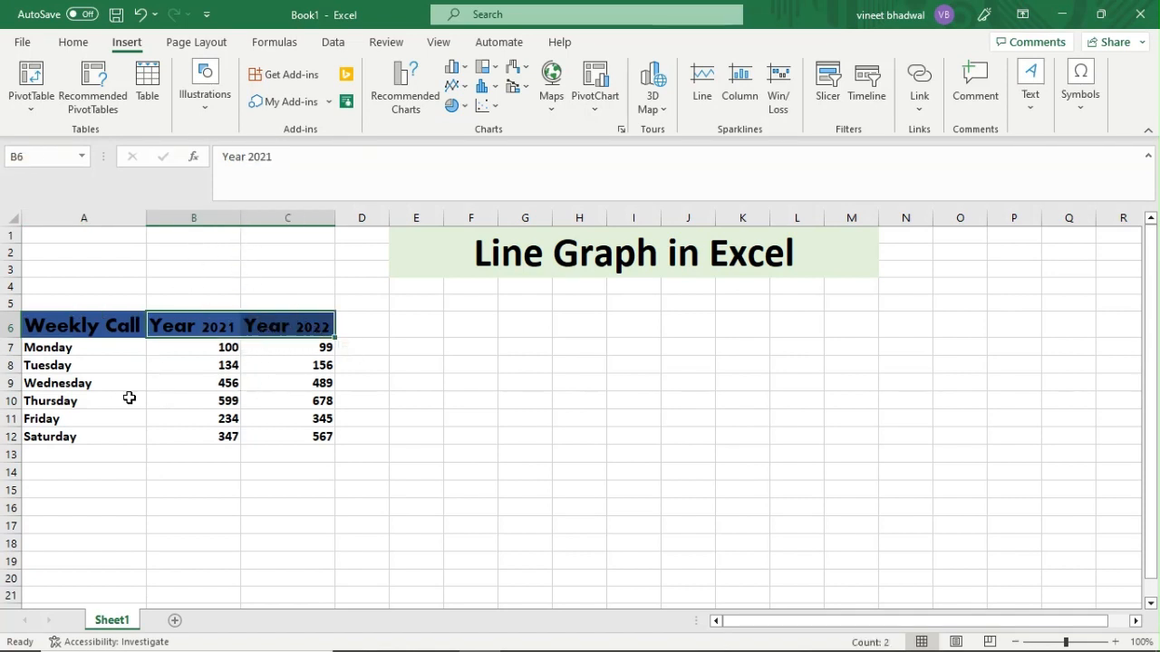
# Step: Apply All Borders to the weekly call table in A6:C12
pyautogui.moveTo(230, 344); pyautogui.dragTo(225, 435)
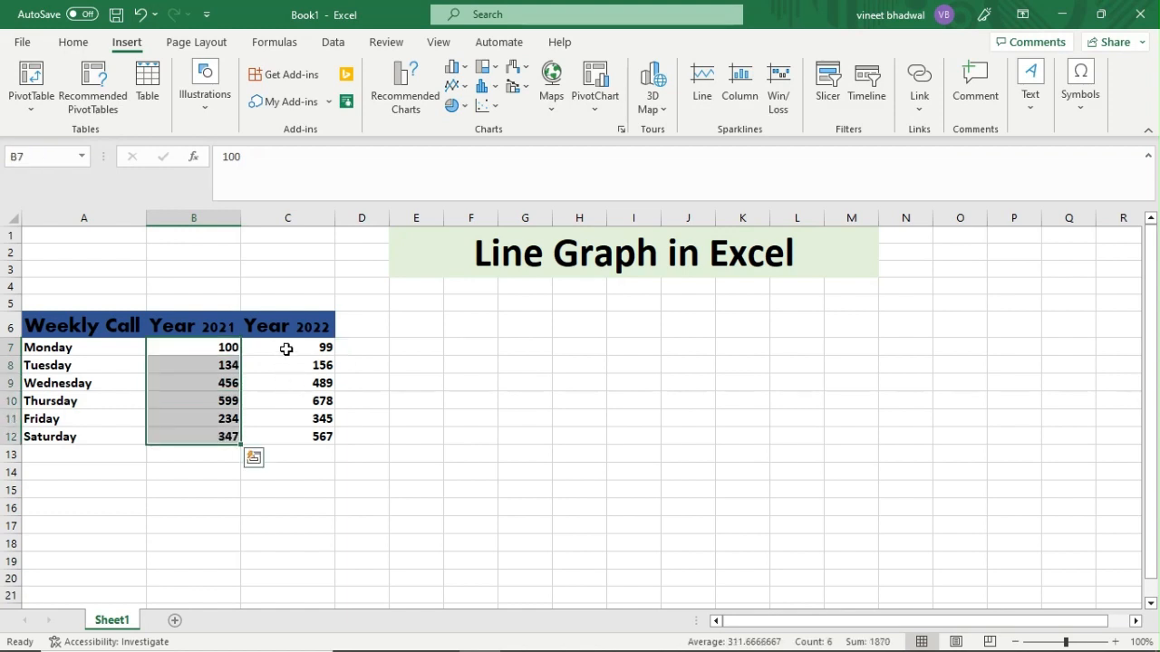
pyautogui.moveTo(287, 348); pyautogui.dragTo(294, 437)
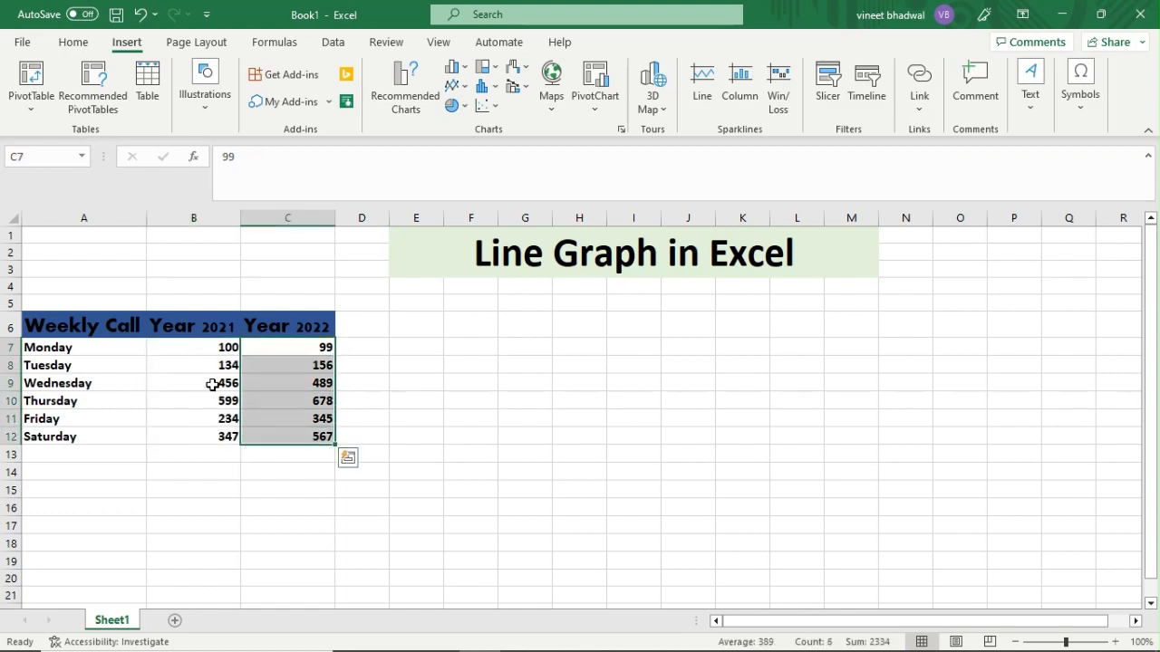
pyautogui.moveTo(56, 322); pyautogui.dragTo(317, 436)
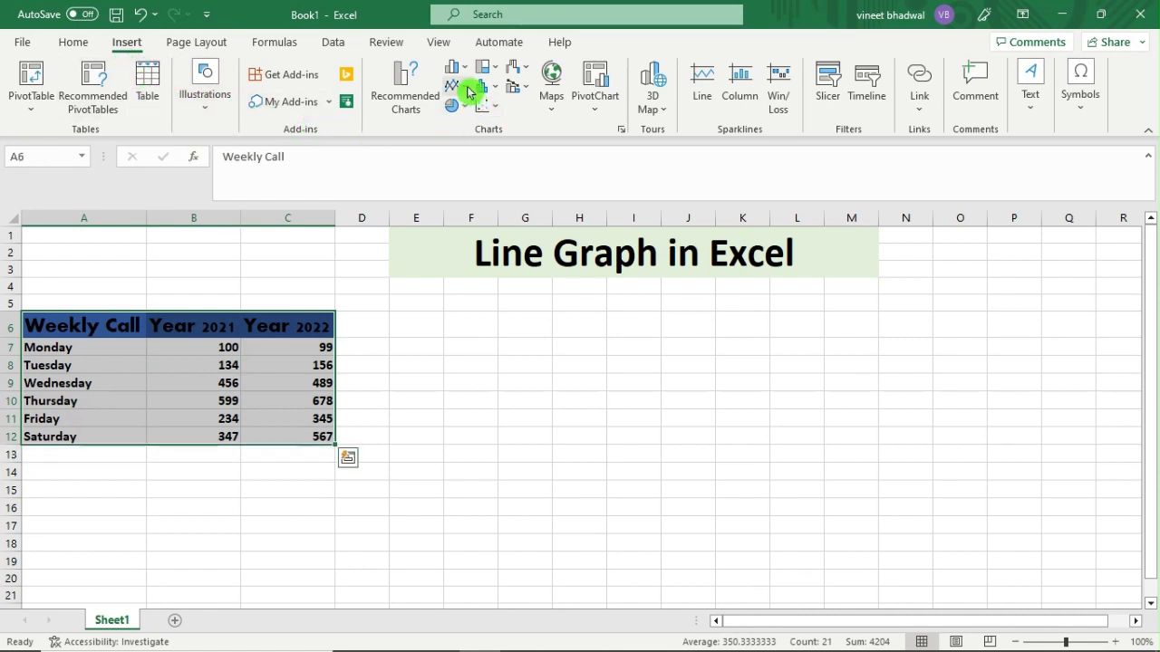
pyautogui.click(73, 42)
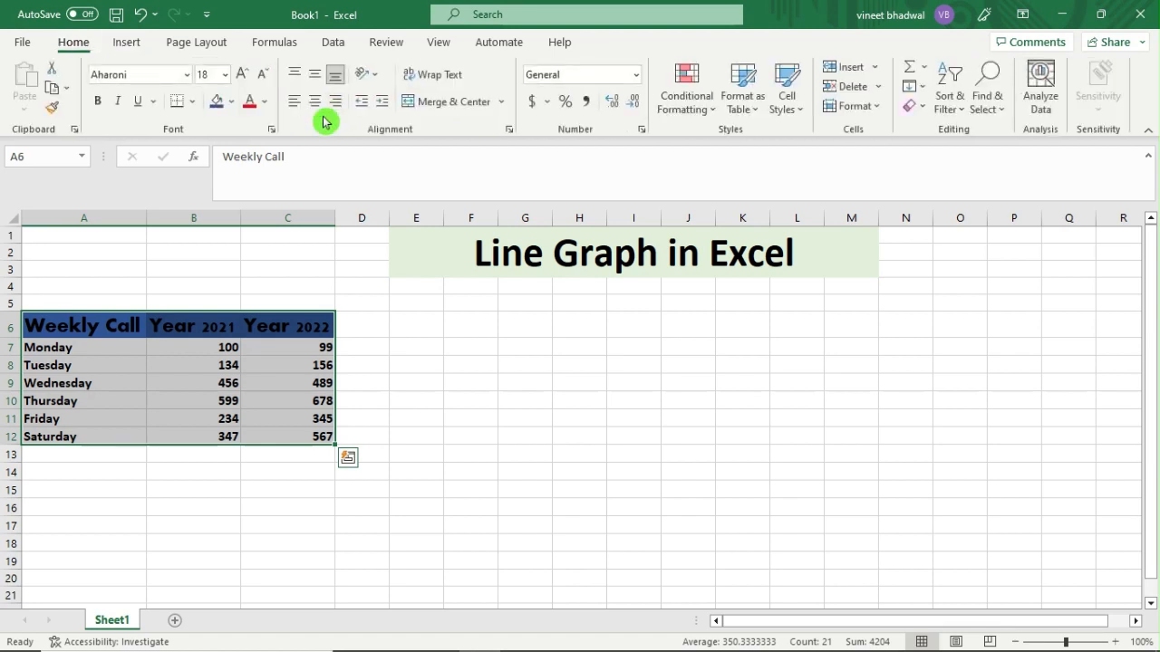
pyautogui.click(193, 102)
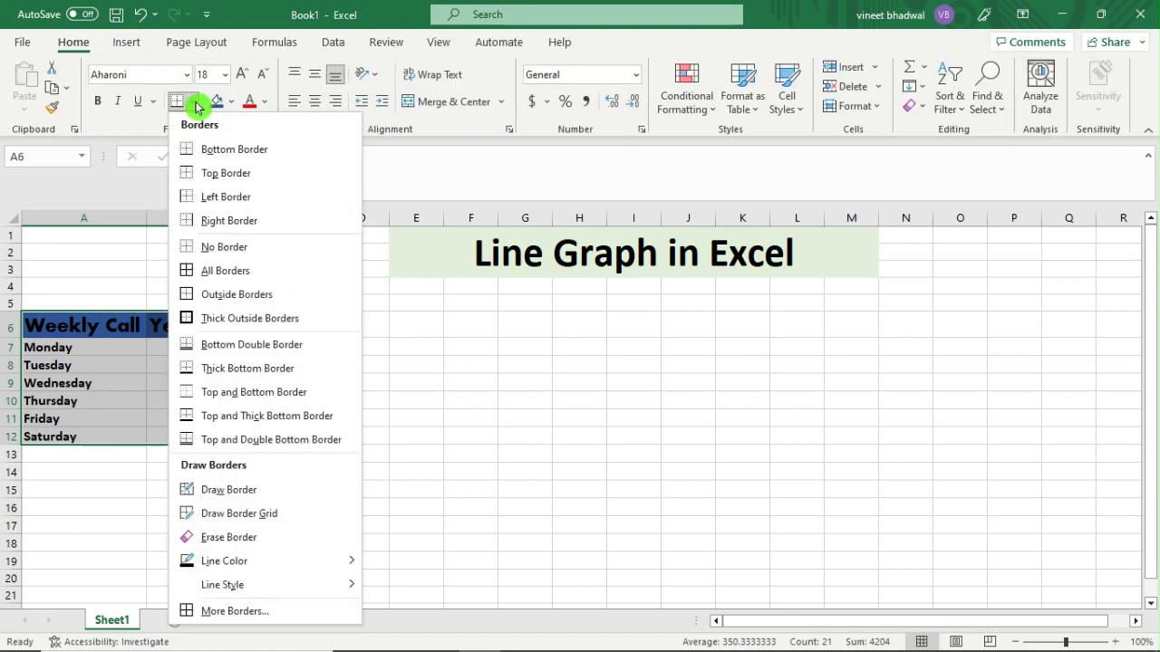
pyautogui.click(226, 277)
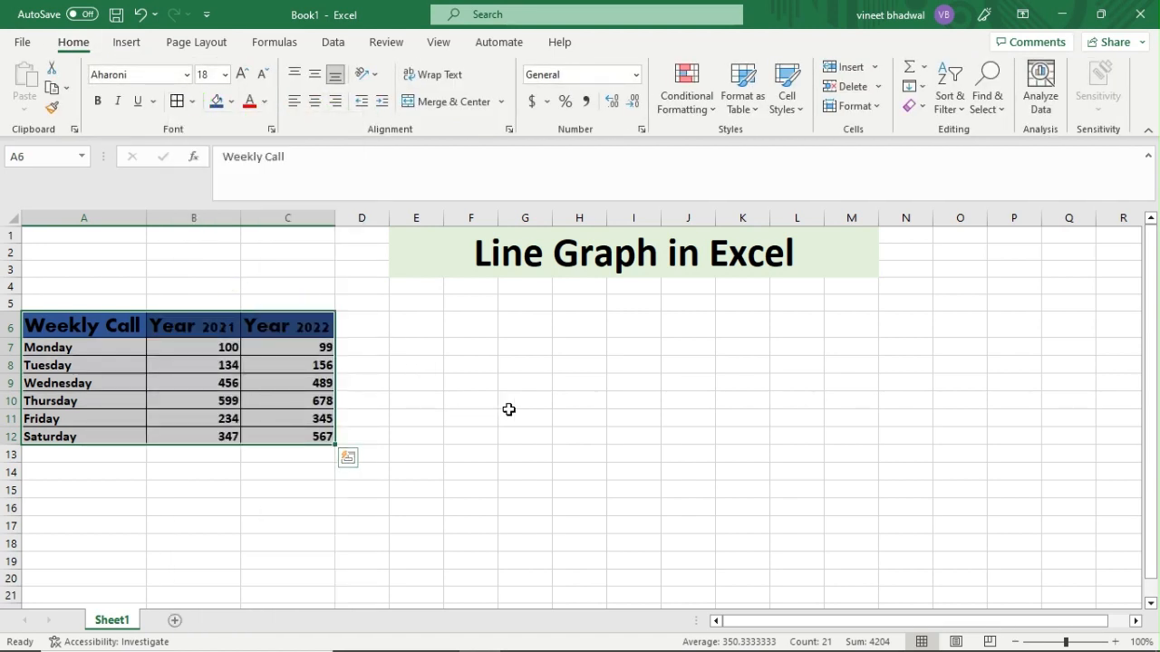
pyautogui.click(594, 386)
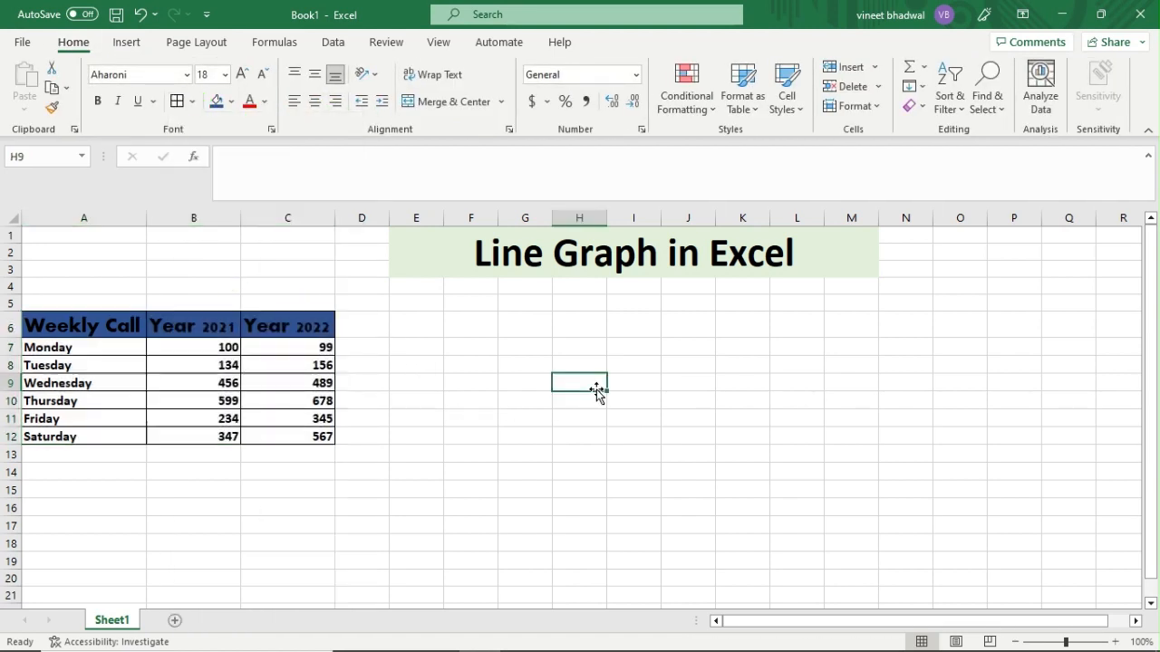
# Step: Insert a 2-D Line with Markers chart from A6:C12 and enlarge it to reach about column M and row 20
pyautogui.click(132, 44)
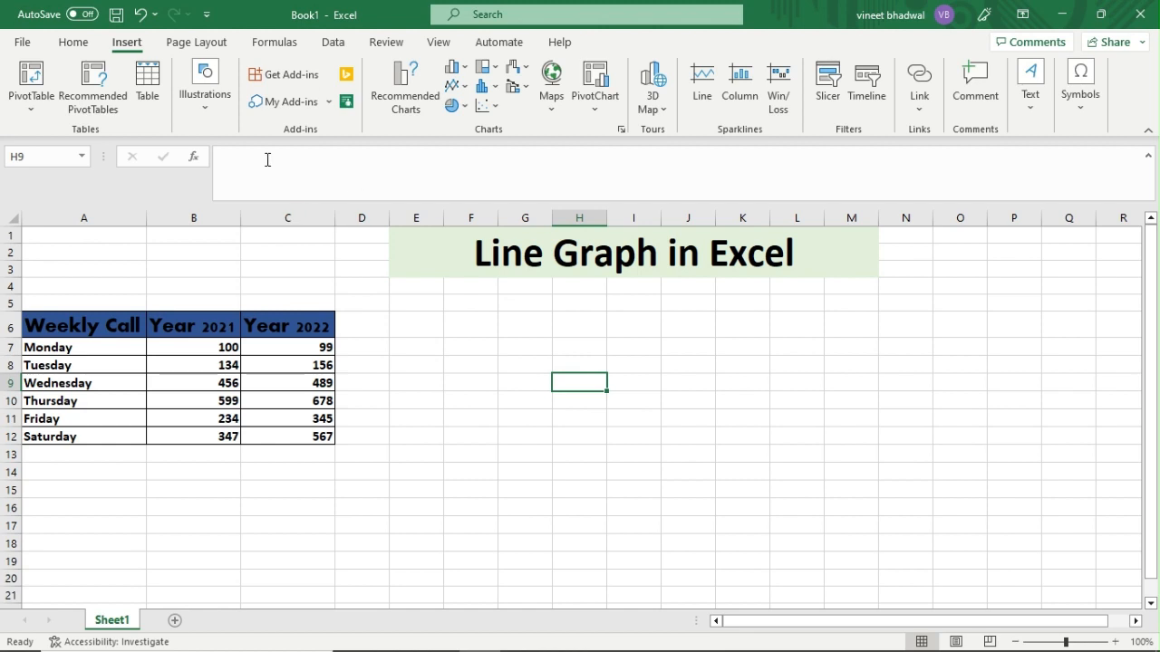
pyautogui.moveTo(42, 326); pyautogui.dragTo(305, 442)
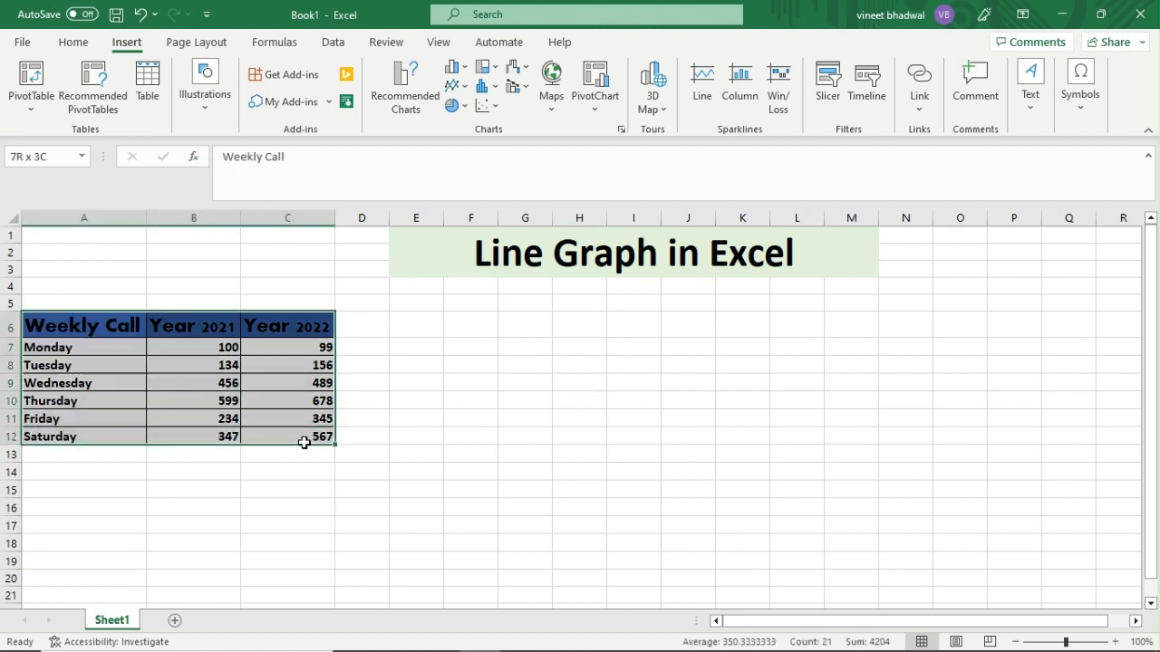
pyautogui.click(127, 48)
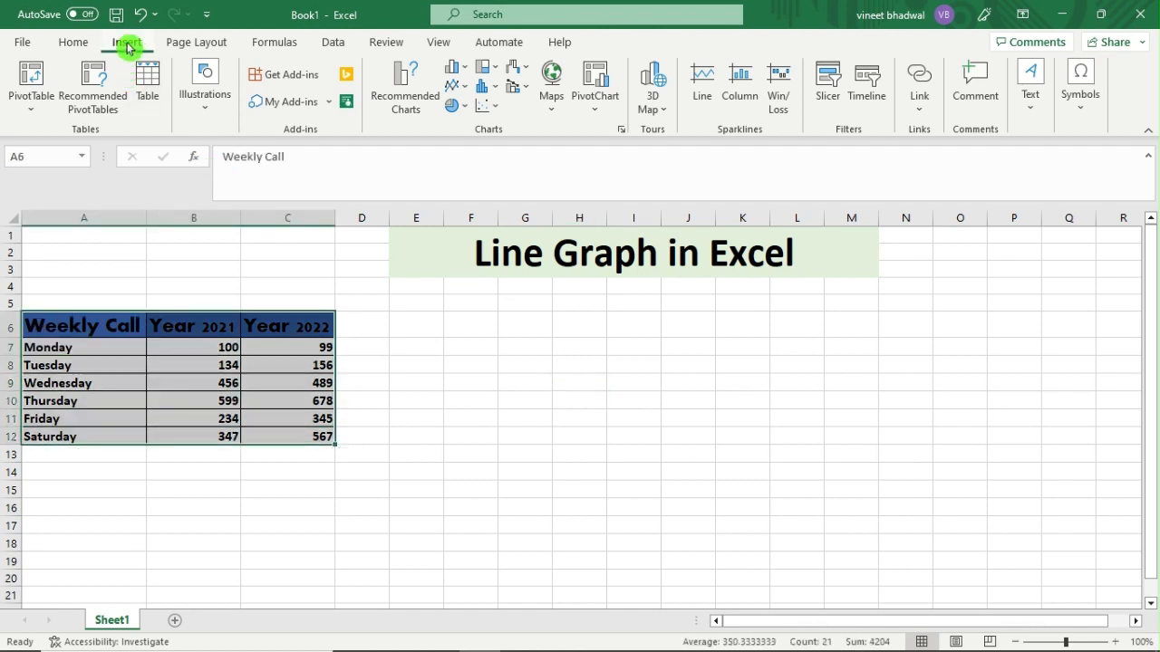
pyautogui.click(455, 88)
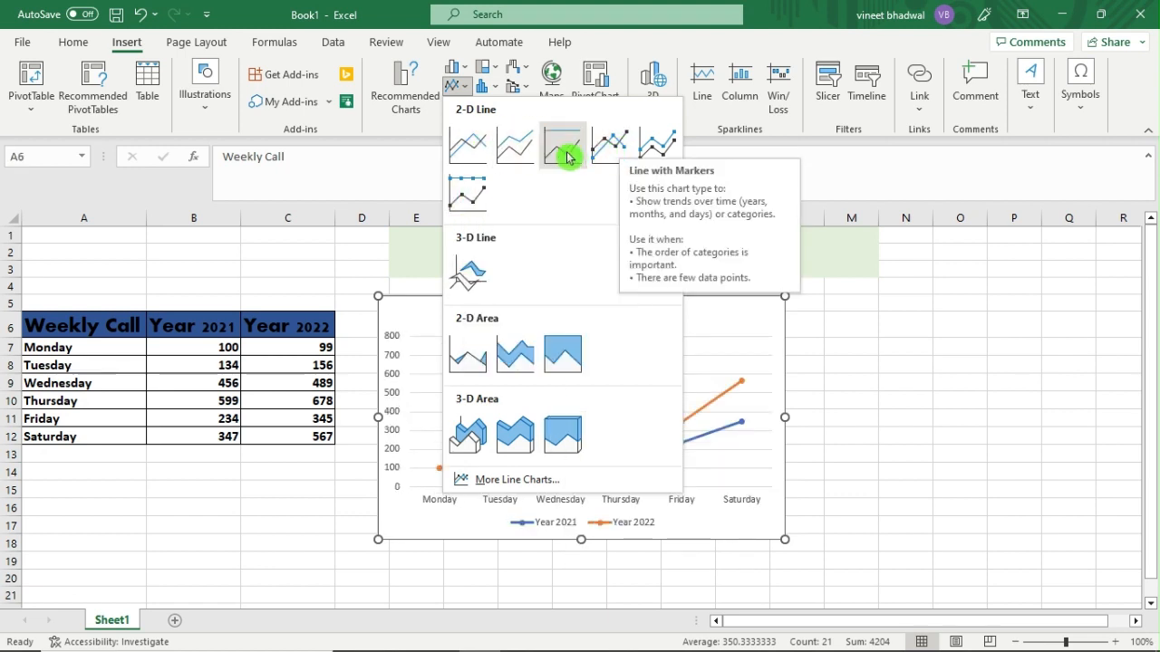
pyautogui.click(609, 142)
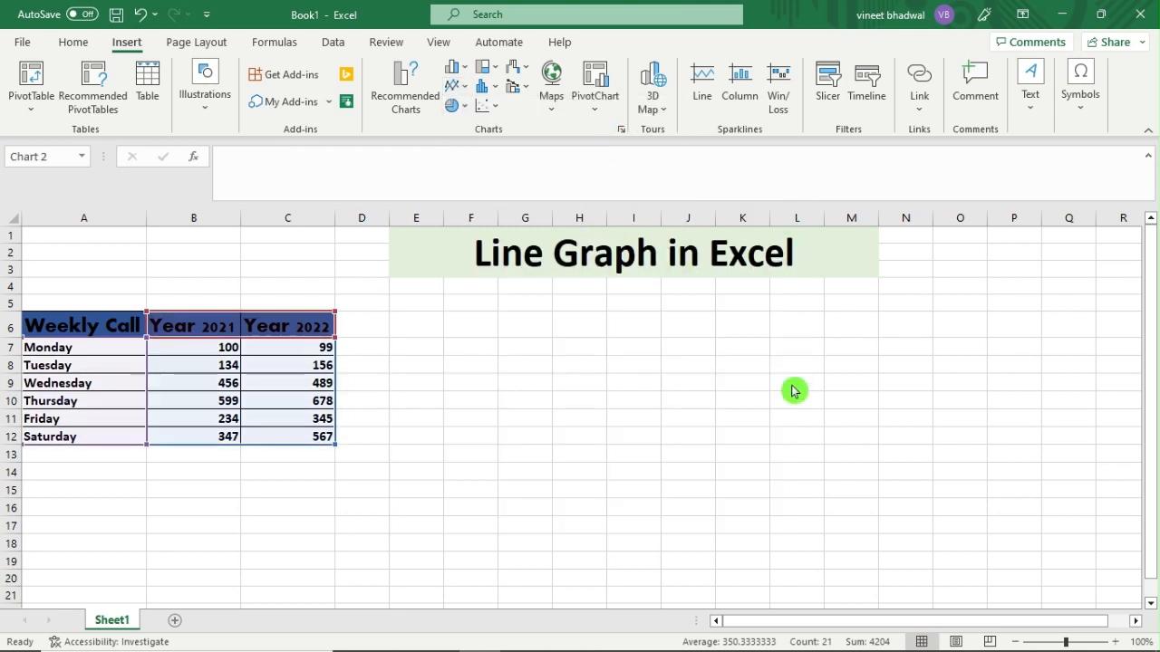
pyautogui.moveTo(785, 539); pyautogui.dragTo(898, 589)
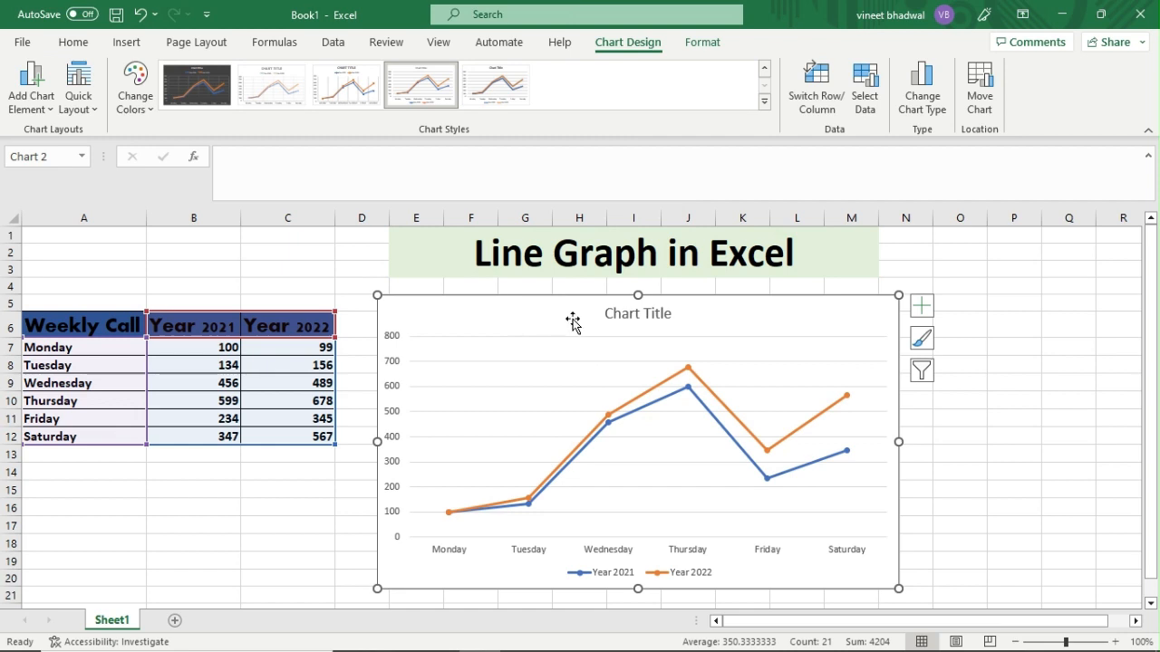
# Step: Replace the chart's placeholder title with "Call Data Yearly"
pyautogui.doubleClick(646, 317)
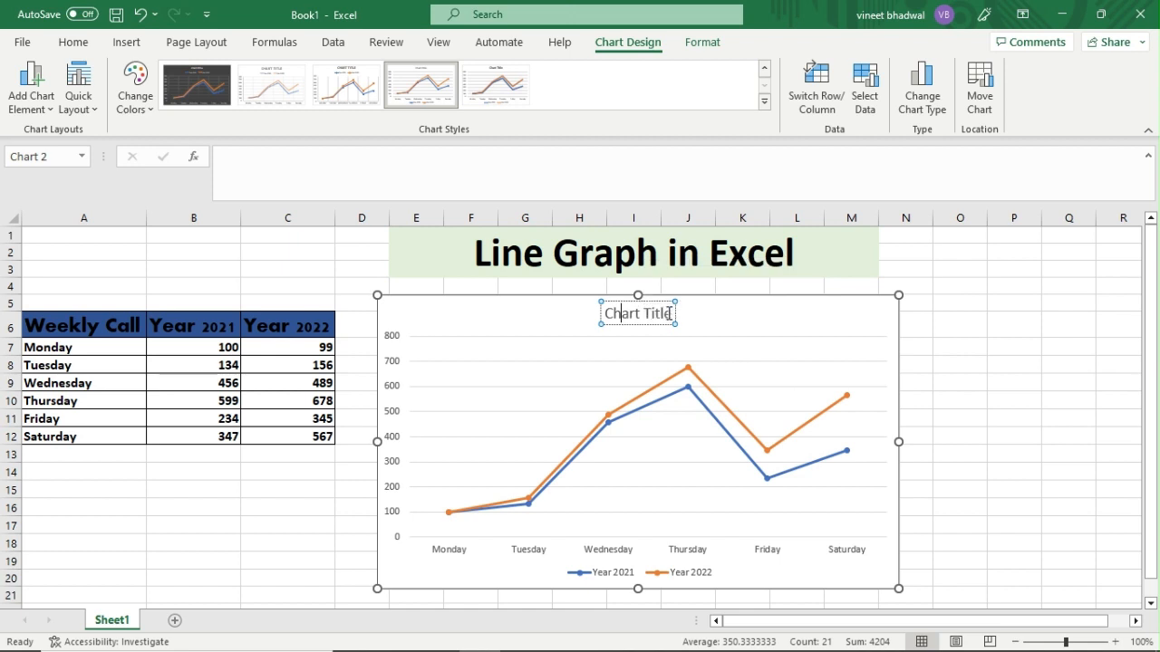
pyautogui.moveTo(635, 317); pyautogui.dragTo(599, 317)
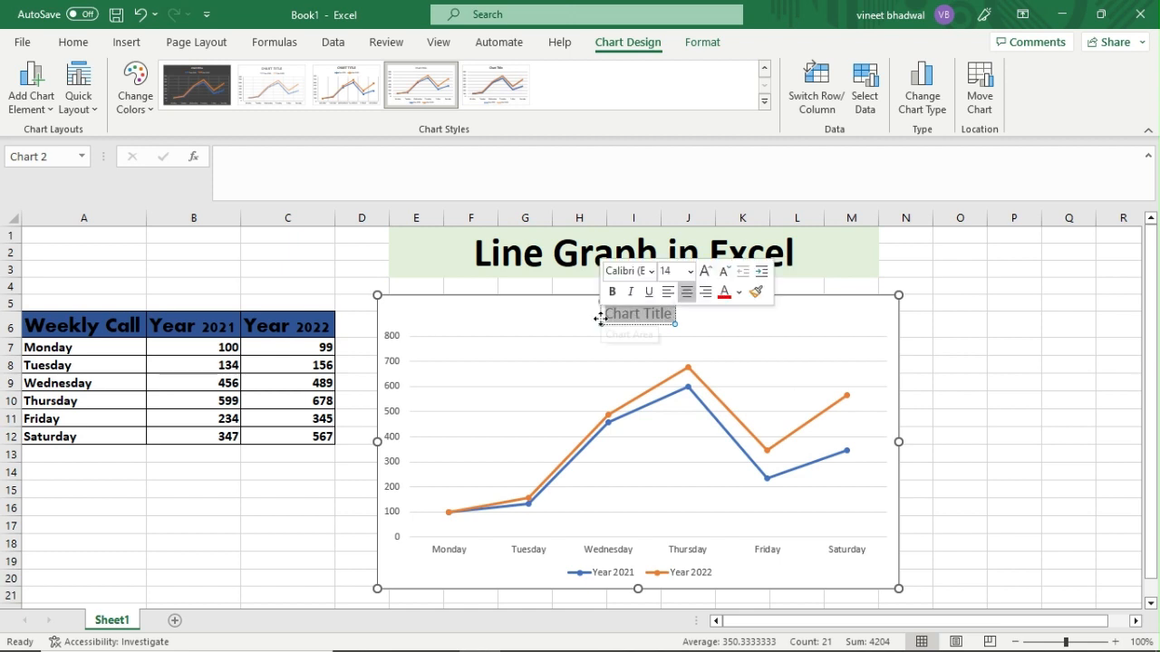
pyautogui.write('C')
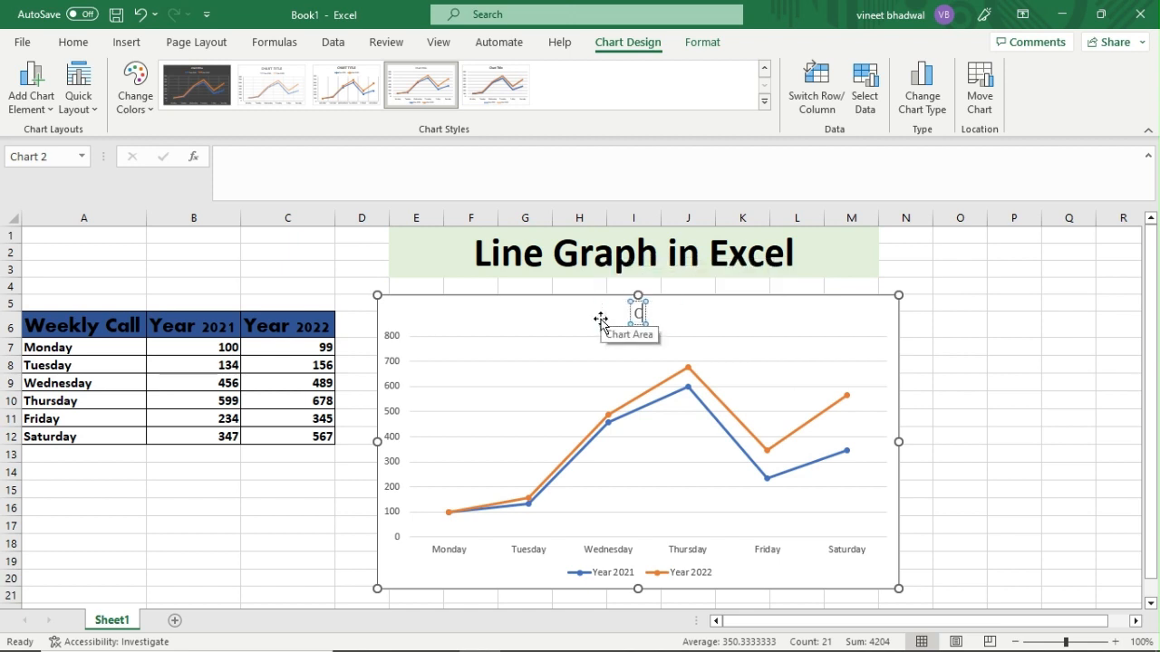
pyautogui.write('all Data')
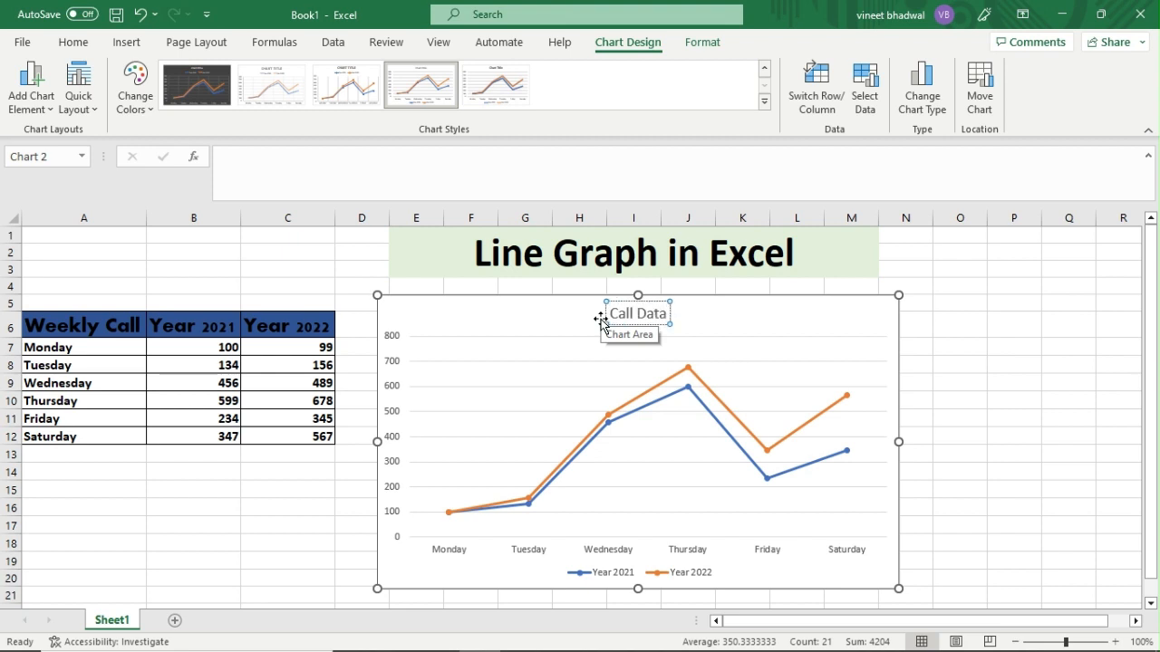
pyautogui.write(' Yearly')
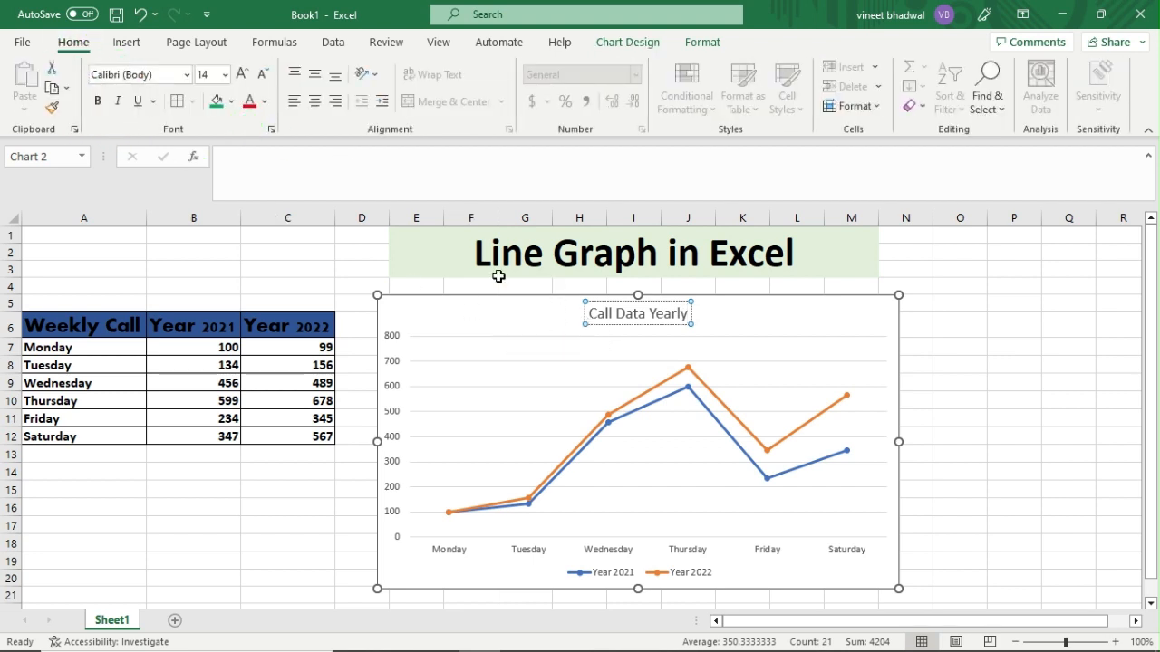
# Step: Fill the background of the chart title with green
pyautogui.click(218, 106)
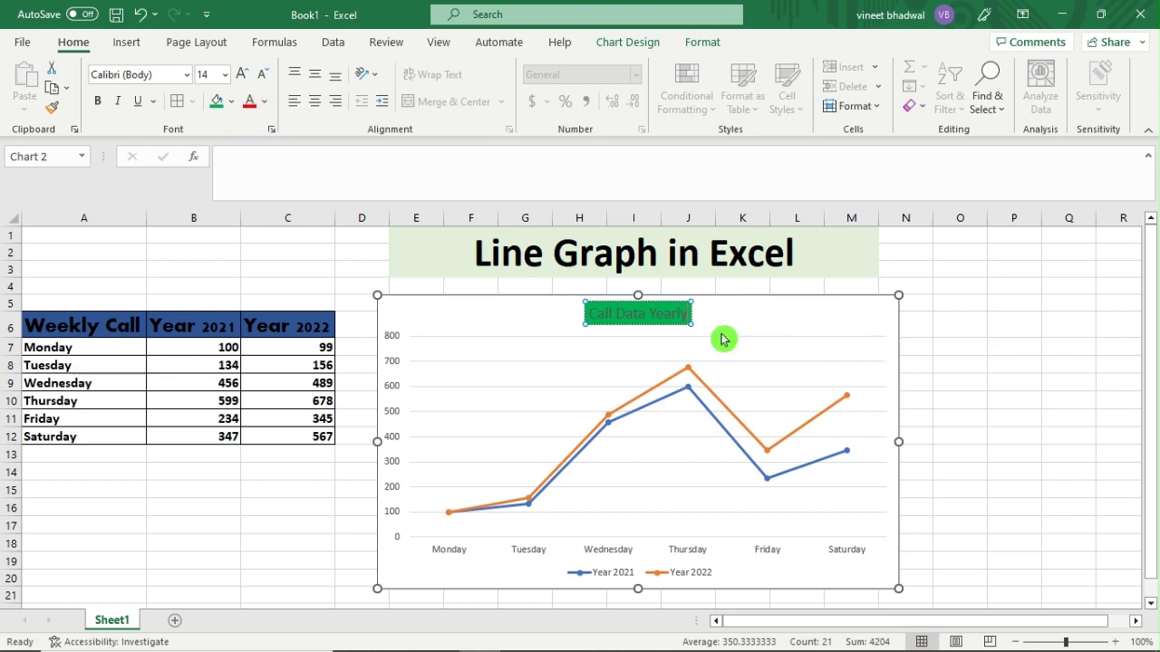
pyautogui.click(522, 328)
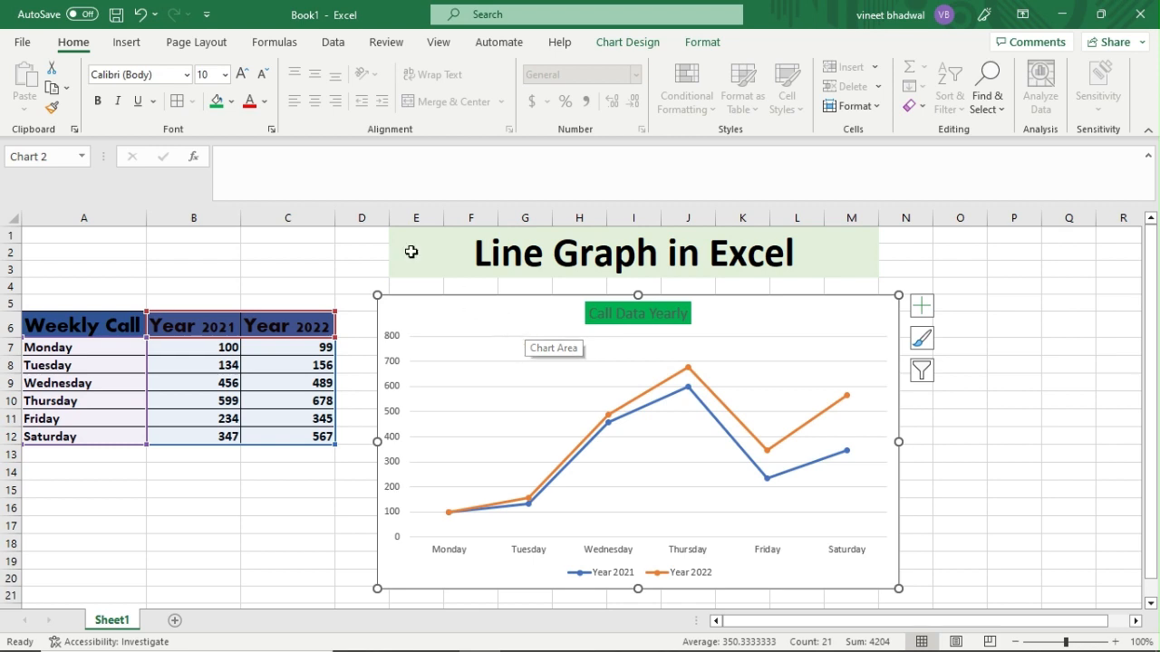
# Step: Try the third preset chart style on the line chart, return to the fourth, and close the chart area formatting options
pyautogui.rightClick(475, 327)
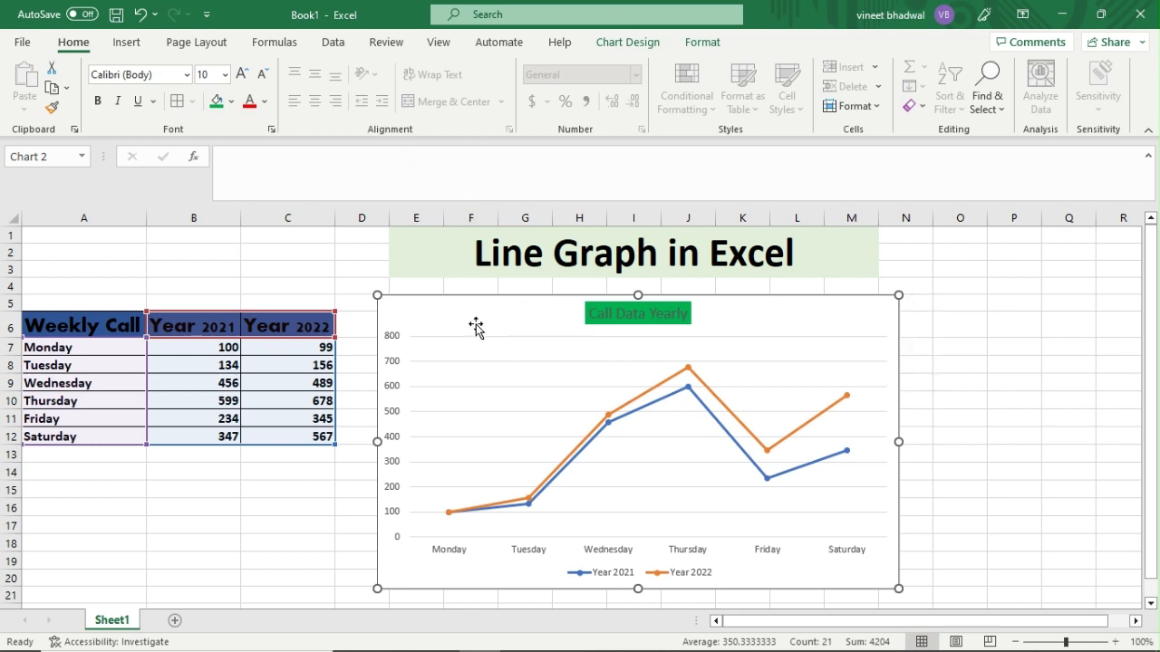
pyautogui.click(645, 48)
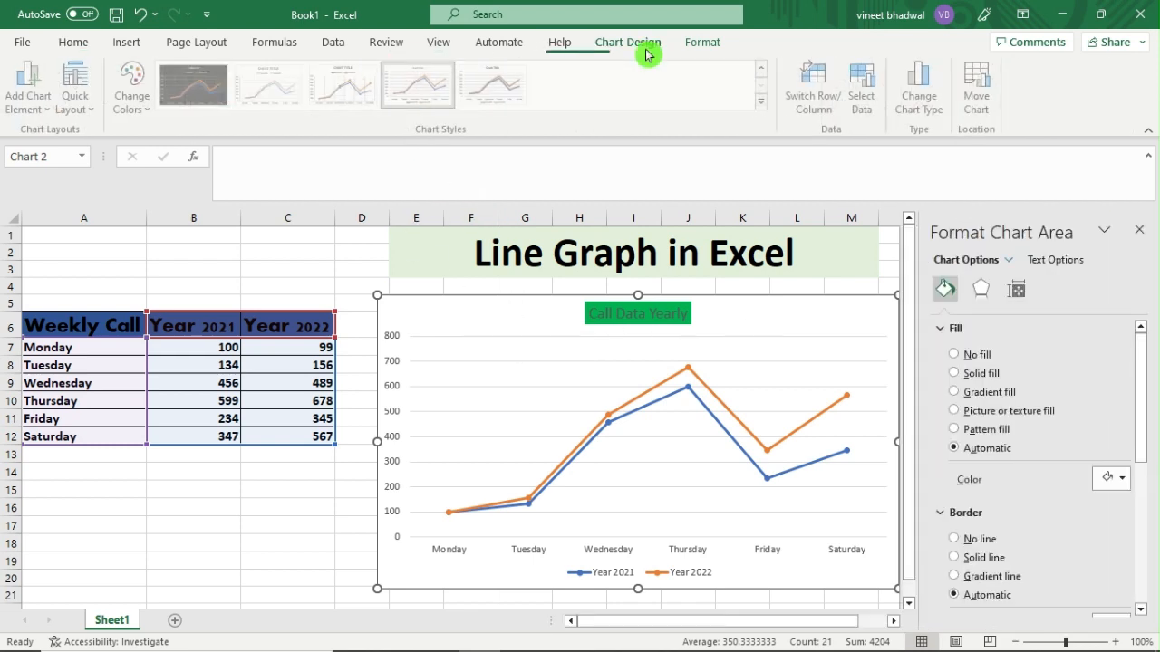
pyautogui.click(512, 82)
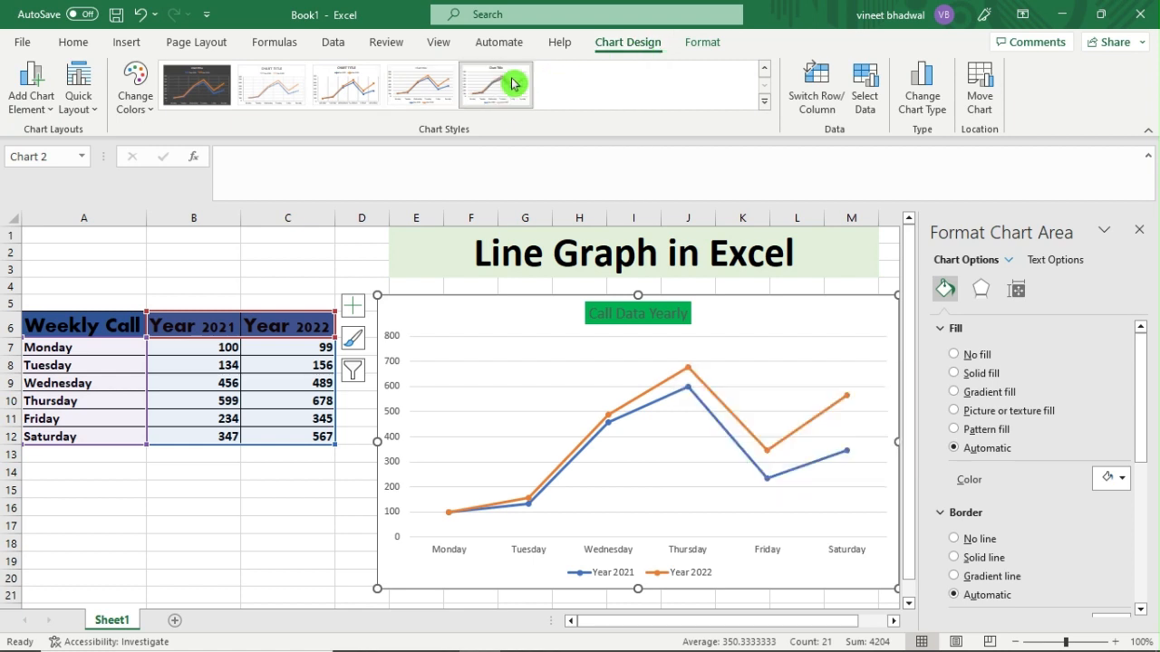
pyautogui.click(447, 83)
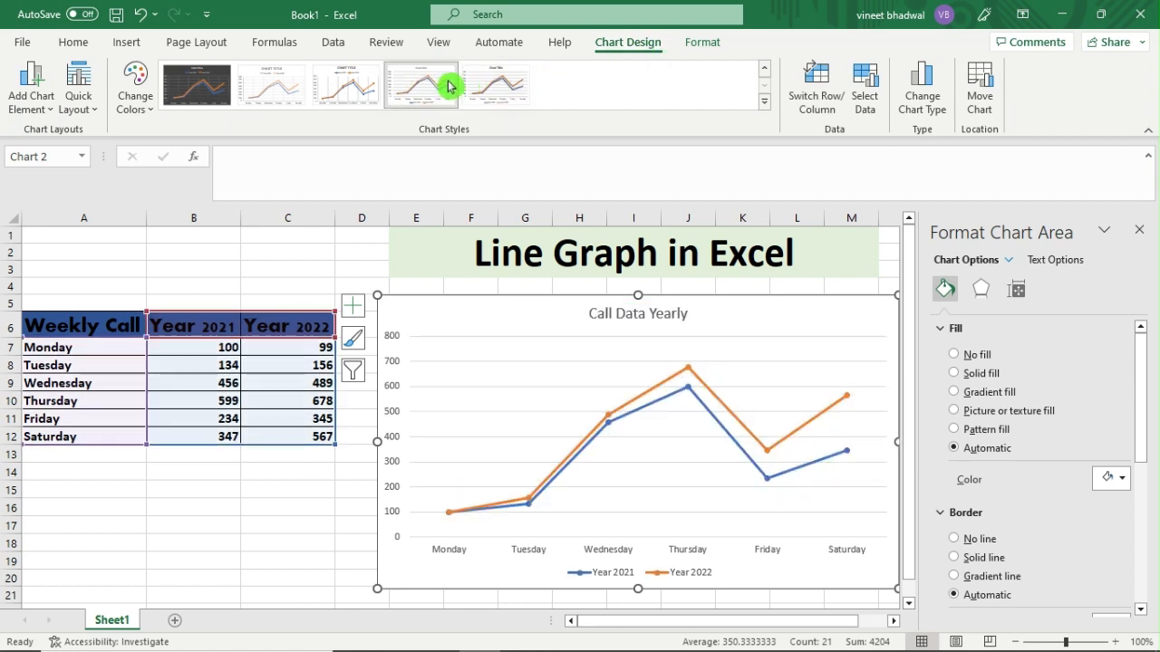
pyautogui.click(345, 92)
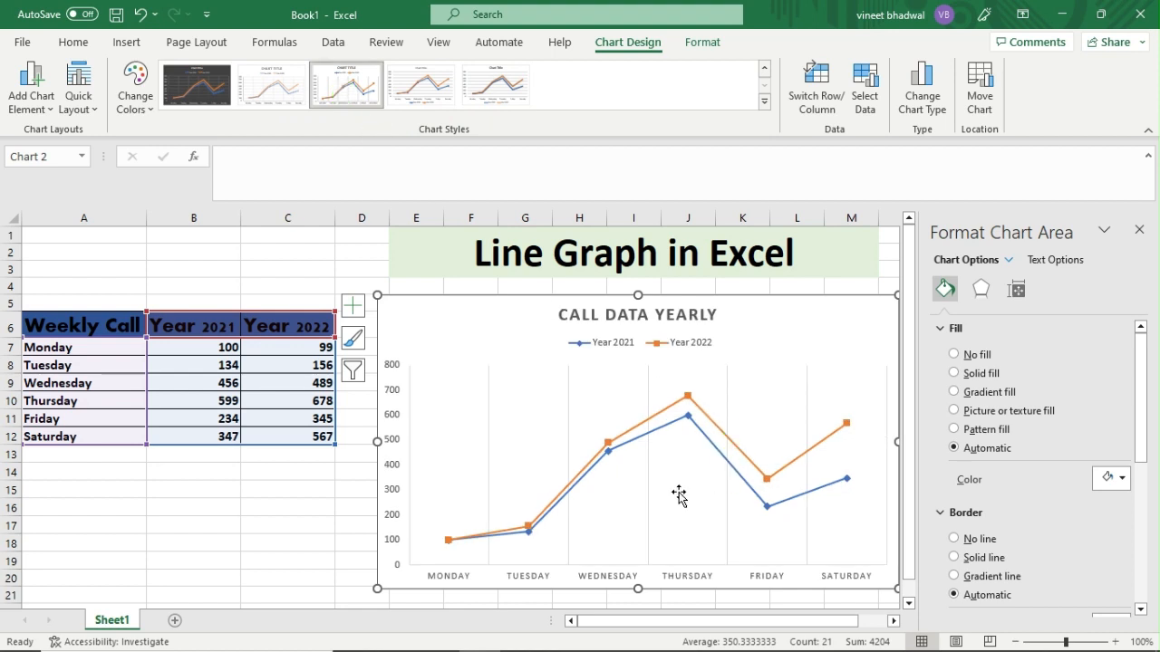
pyautogui.click(430, 96)
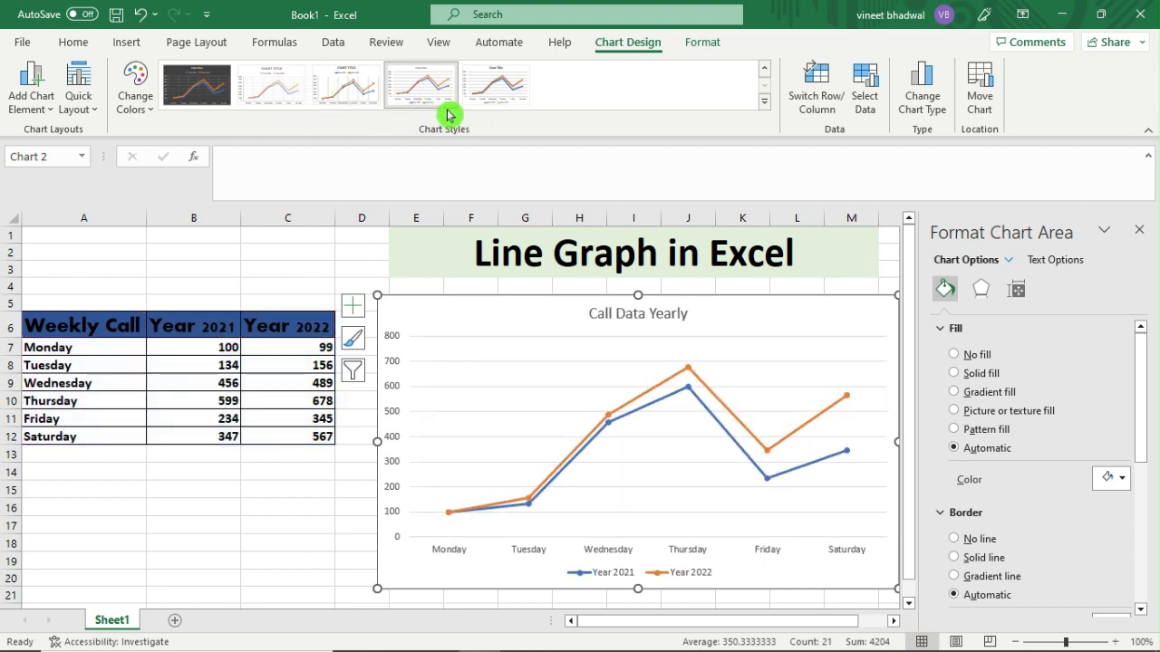
pyautogui.click(333, 258)
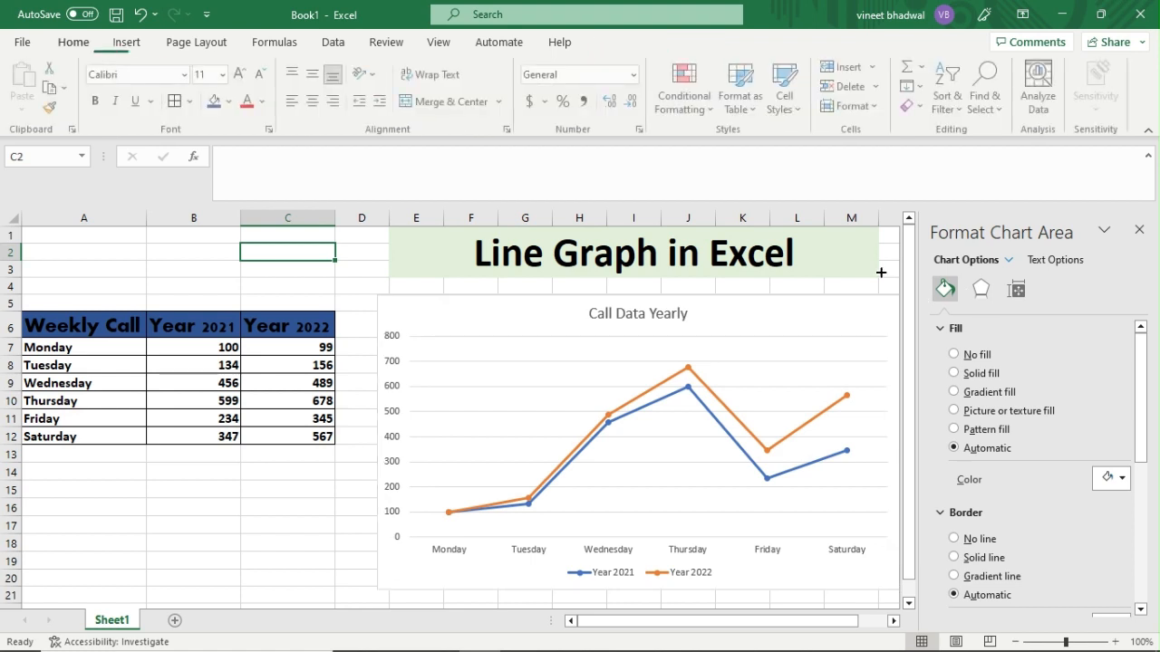
pyautogui.click(1139, 229)
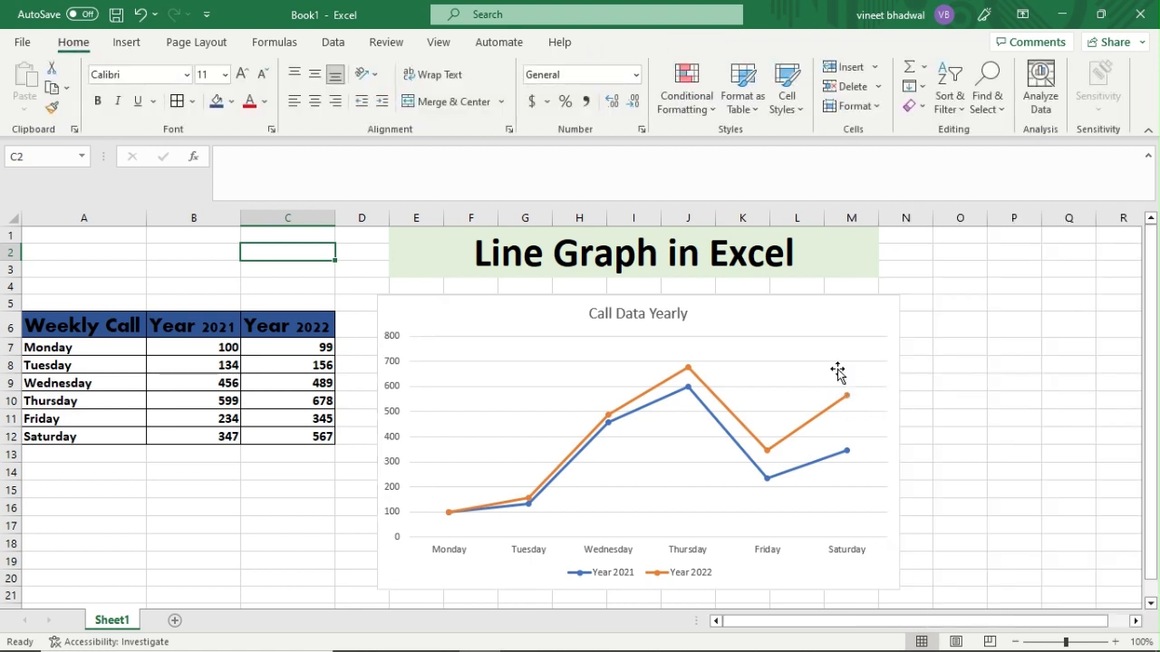
# Step: Add data labels to the Year 2021 and Year 2022 lines in the chart
pyautogui.click(836, 323)
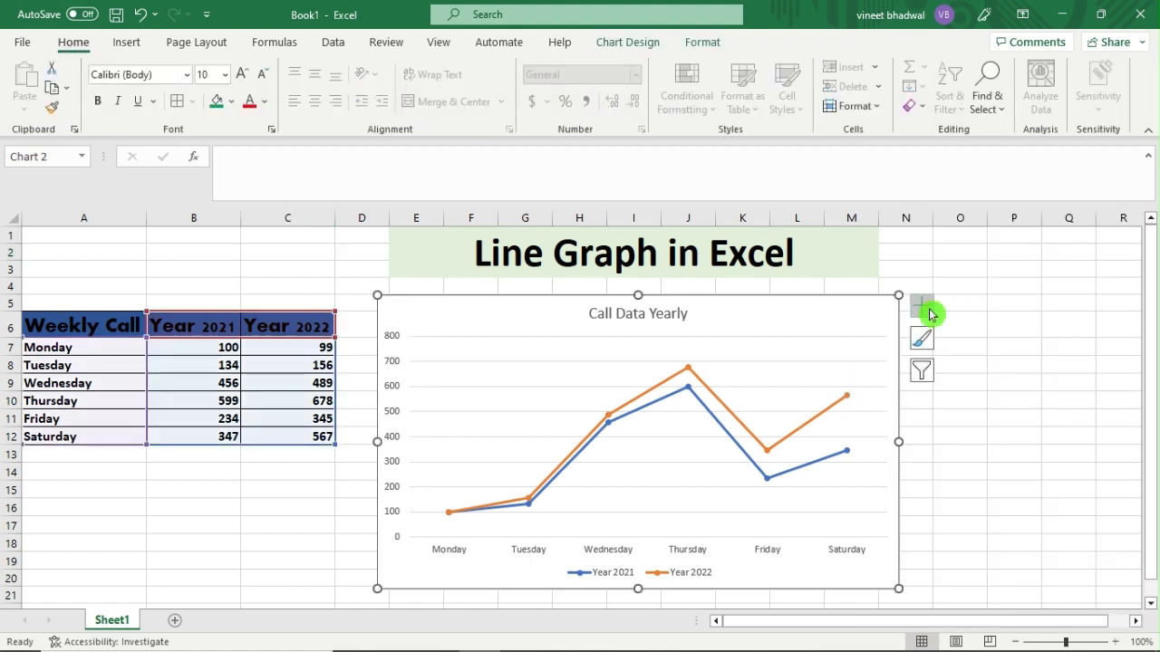
pyautogui.click(690, 372)
pyautogui.click(530, 504)
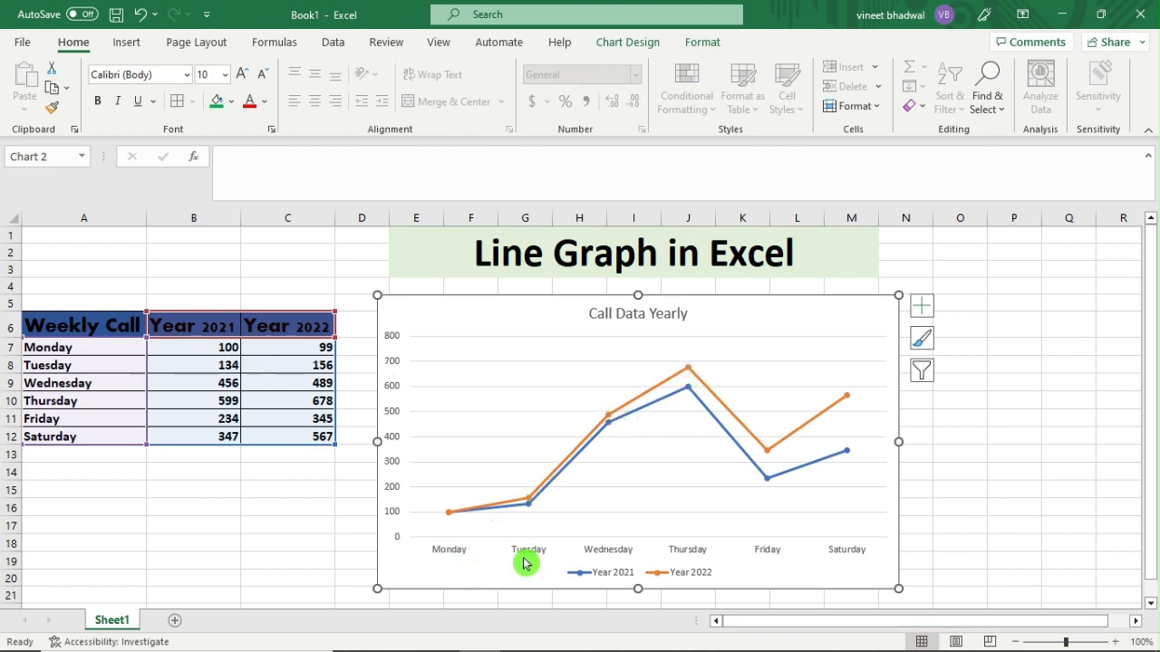
pyautogui.click(921, 310)
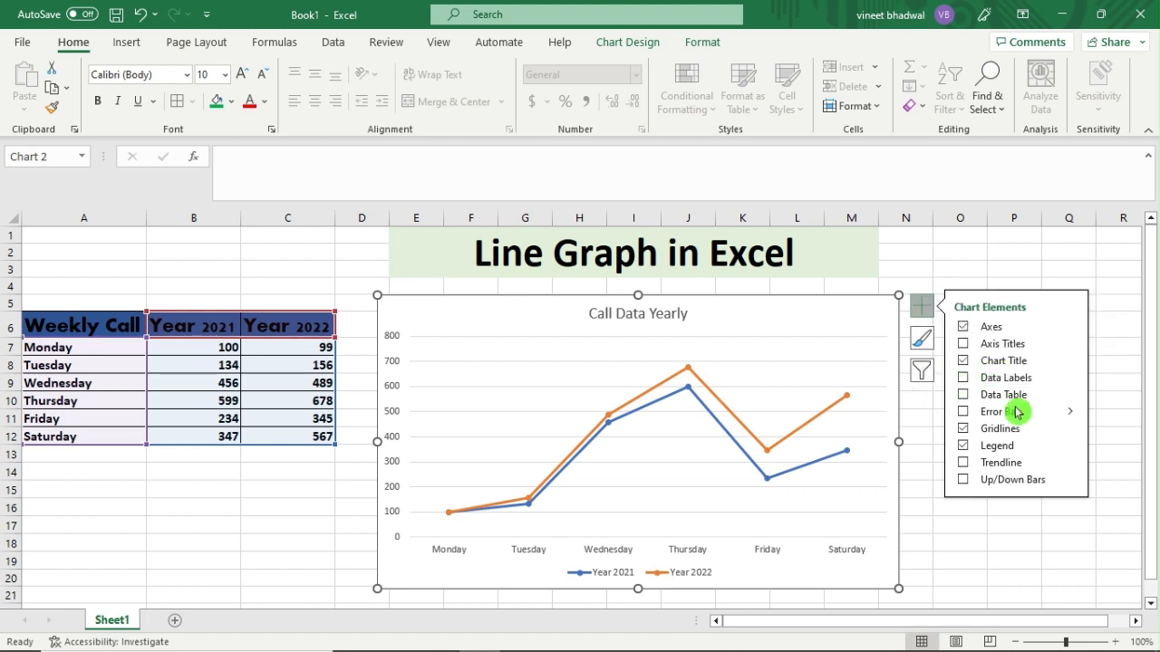
pyautogui.click(963, 379)
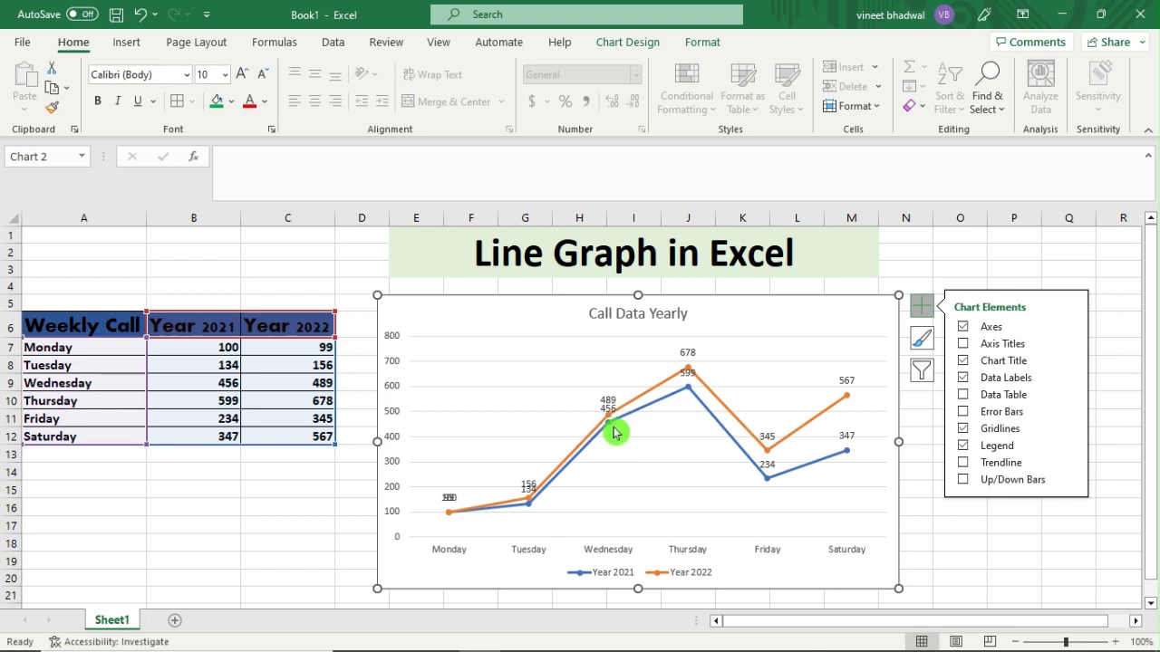
# Step: Compare the Wednesday row of the table with the Wednesday points on the line chart, leaving the chart selected
pyautogui.moveTo(55, 383); pyautogui.dragTo(314, 387)
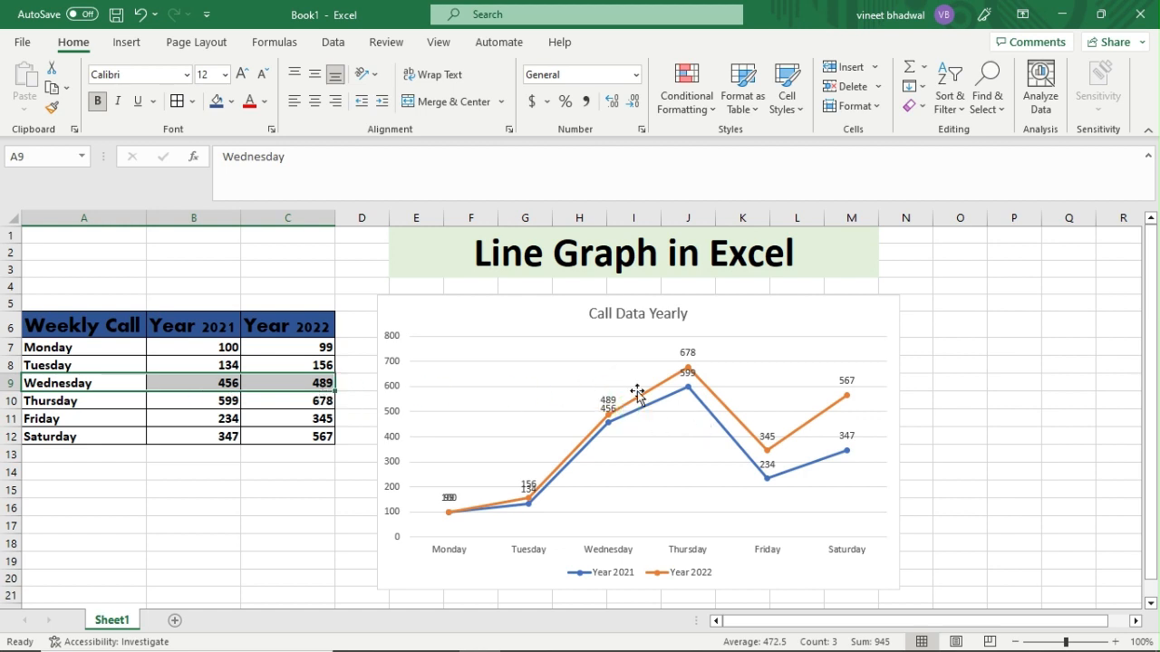
pyautogui.moveTo(608, 427)
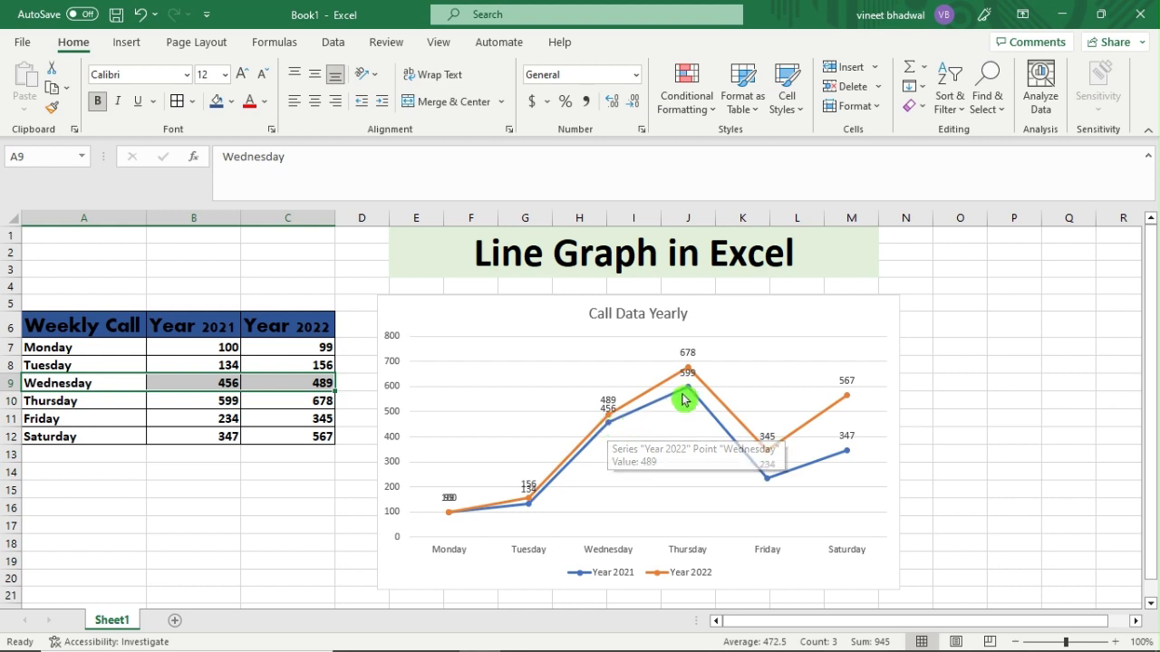
pyautogui.click(828, 321)
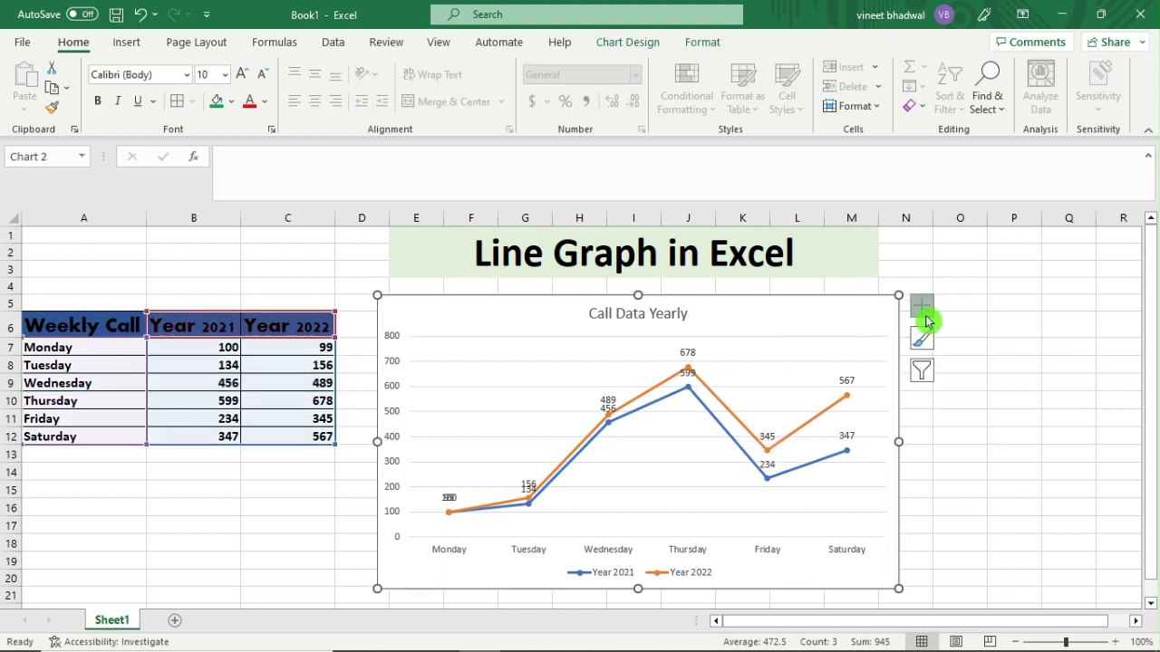
# Step: Add a trendline based on the Year 2021 series to the line chart and trace its course
pyautogui.click(921, 310)
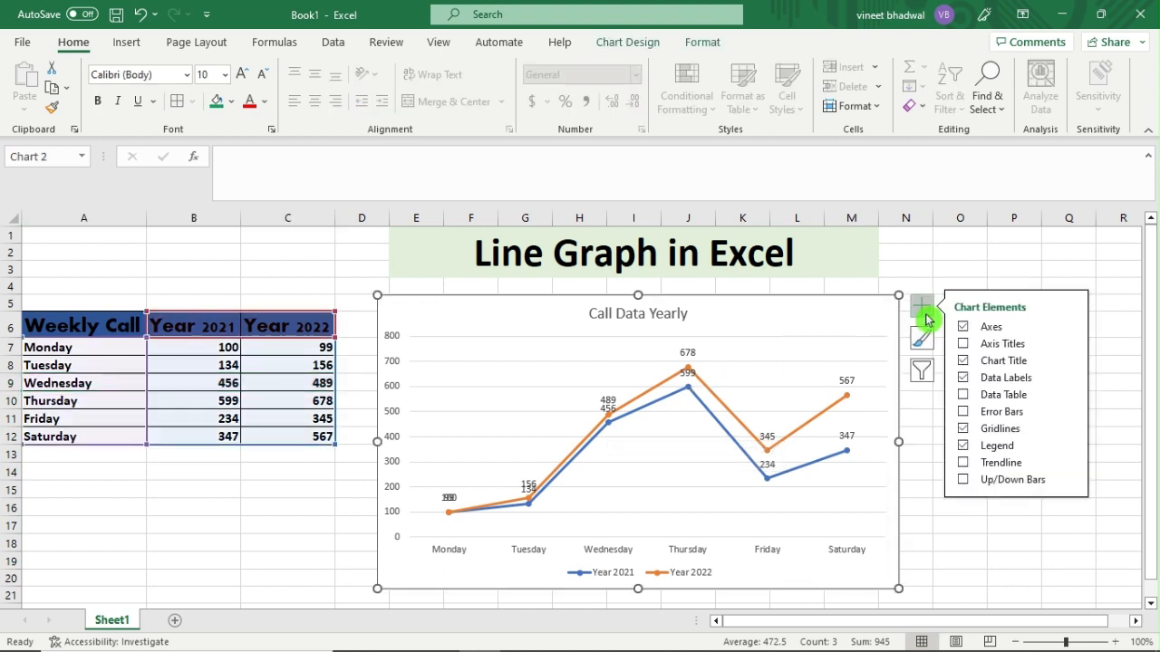
pyautogui.click(963, 465)
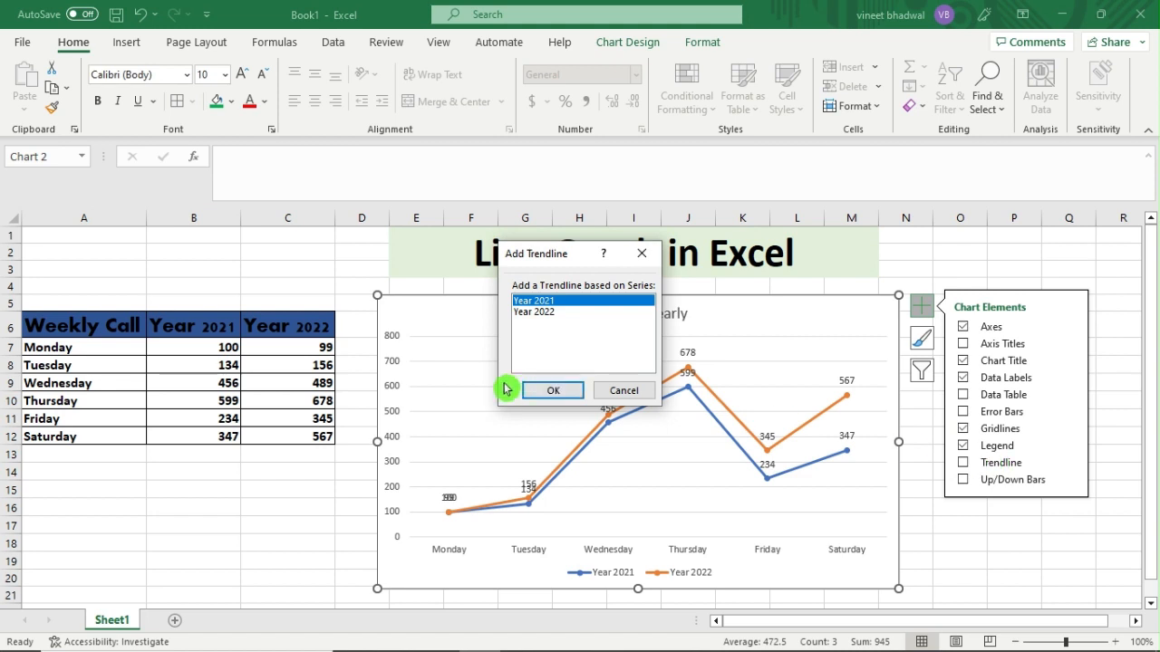
pyautogui.click(536, 313)
pyautogui.click(543, 300)
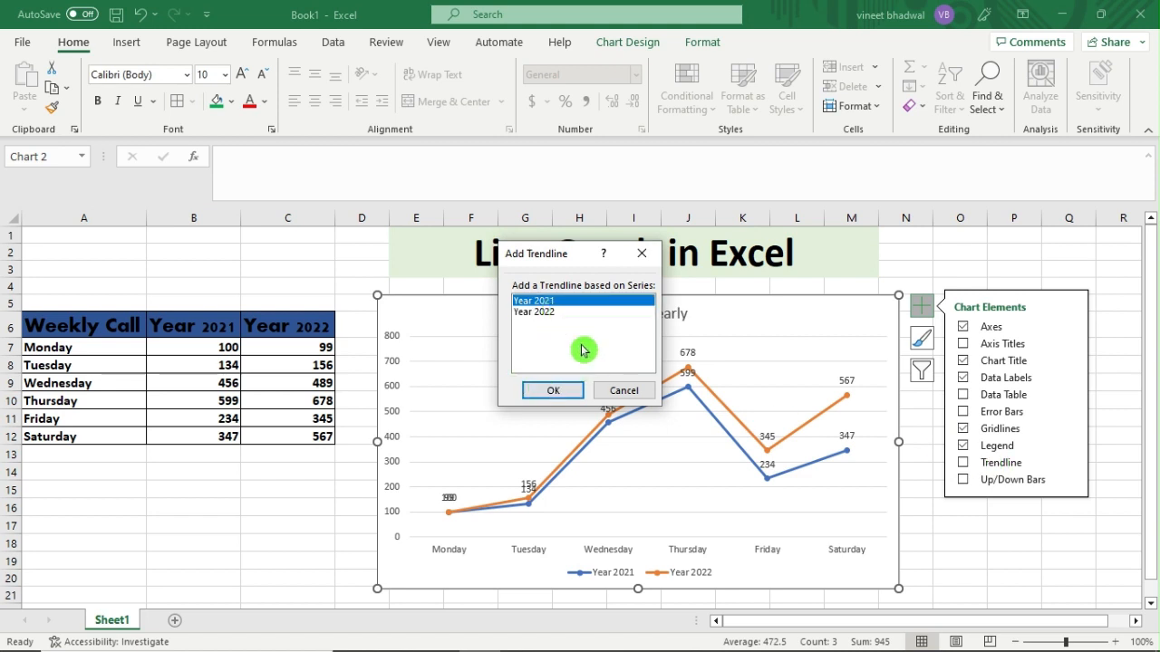
pyautogui.click(568, 396)
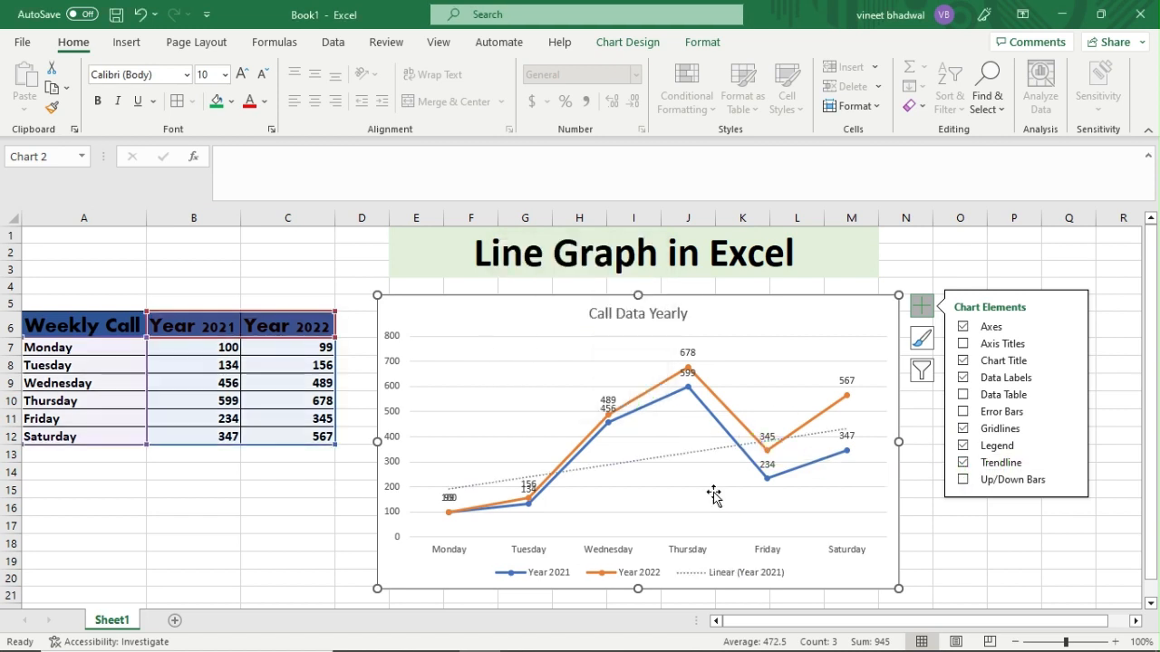
pyautogui.moveTo(450, 487); pyautogui.dragTo(844, 432)
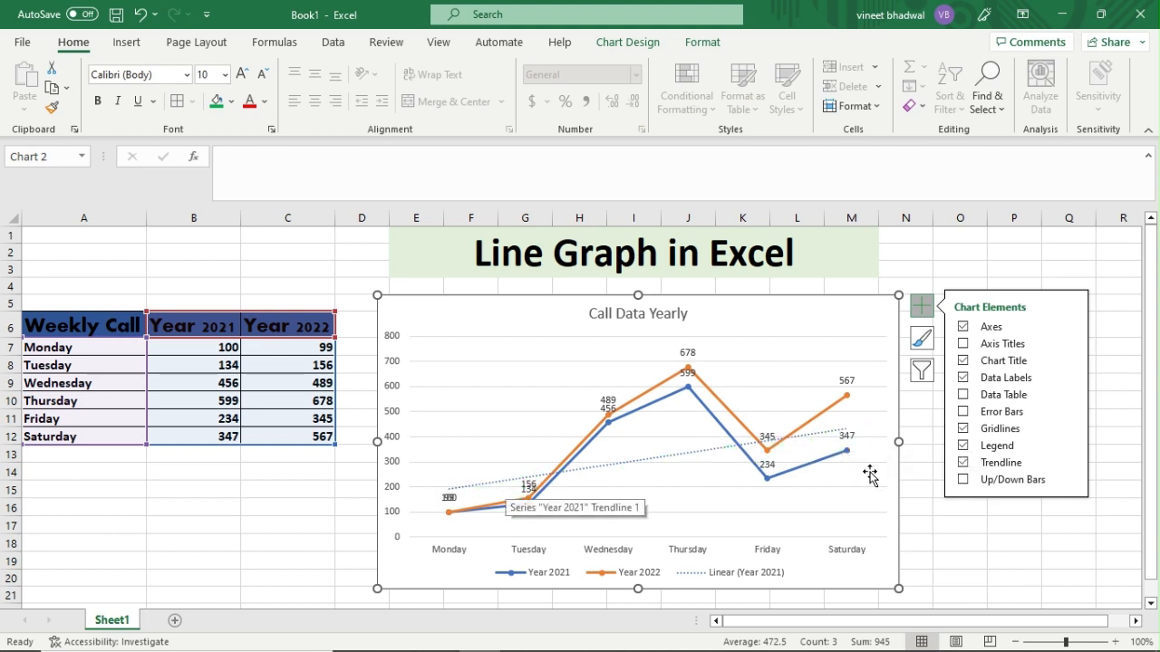
# Step: Remove the Year 2021 trendline from the chart and add one based on the Year 2022 series
pyautogui.click(1070, 467)
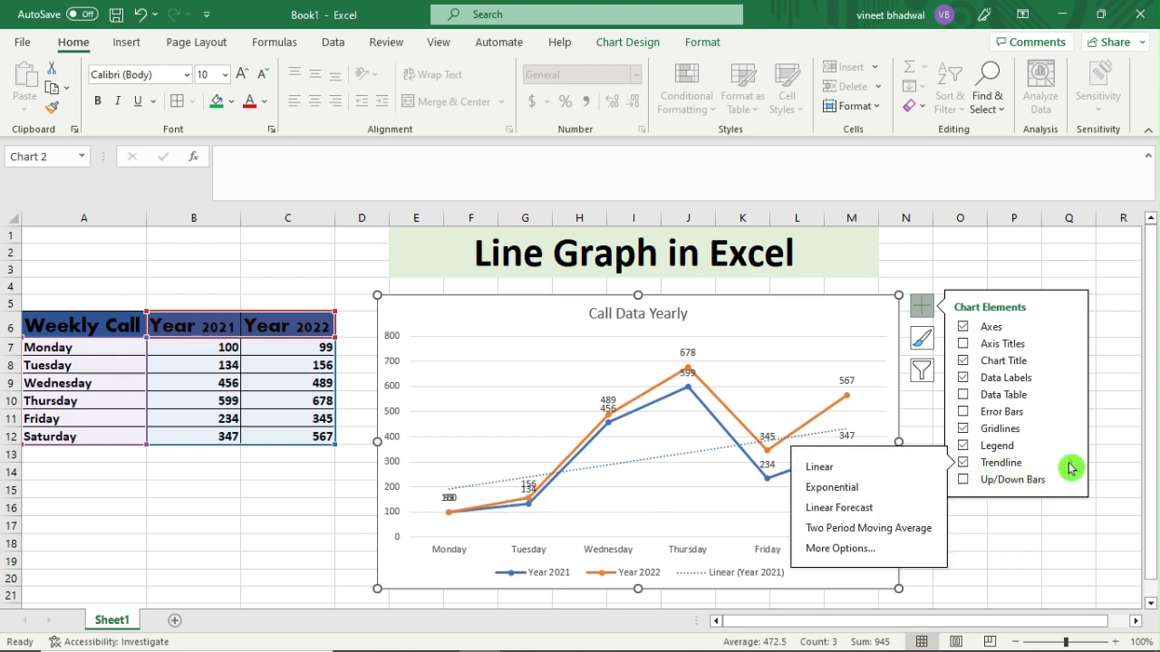
pyautogui.click(963, 464)
pyautogui.click(966, 464)
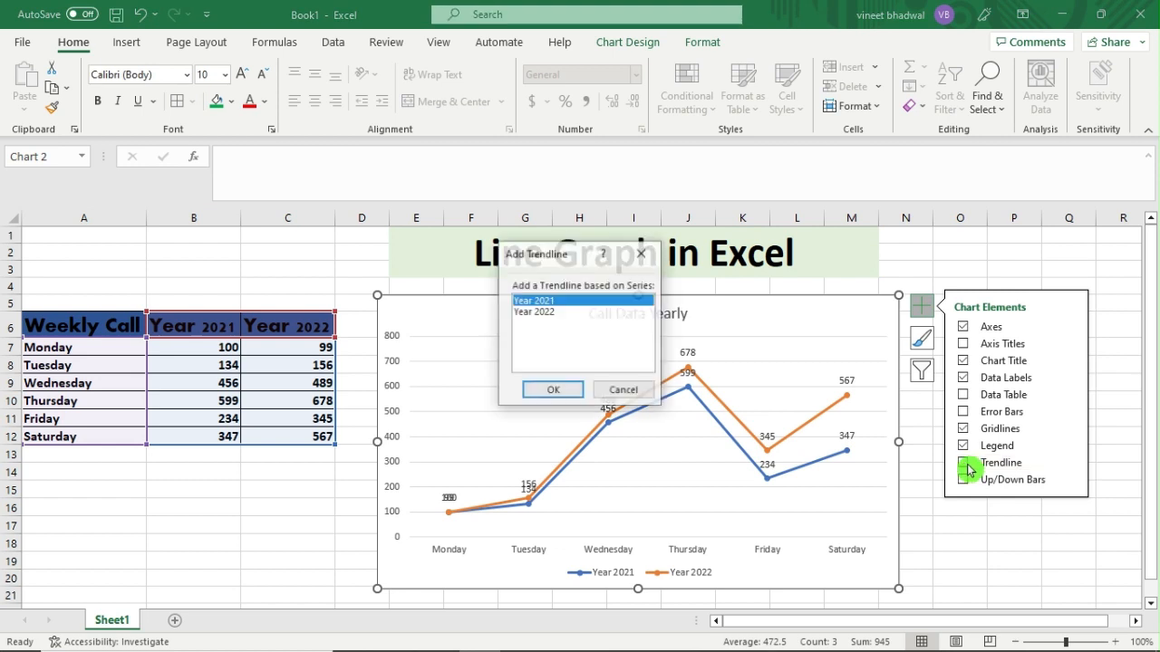
pyautogui.click(553, 391)
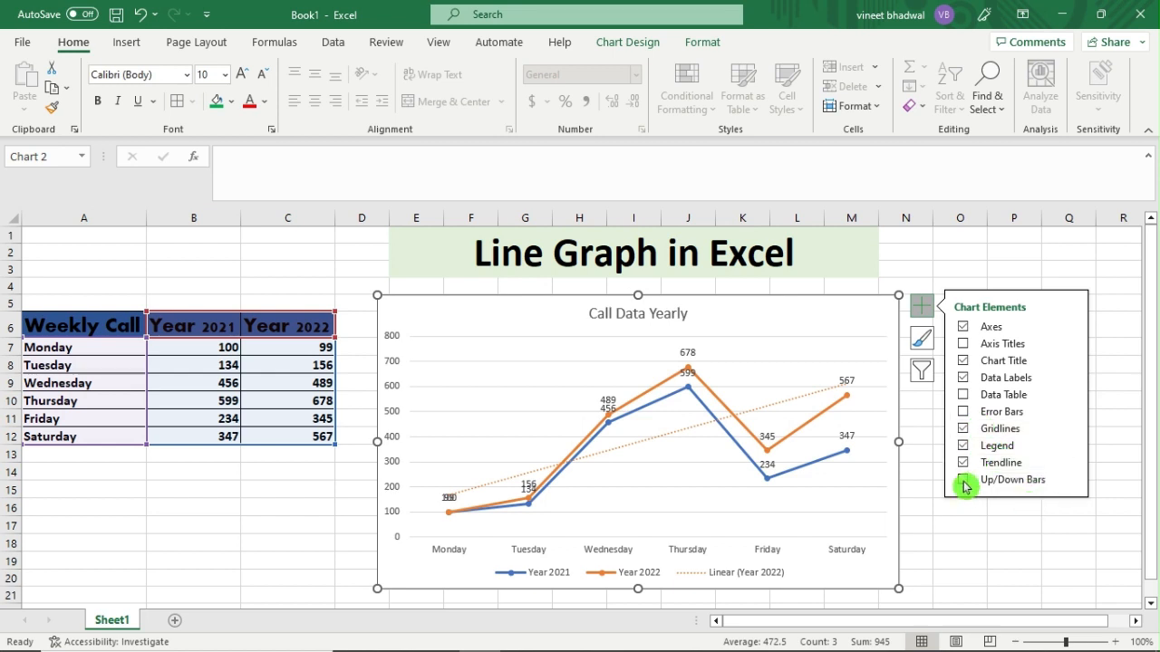
# Step: Widen the line chart so that it extends into column Q, keeping its height
pyautogui.click(970, 255)
pyautogui.click(797, 335)
pyautogui.click(856, 396)
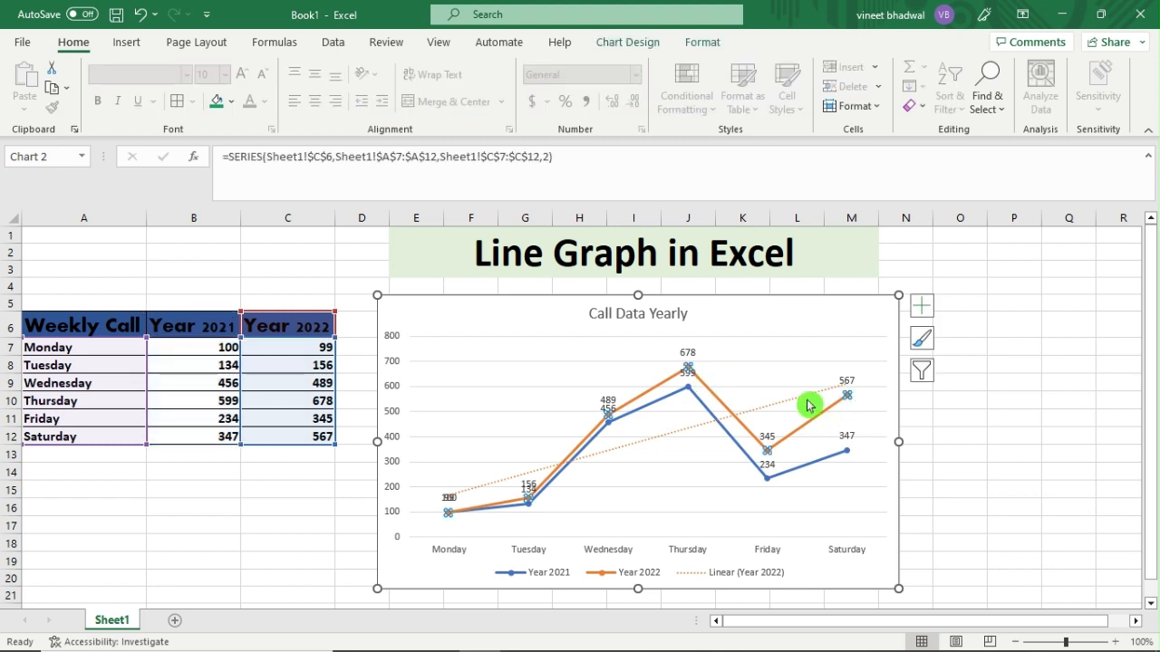
pyautogui.click(861, 419)
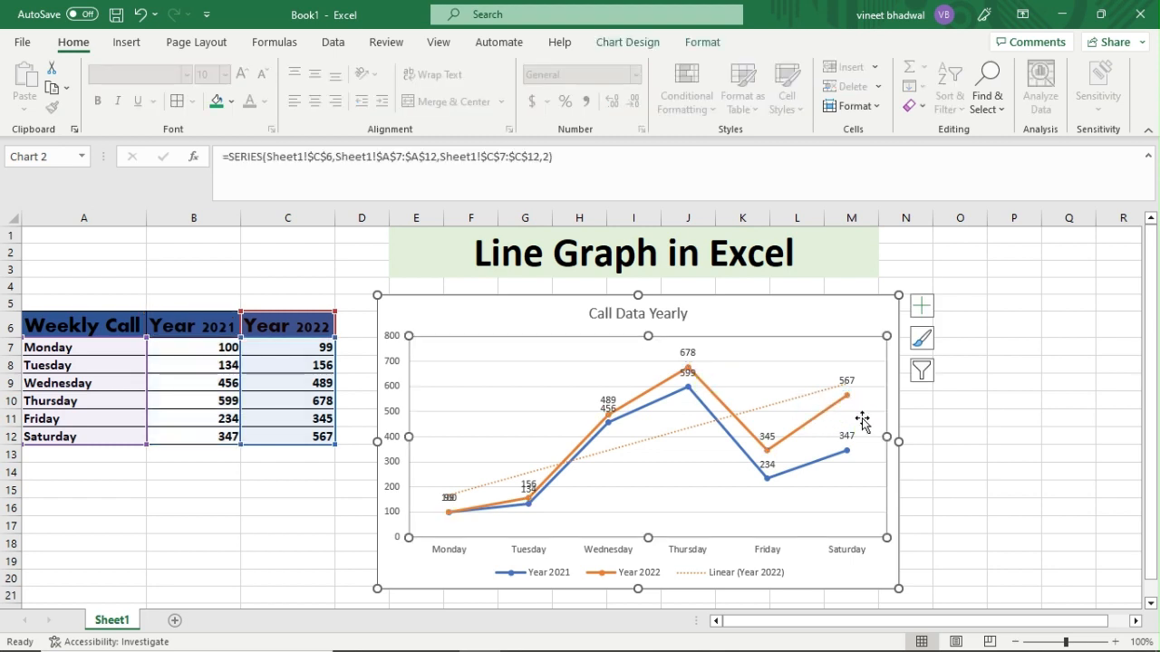
pyautogui.click(848, 398)
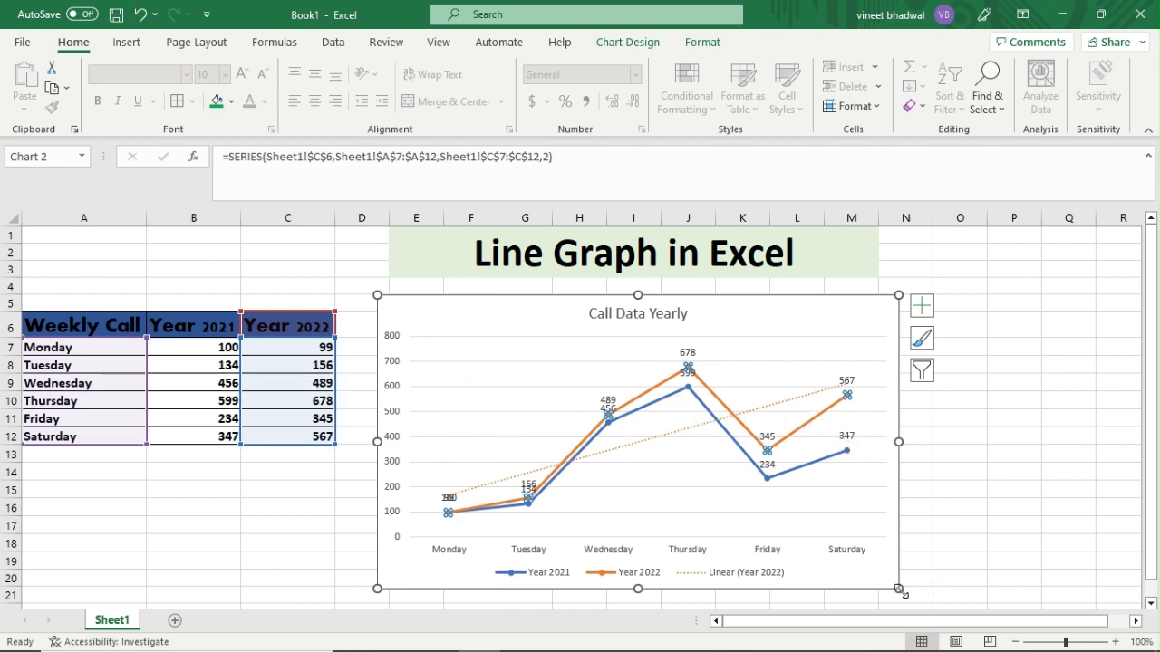
pyautogui.moveTo(905, 588); pyautogui.dragTo(1054, 588)
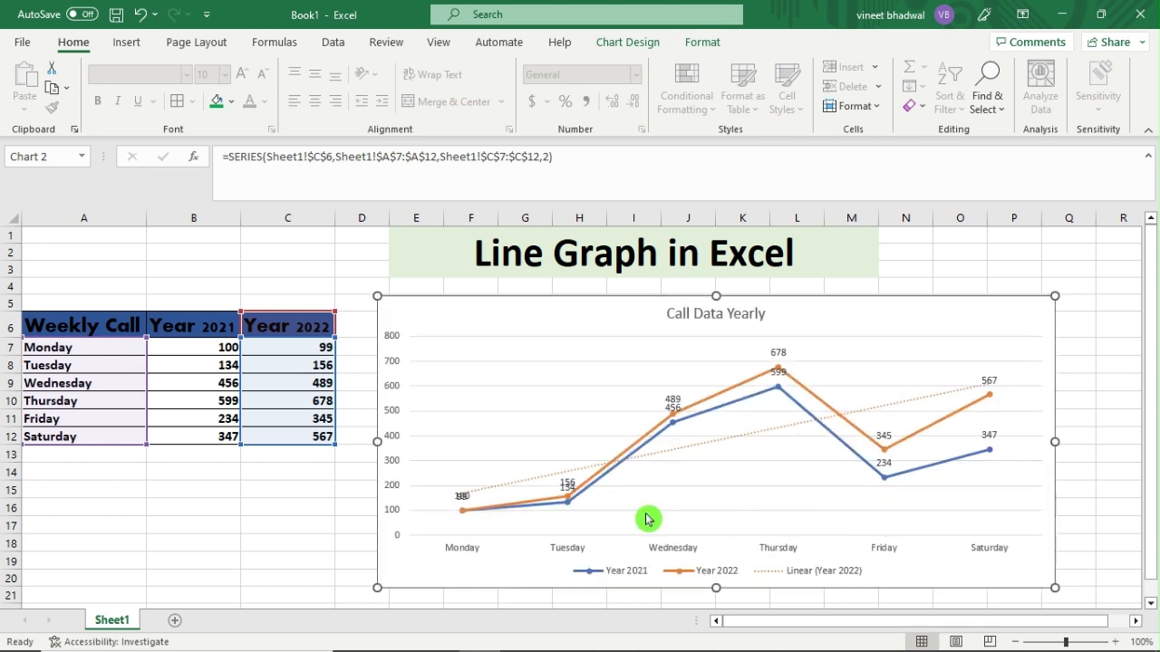
pyautogui.press('Escape')
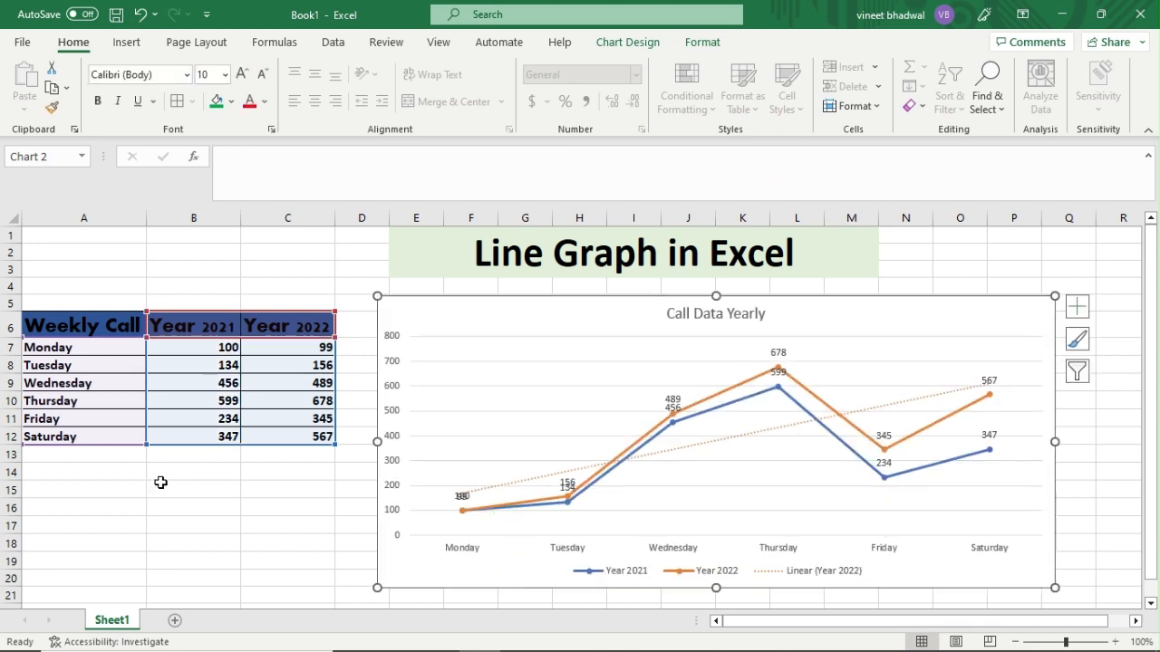
# Step: Extend the weekday series from Saturday in A12 down to A13 to add Sunday
pyautogui.click(81, 454)
pyautogui.click(98, 437)
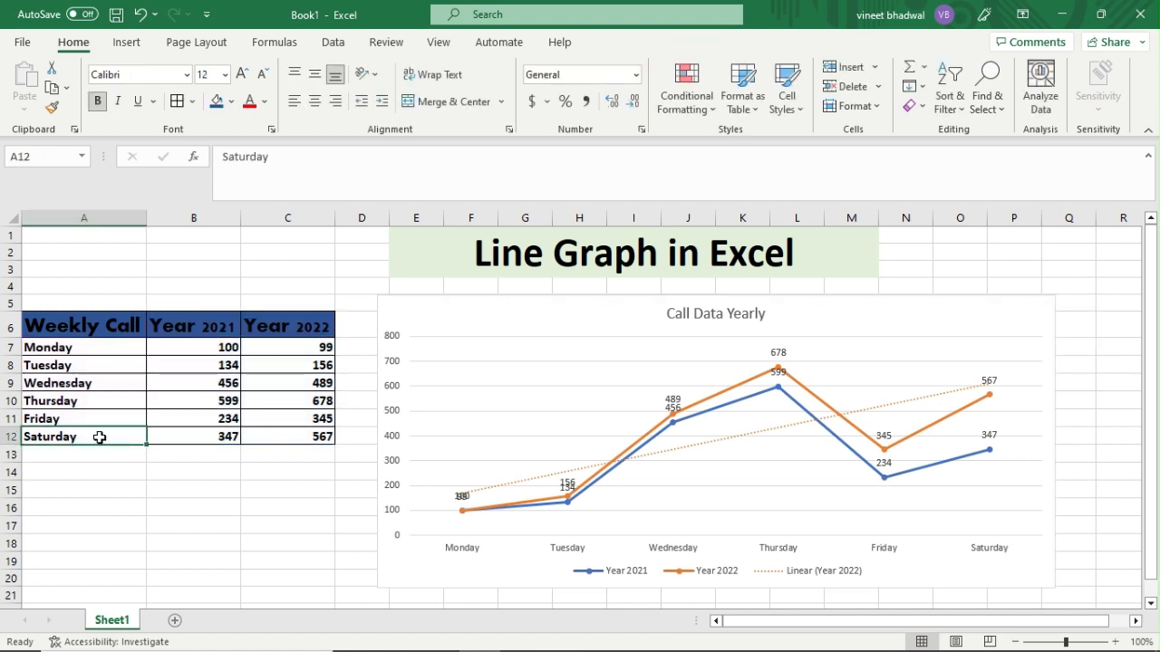
pyautogui.click(80, 462)
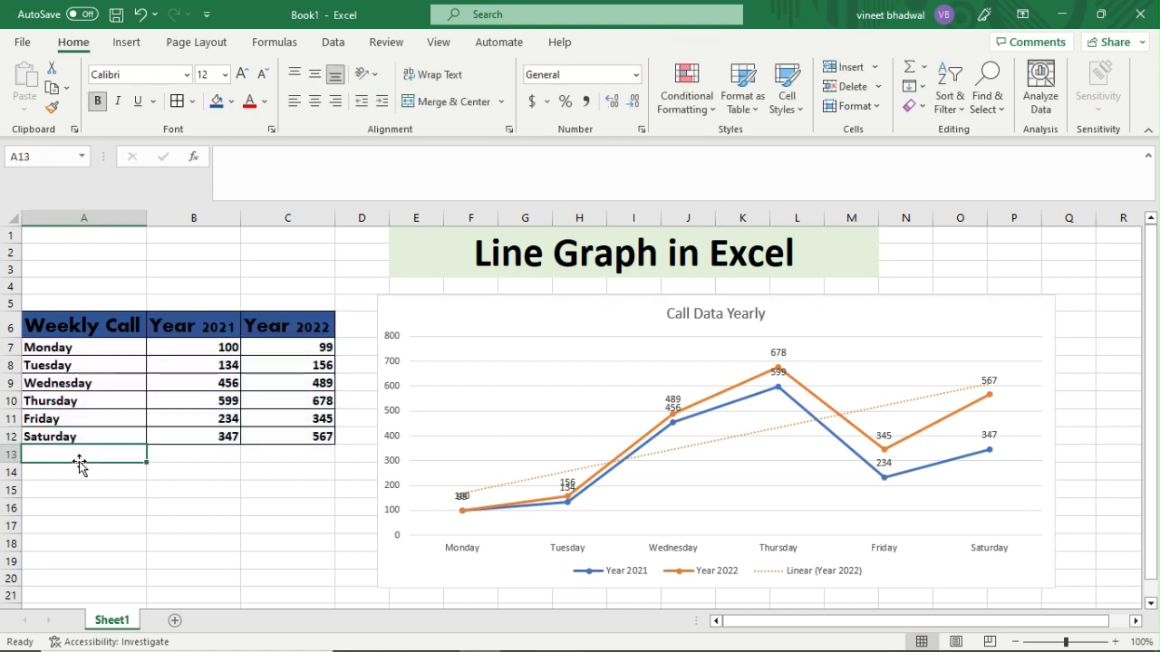
pyautogui.click(113, 436)
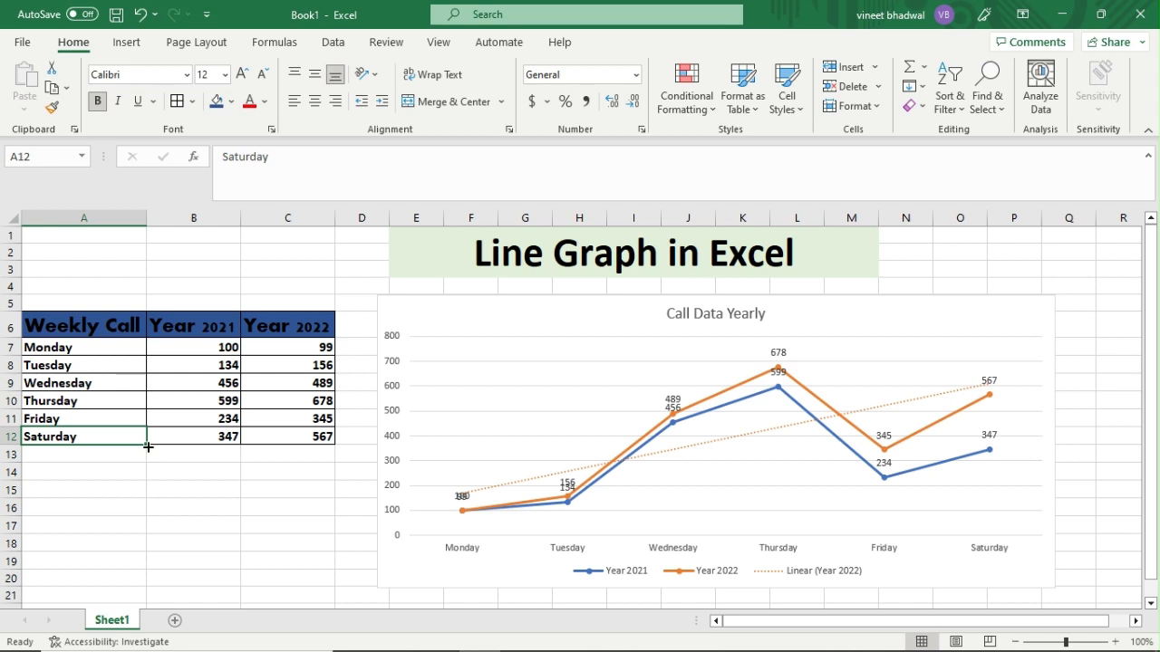
pyautogui.moveTo(148, 447); pyautogui.dragTo(145, 464)
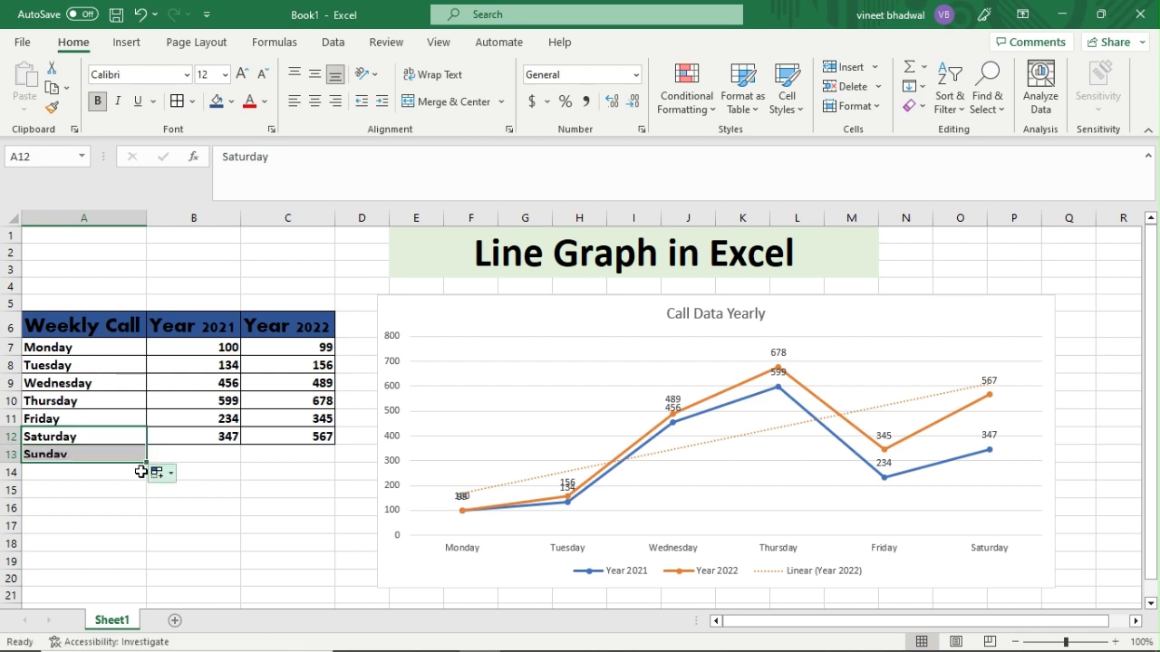
# Step: Enter the Sunday call values: 348 for Year 2021 and 560 for Year 2022
pyautogui.click(204, 436)
pyautogui.click(208, 454)
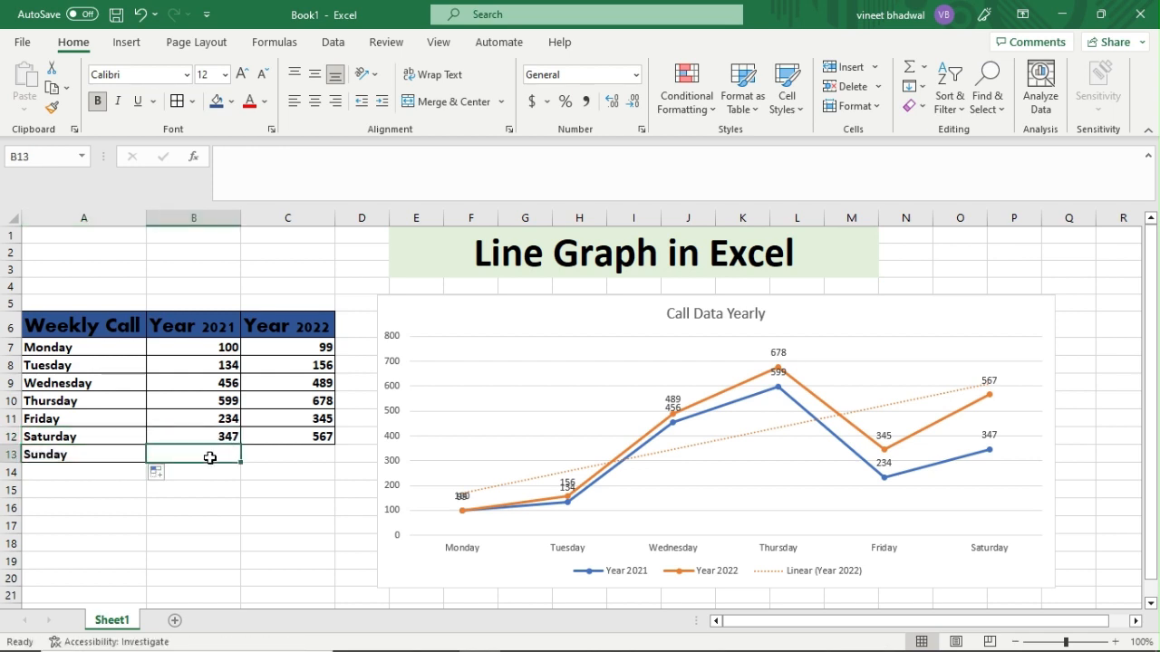
pyautogui.write('348')
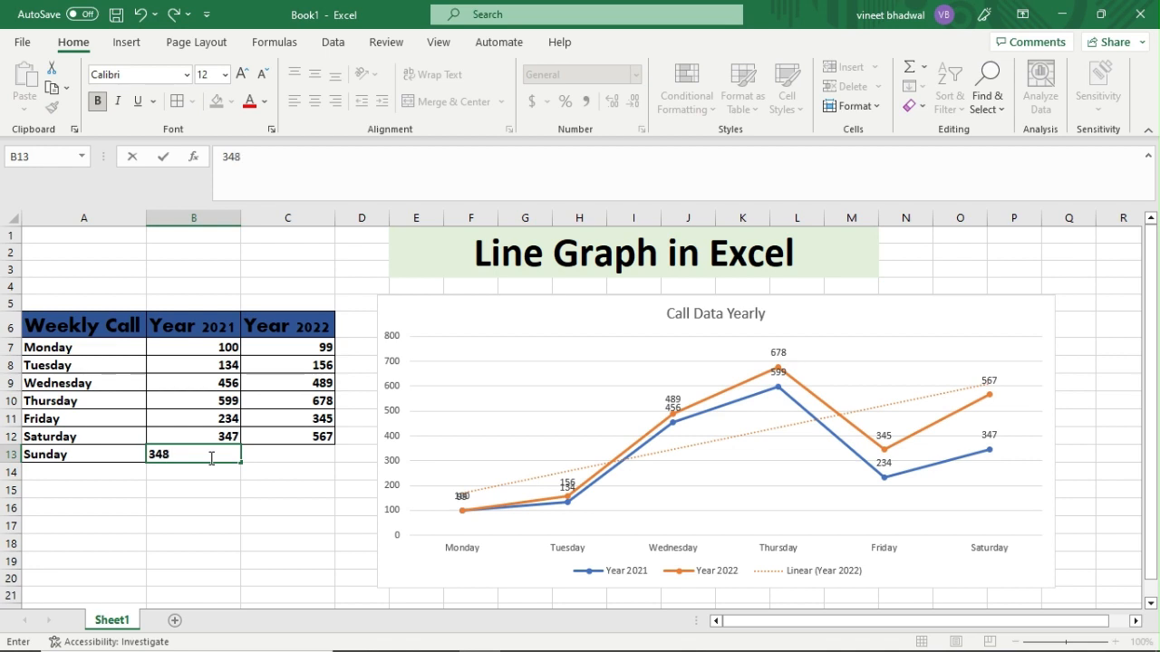
pyautogui.click(314, 451)
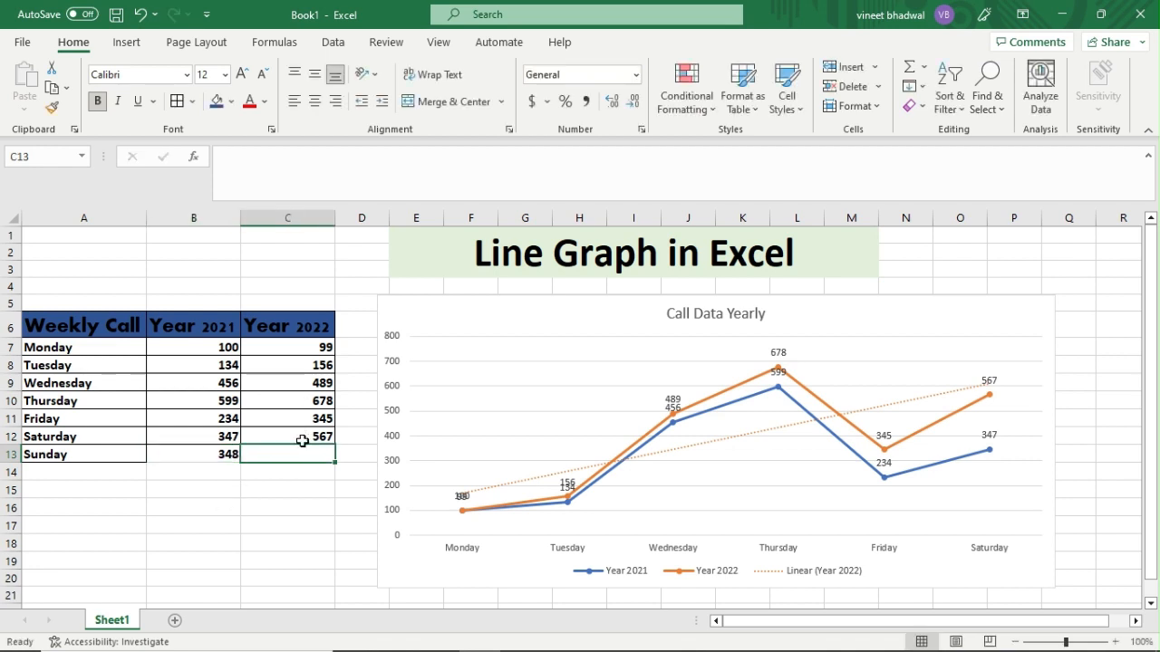
pyautogui.write('560')
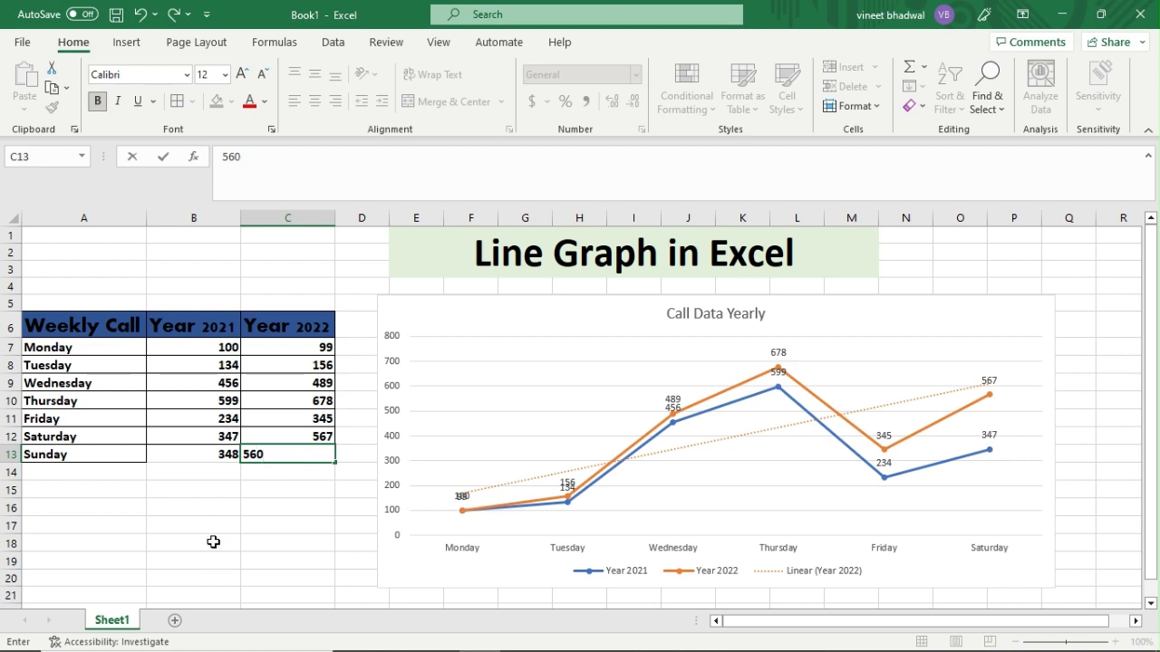
pyautogui.click(213, 542)
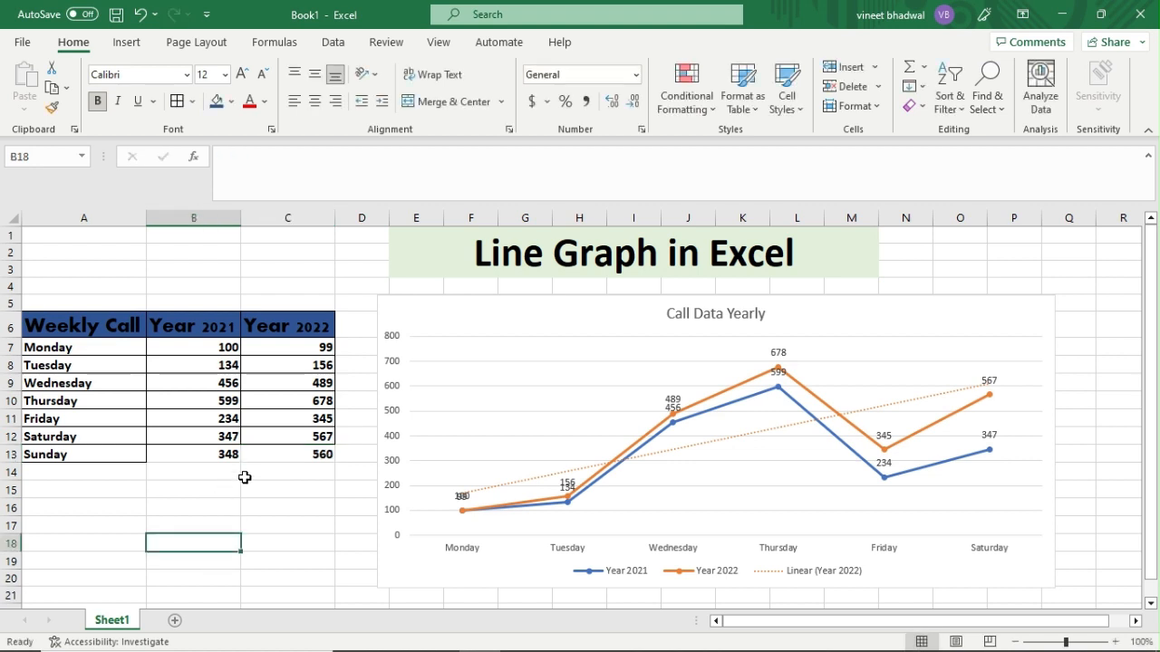
# Step: Extend the data ranges of the Year 2022 and Year 2021 chart lines to include the Sunday values in row 13
pyautogui.click(893, 315)
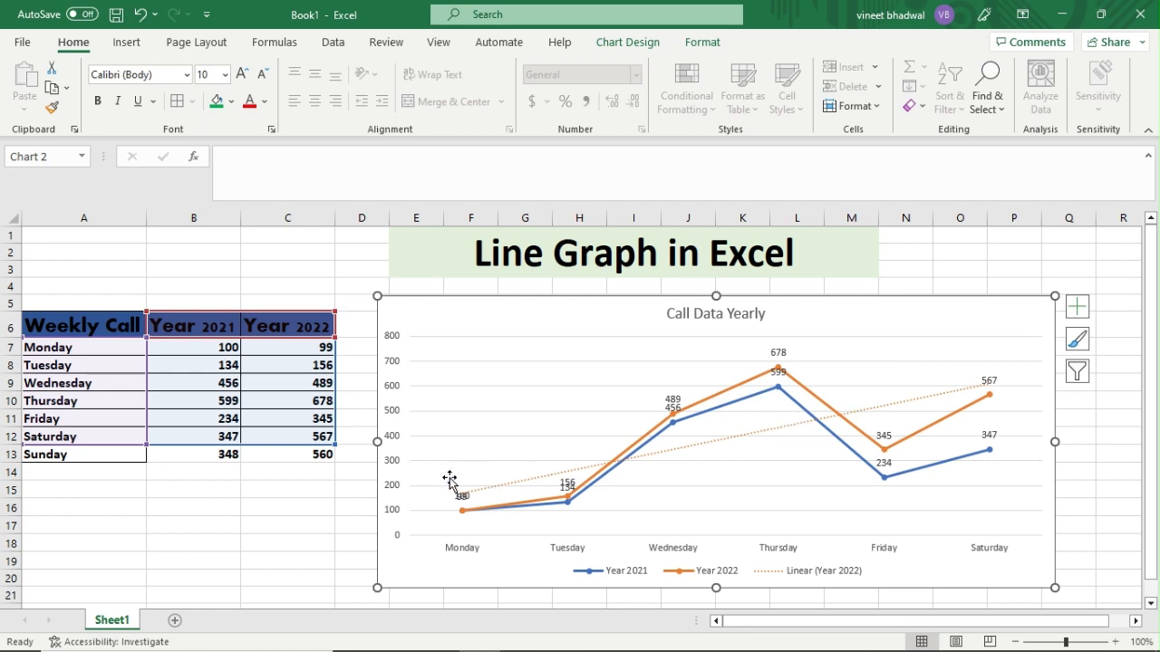
pyautogui.click(989, 399)
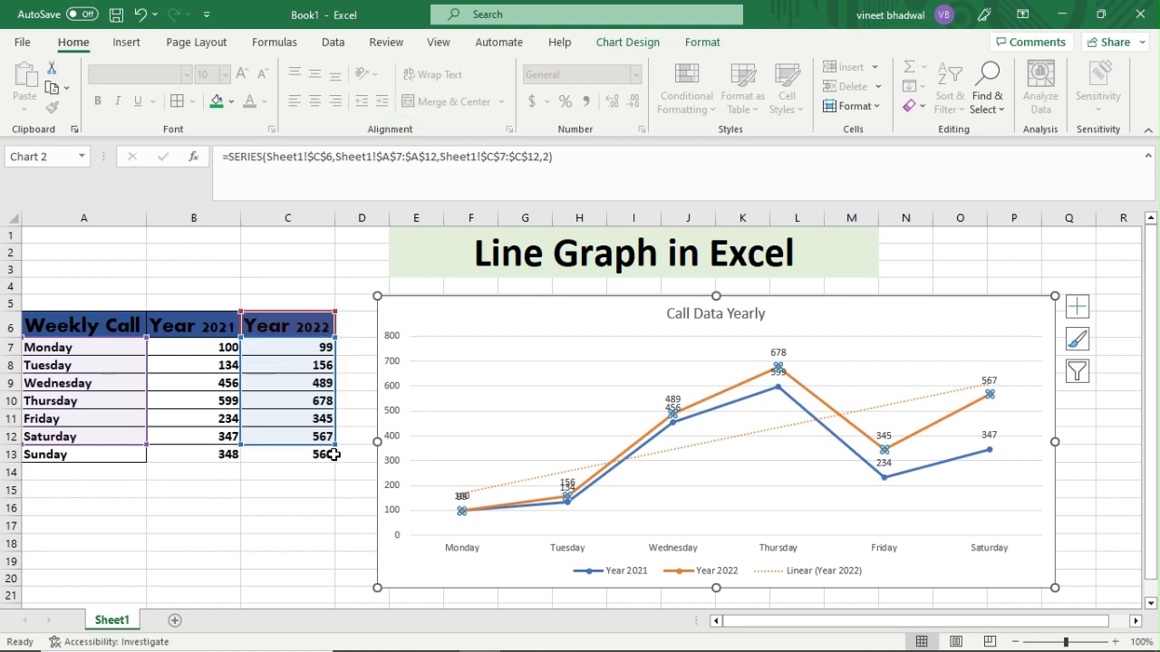
pyautogui.moveTo(334, 448); pyautogui.dragTo(334, 462)
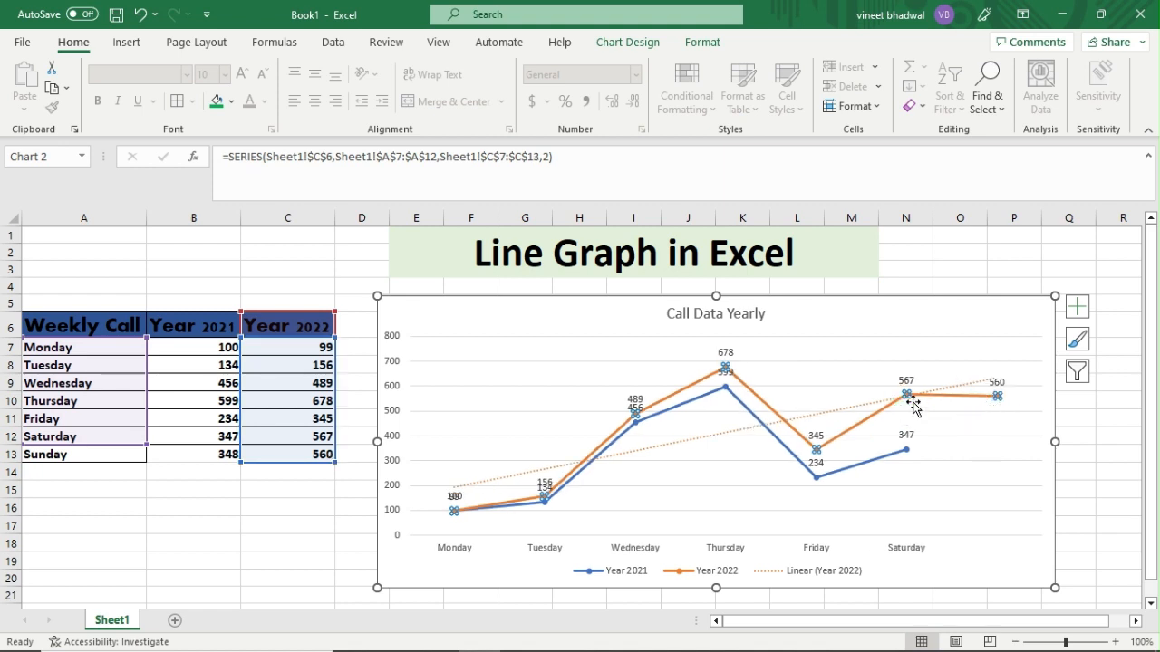
pyautogui.click(907, 450)
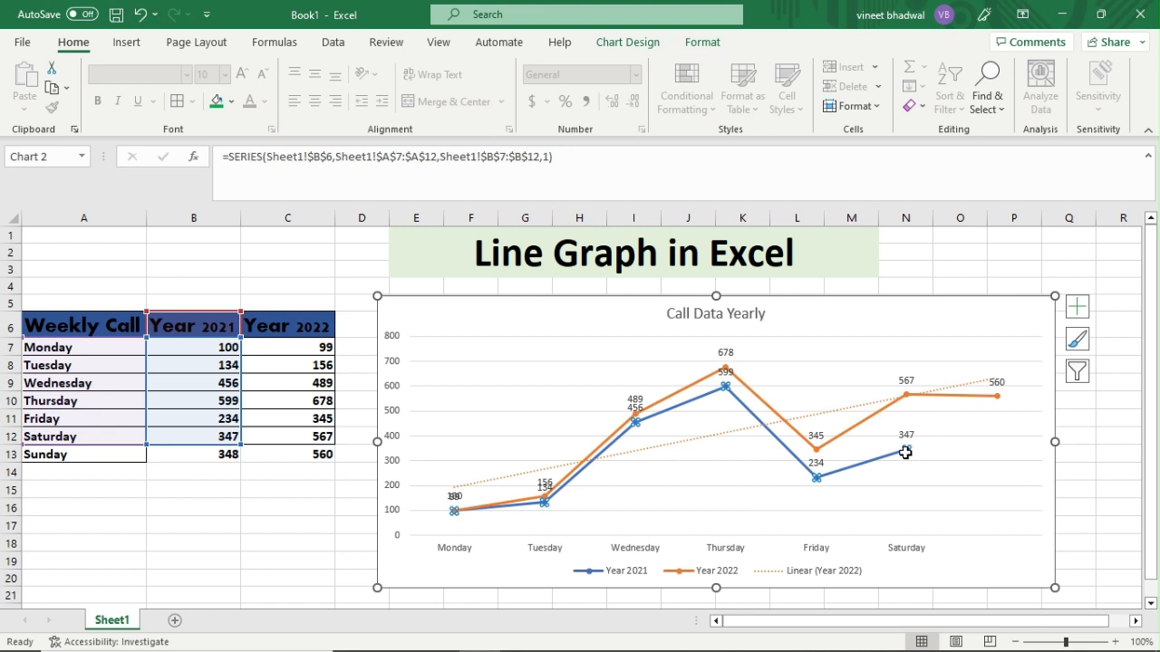
pyautogui.moveTo(243, 446); pyautogui.dragTo(241, 461)
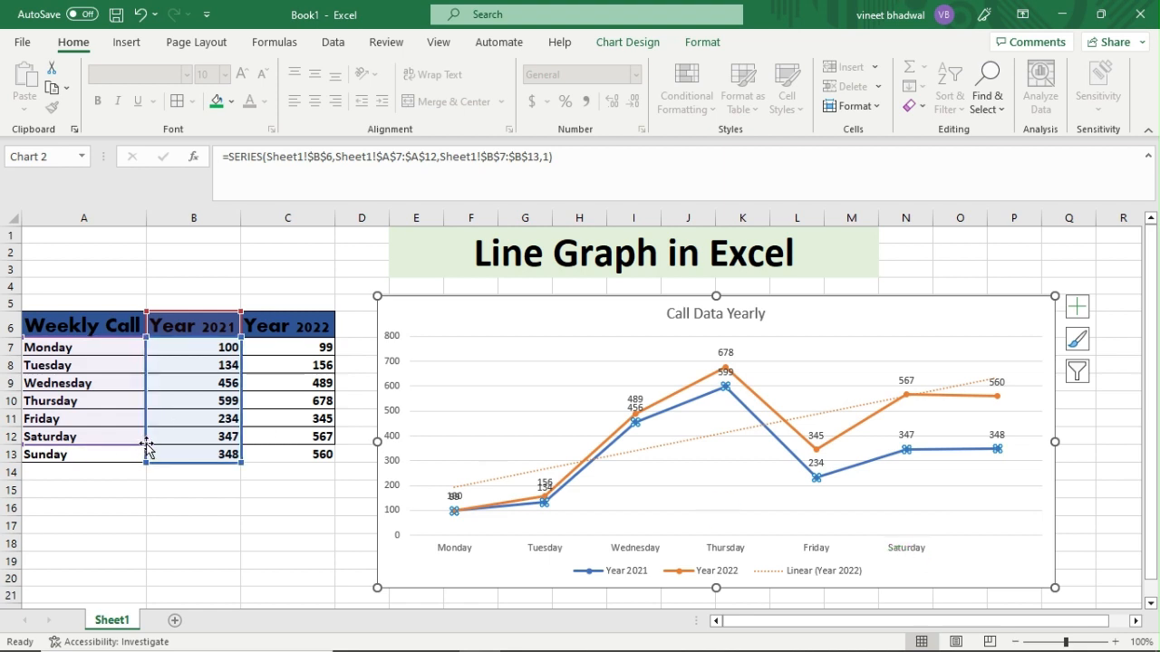
# Step: Extend the chart's horizontal axis label range to A13 so that it includes Sunday, and deselect the chart
pyautogui.click(149, 487)
pyautogui.click(124, 438)
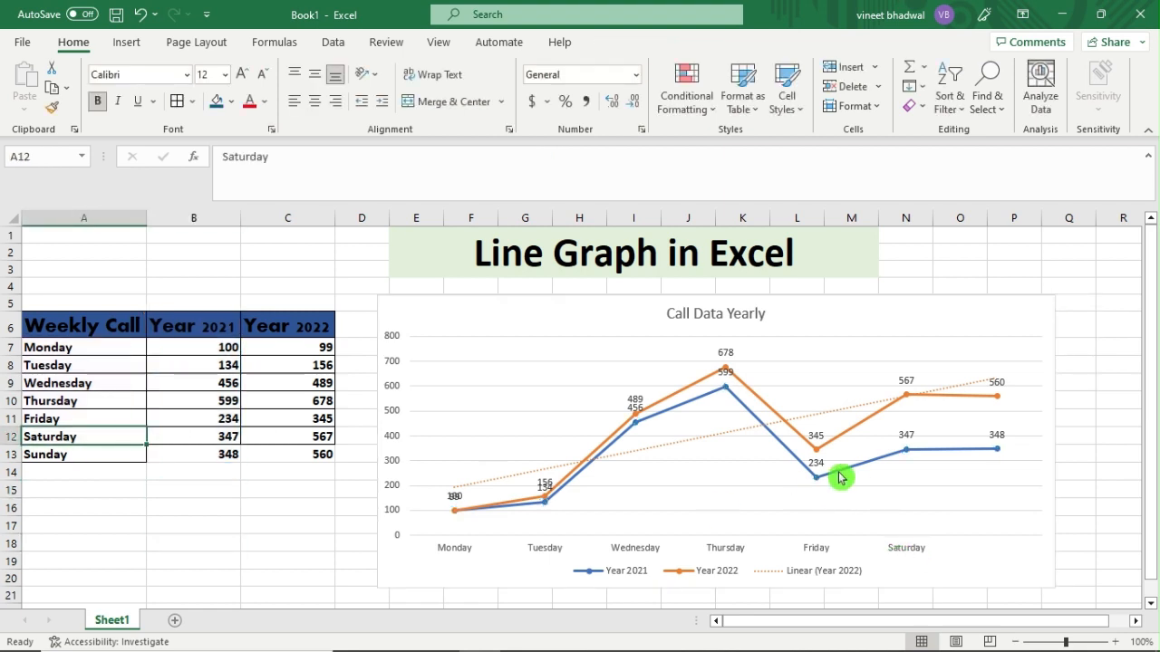
pyautogui.click(928, 487)
pyautogui.click(907, 551)
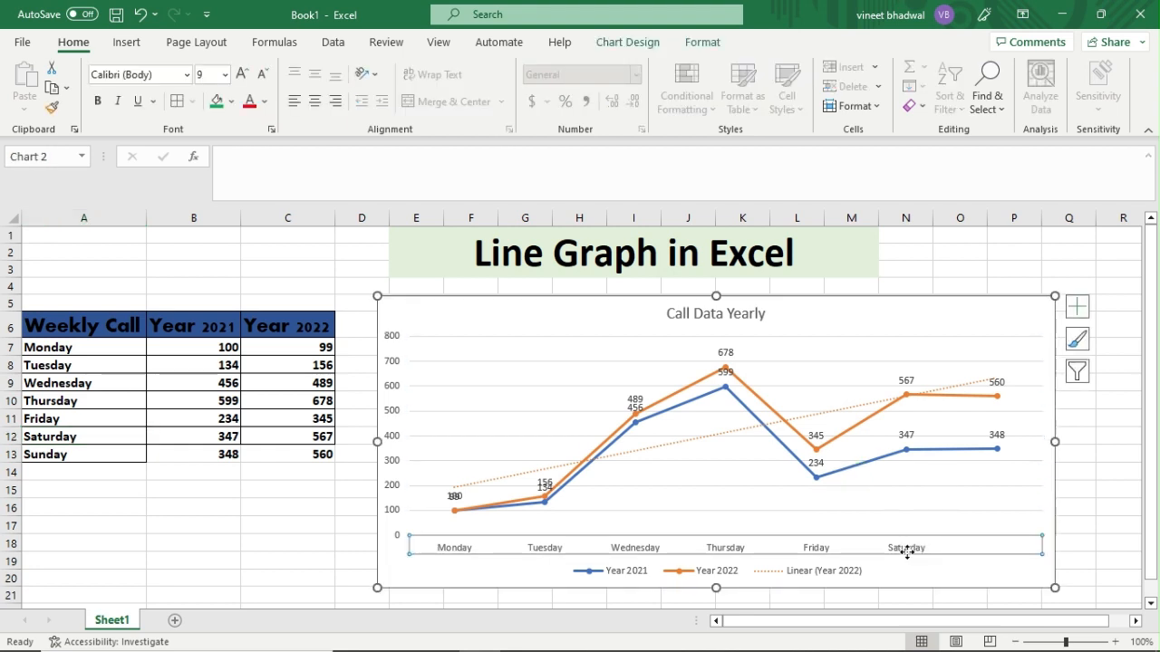
pyautogui.click(892, 460)
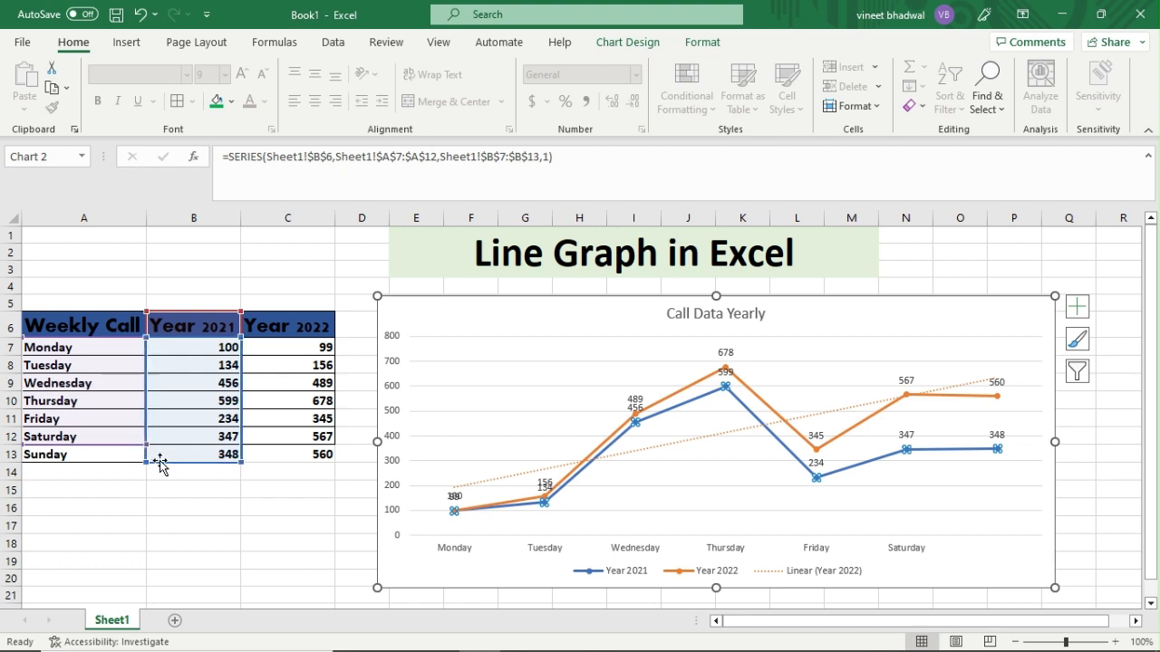
pyautogui.moveTo(143, 444); pyautogui.dragTo(145, 463)
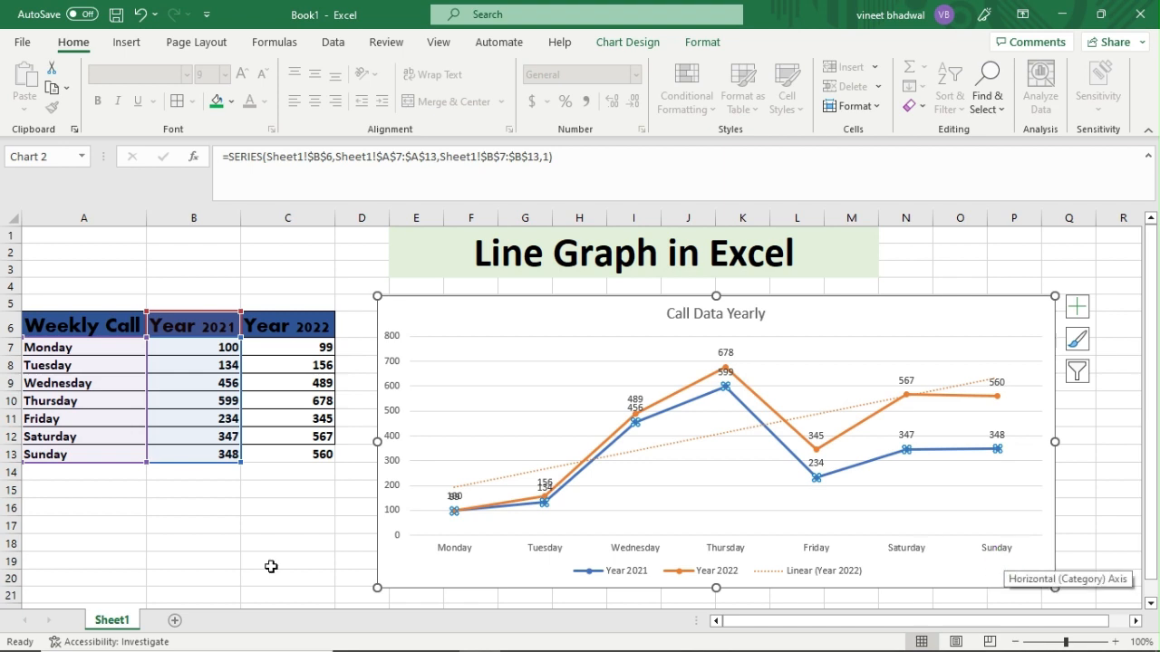
pyautogui.click(117, 456)
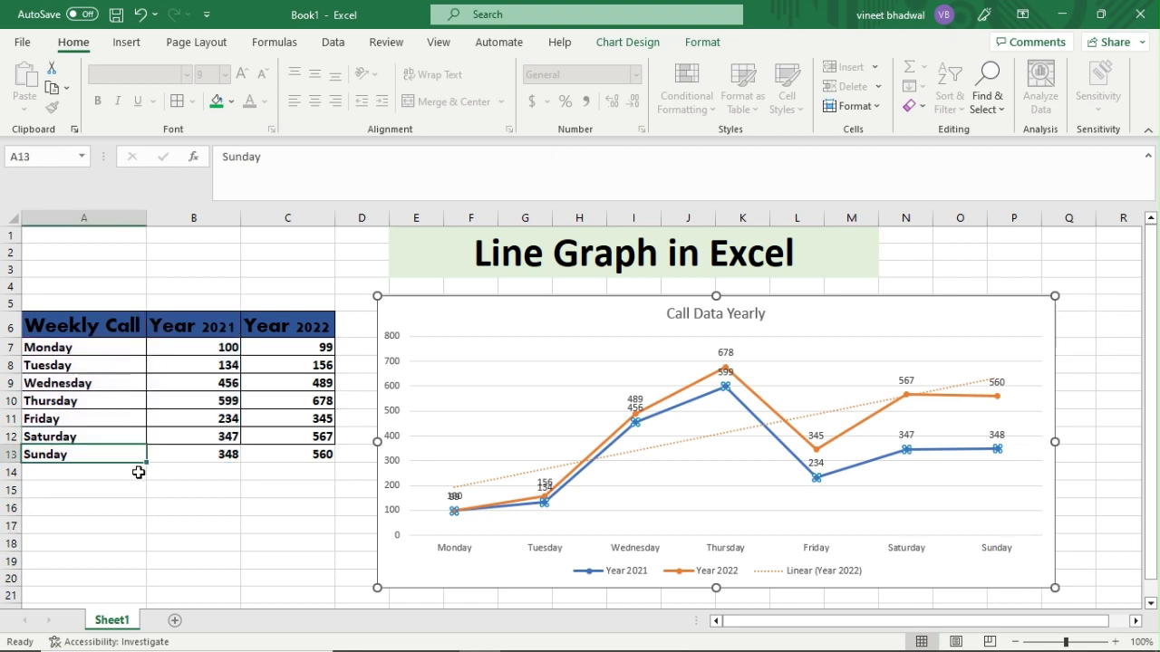
pyautogui.click(207, 495)
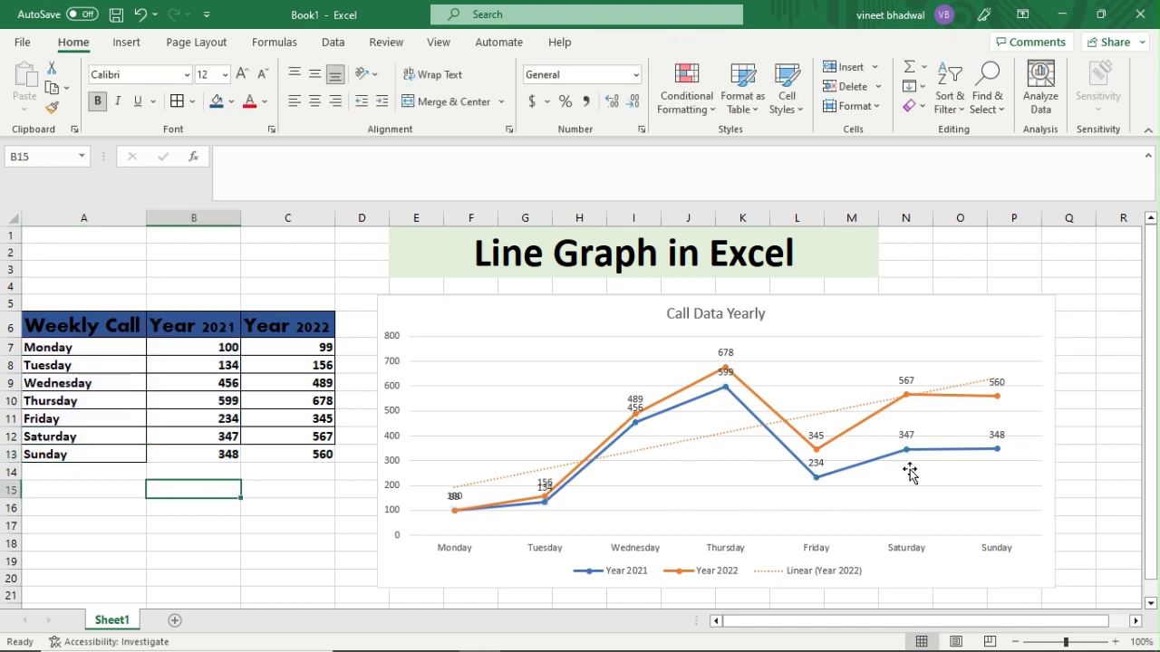
# Step: Check the source range highlighted for the whole chart and select the Sunday cell A13
pyautogui.click(900, 309)
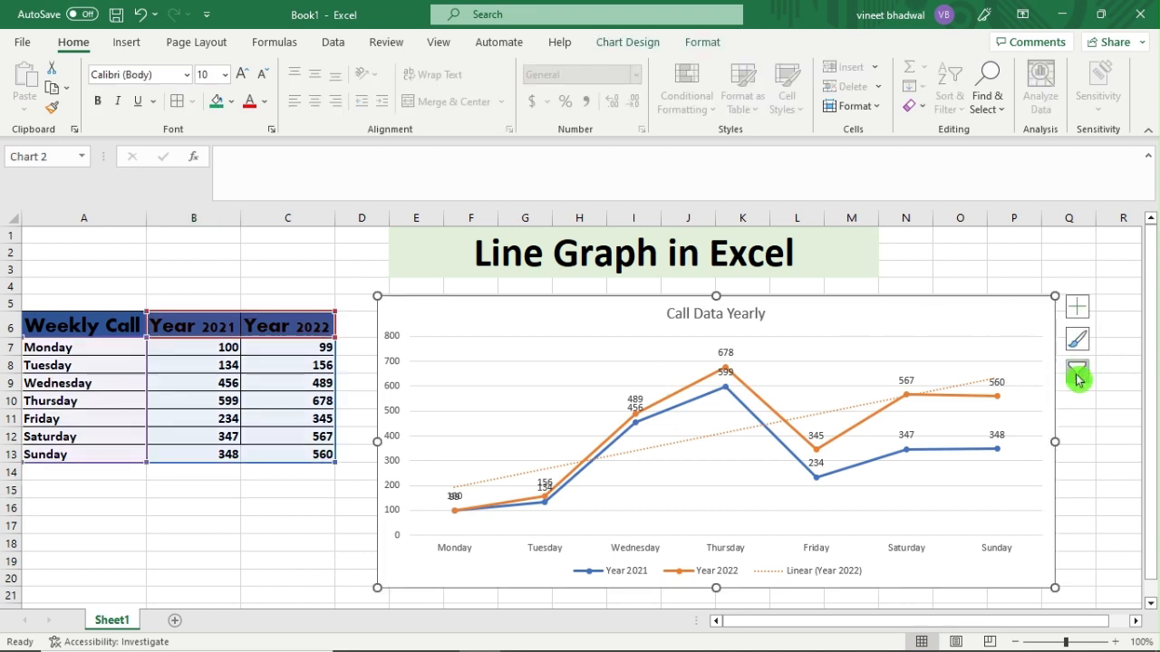
pyautogui.click(104, 475)
pyautogui.click(141, 458)
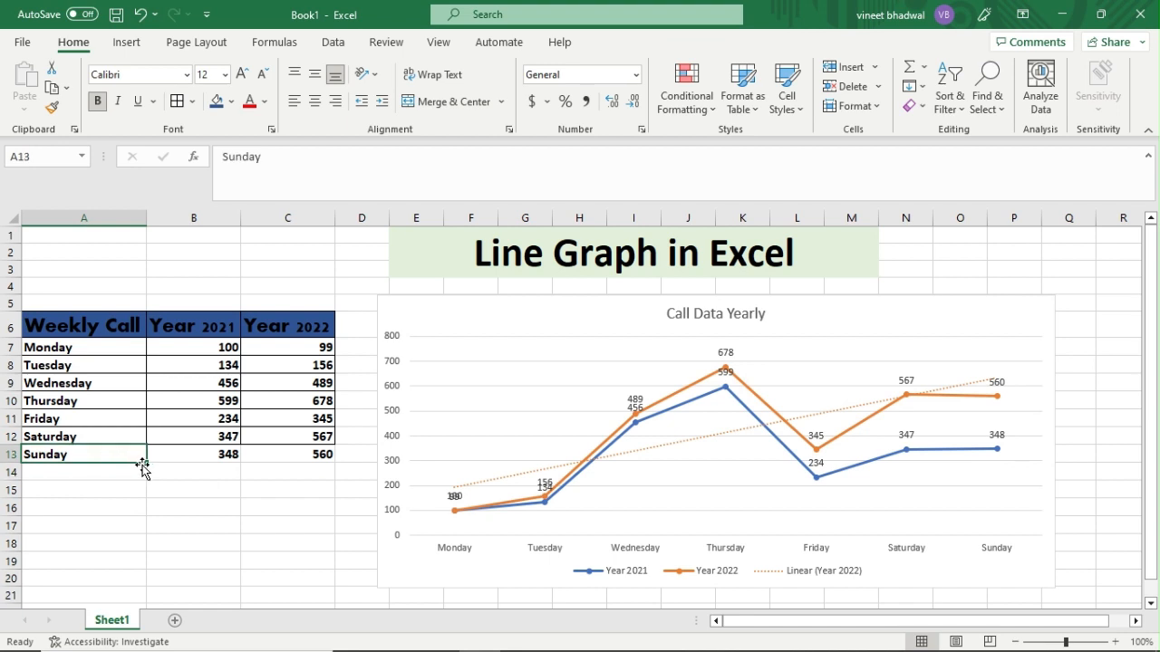
# Step: Fill the weekdays from Sunday down to A17 and fill the Year 2021 values down to B17 as a series
pyautogui.moveTo(148, 468); pyautogui.dragTo(145, 529)
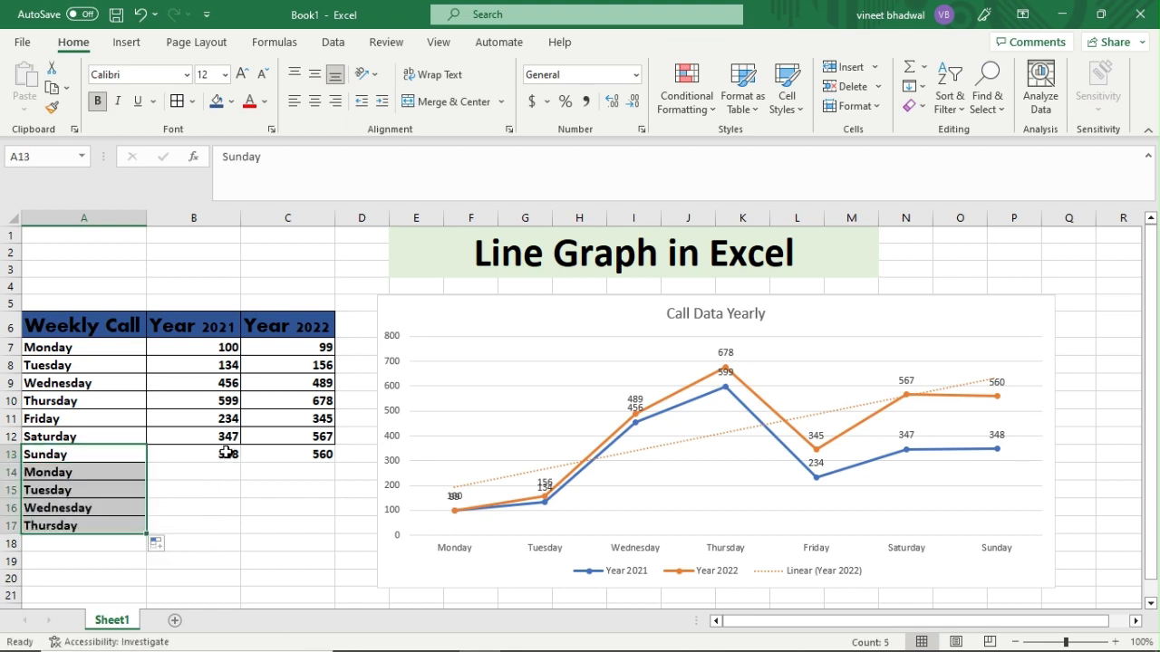
pyautogui.click(226, 455)
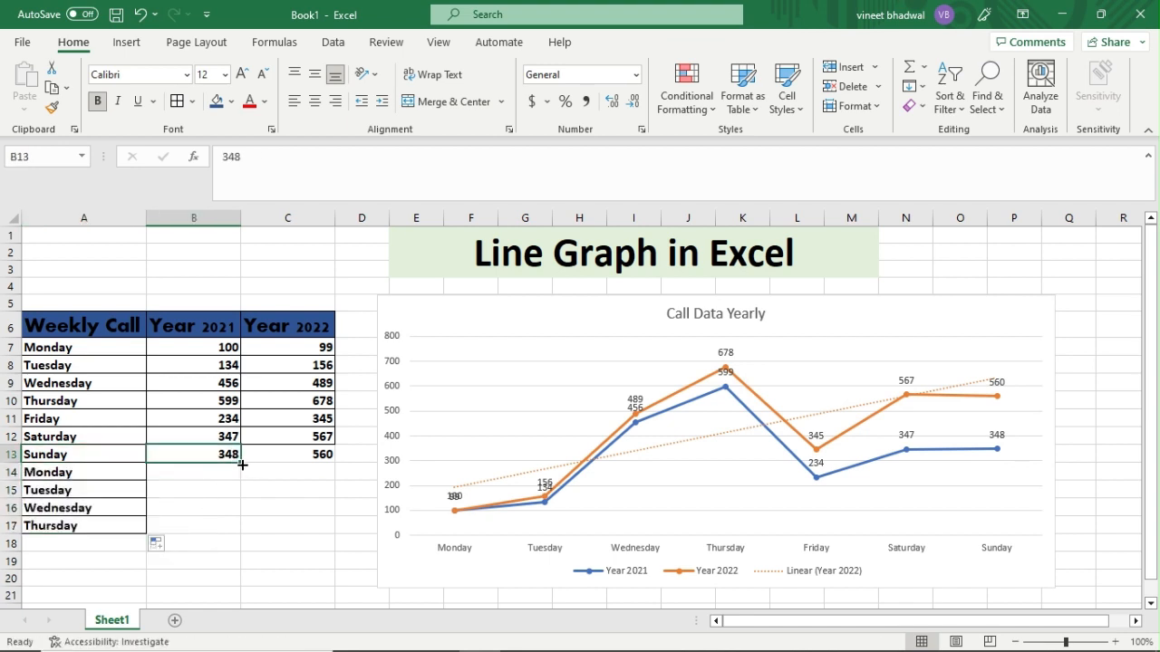
pyautogui.moveTo(242, 464); pyautogui.dragTo(237, 529)
pyautogui.click(251, 547)
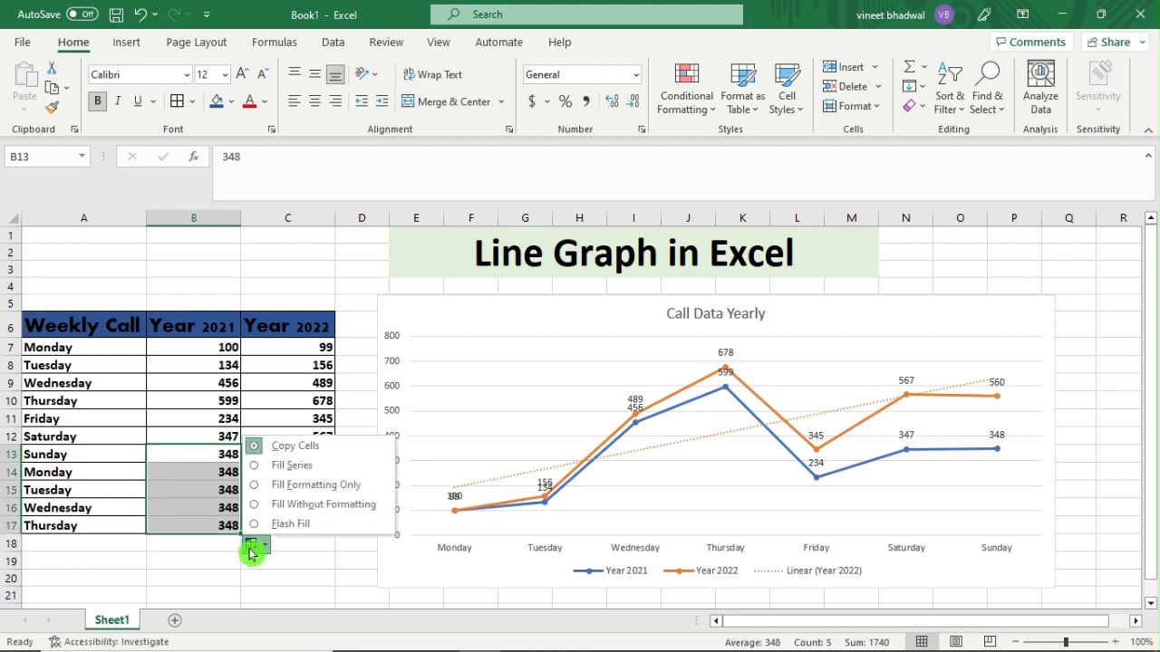
pyautogui.click(254, 469)
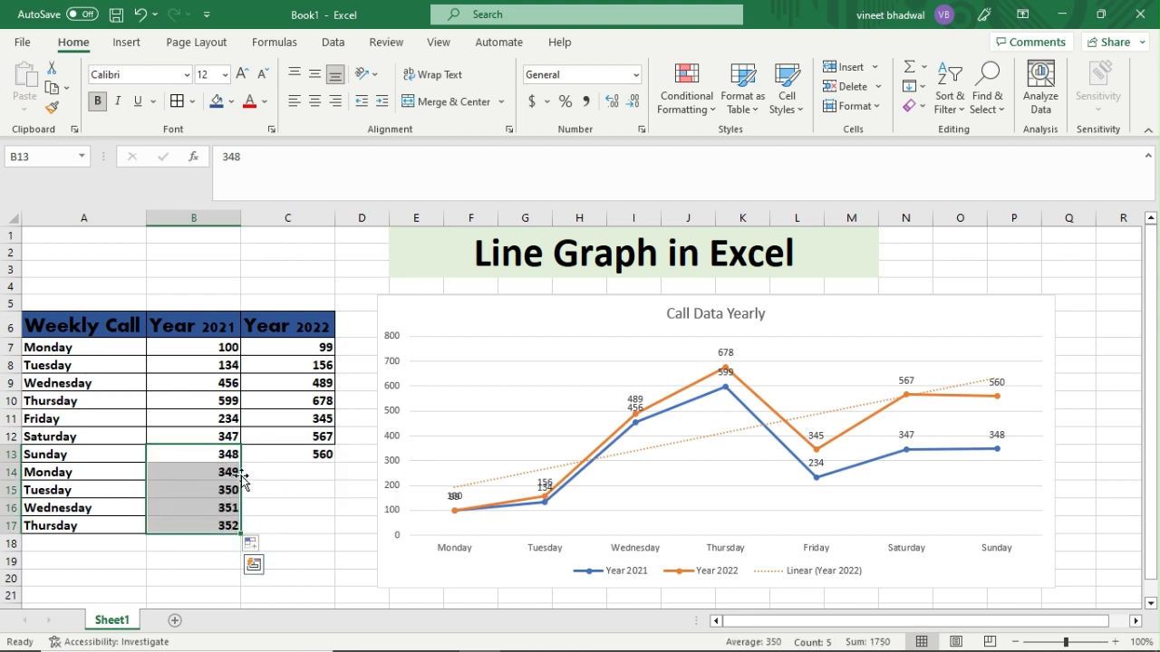
# Step: Fill the Year 2022 values from C13 down to C17 as a series and deselect the range
pyautogui.click(324, 453)
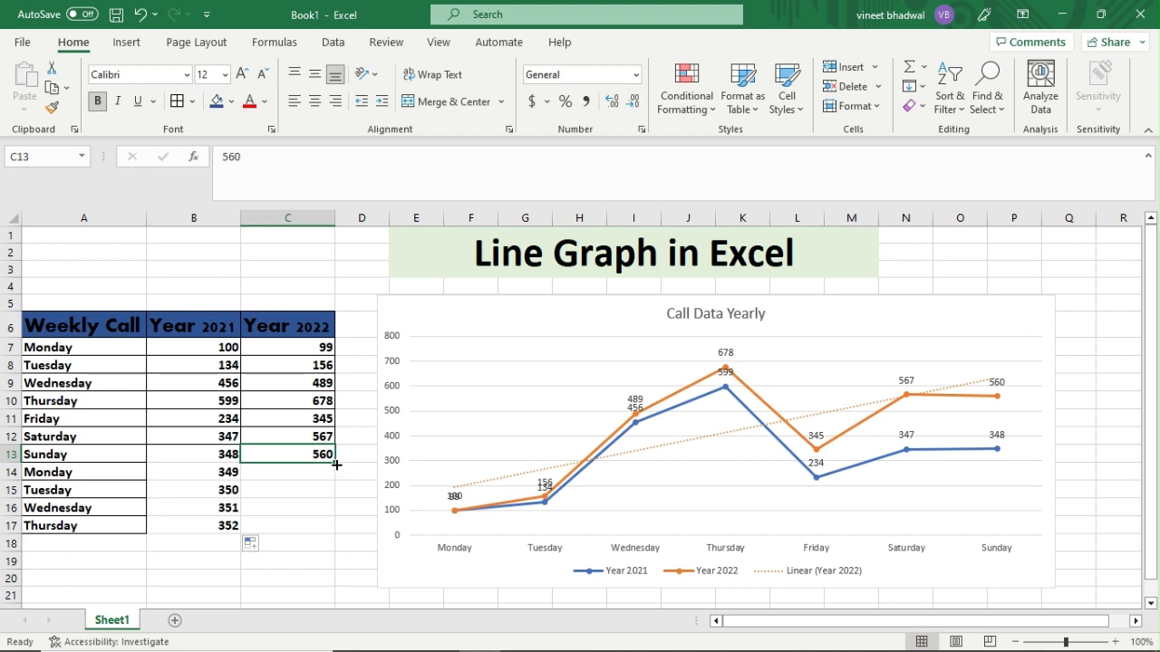
pyautogui.moveTo(336, 465); pyautogui.dragTo(325, 531)
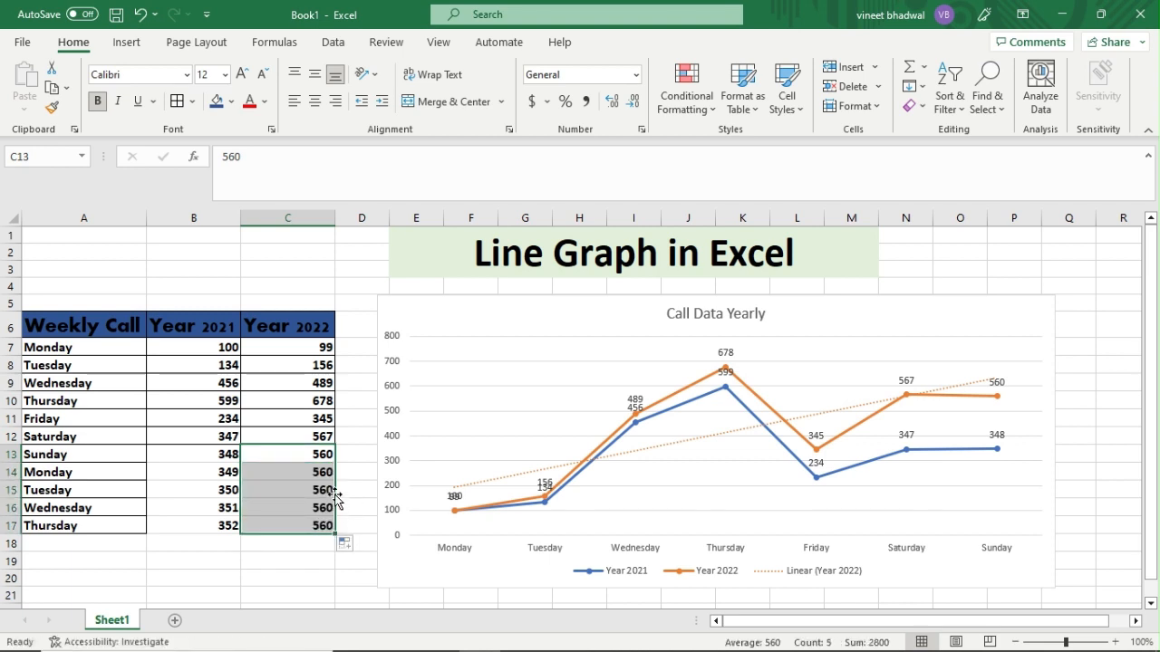
pyautogui.click(347, 545)
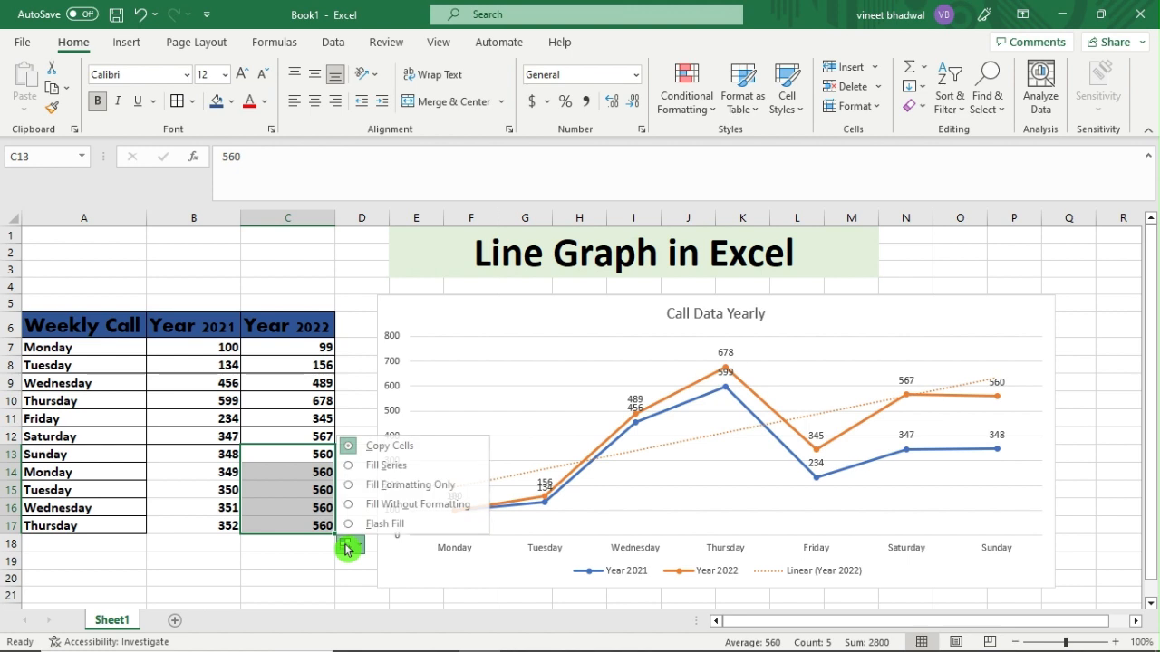
pyautogui.click(352, 473)
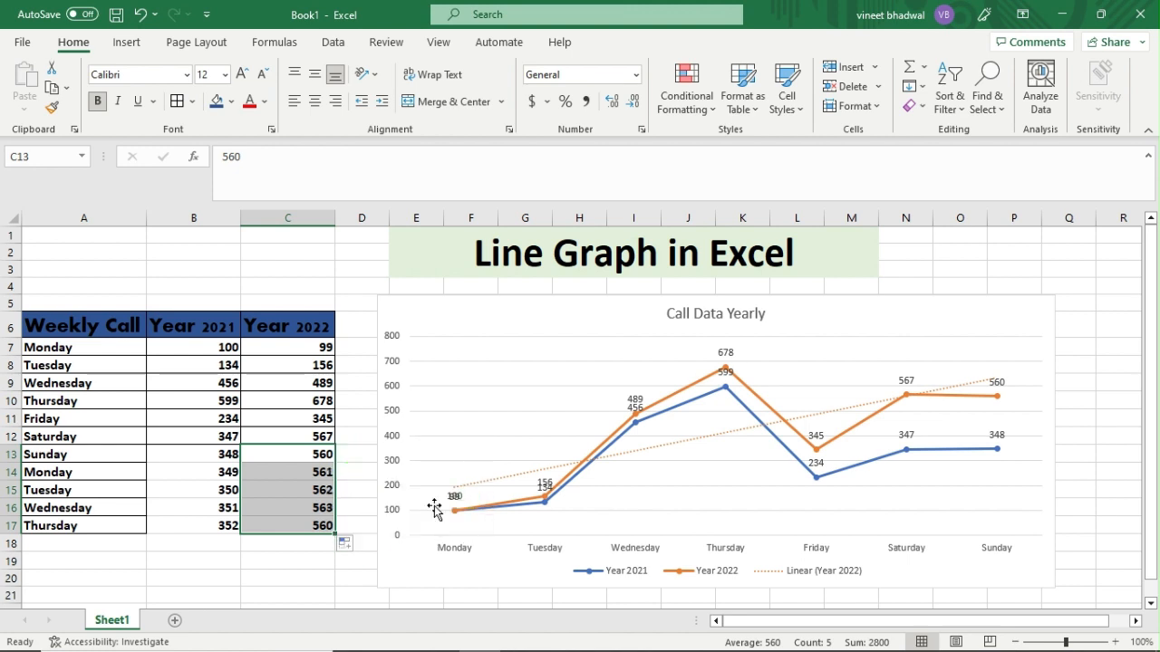
pyautogui.click(176, 540)
# Step: Extend the chart's data range to A6:C17 so that it includes the added weekday rows
pyautogui.click(942, 318)
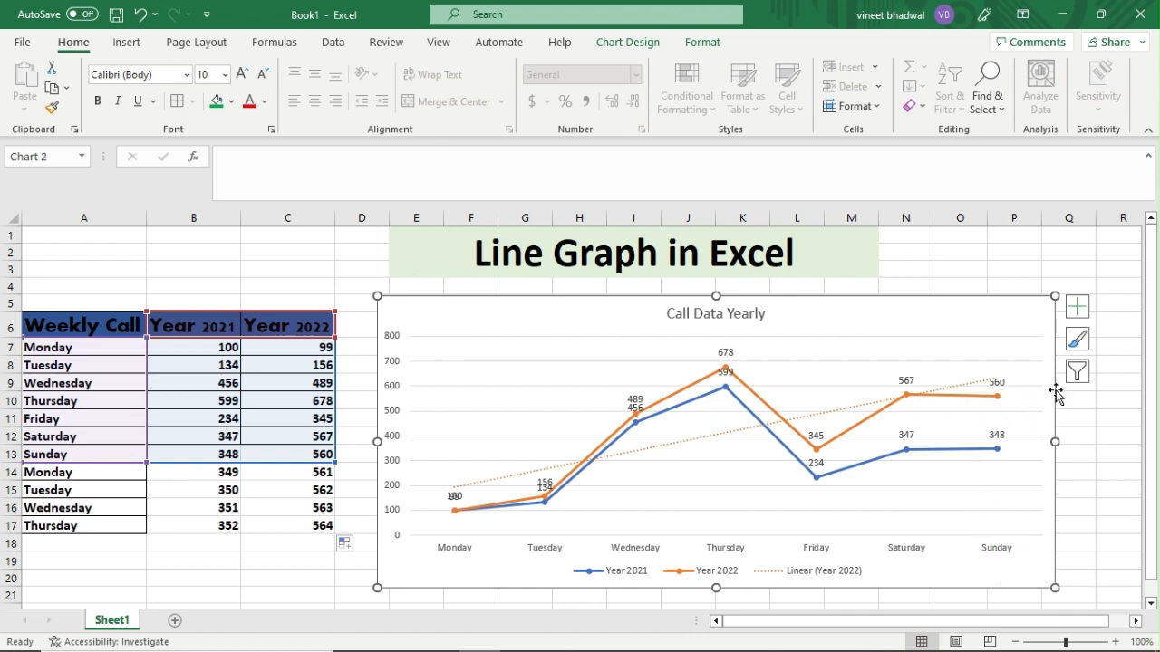
pyautogui.click(1078, 374)
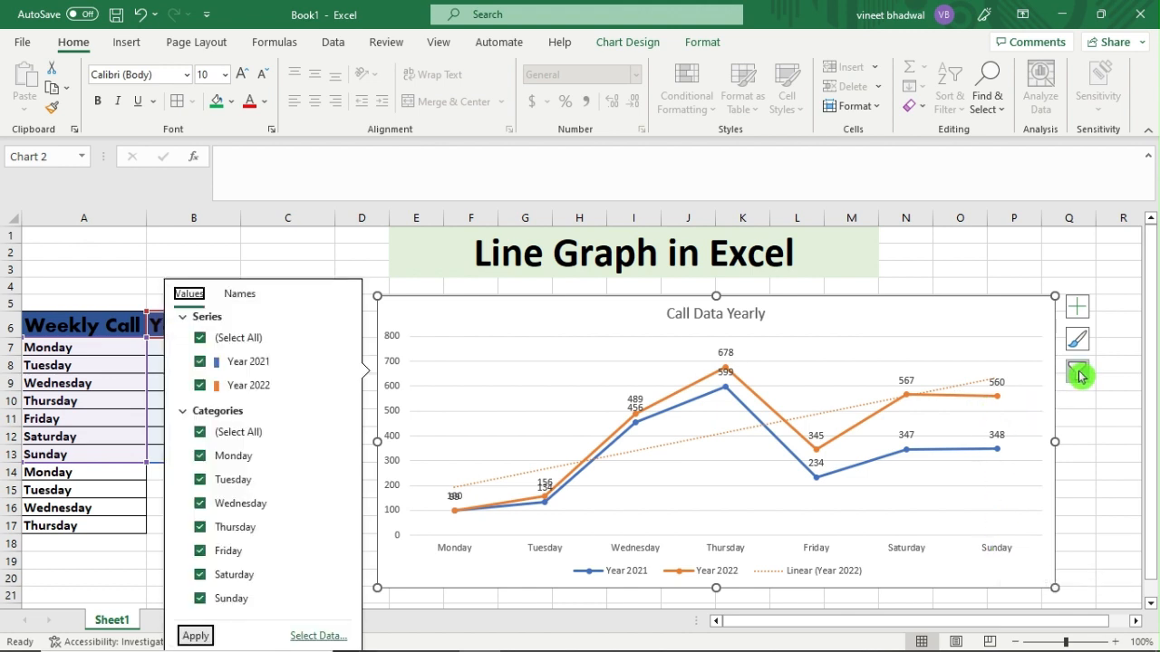
pyautogui.click(308, 637)
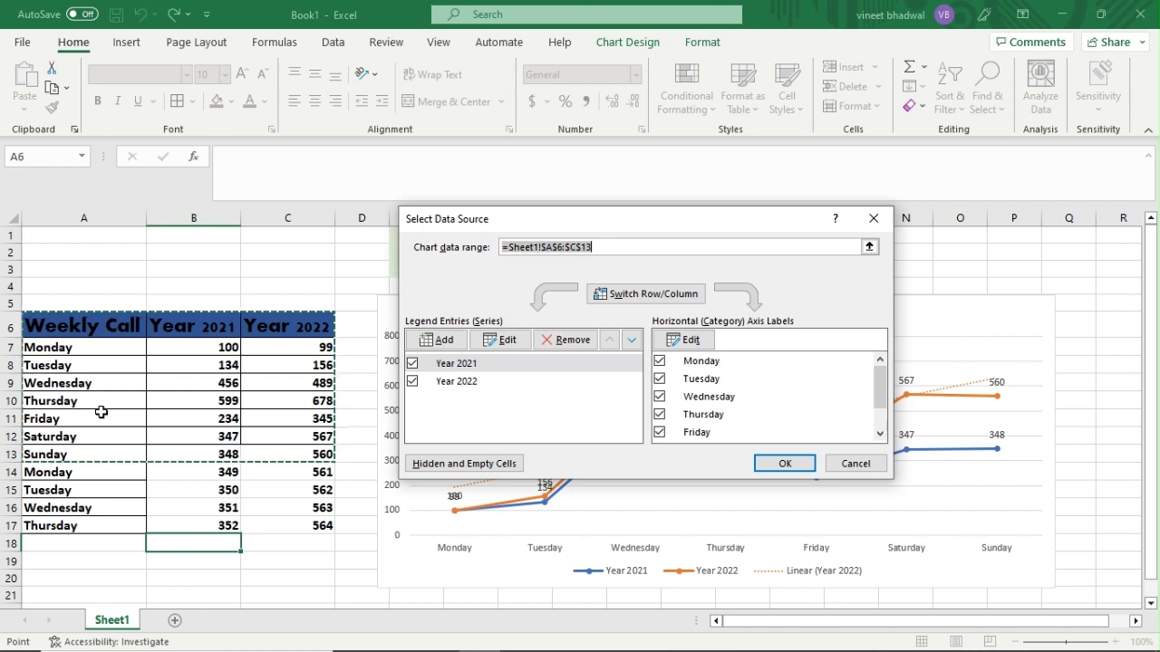
pyautogui.click(94, 330)
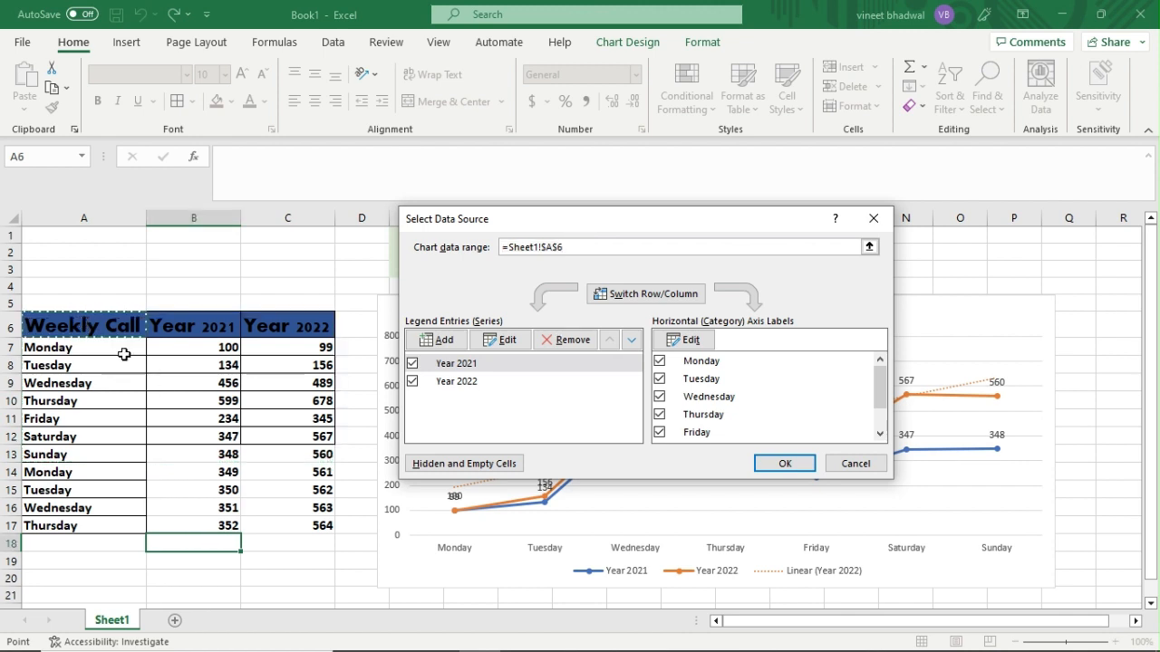
pyautogui.moveTo(118, 328); pyautogui.dragTo(305, 525)
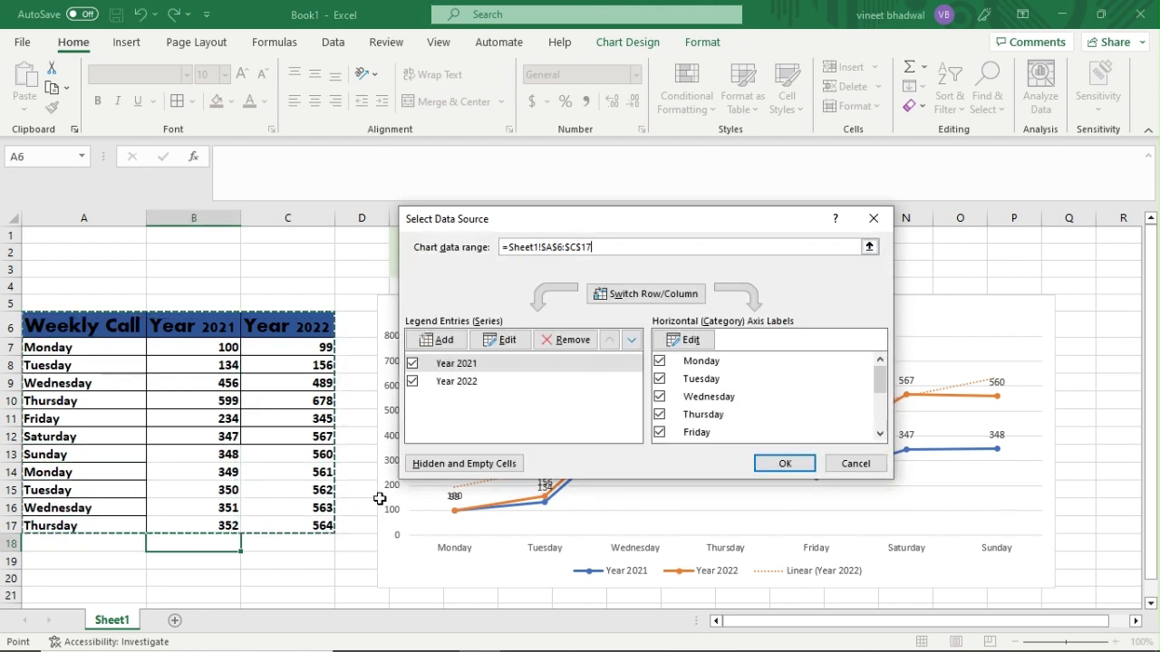
pyautogui.click(787, 463)
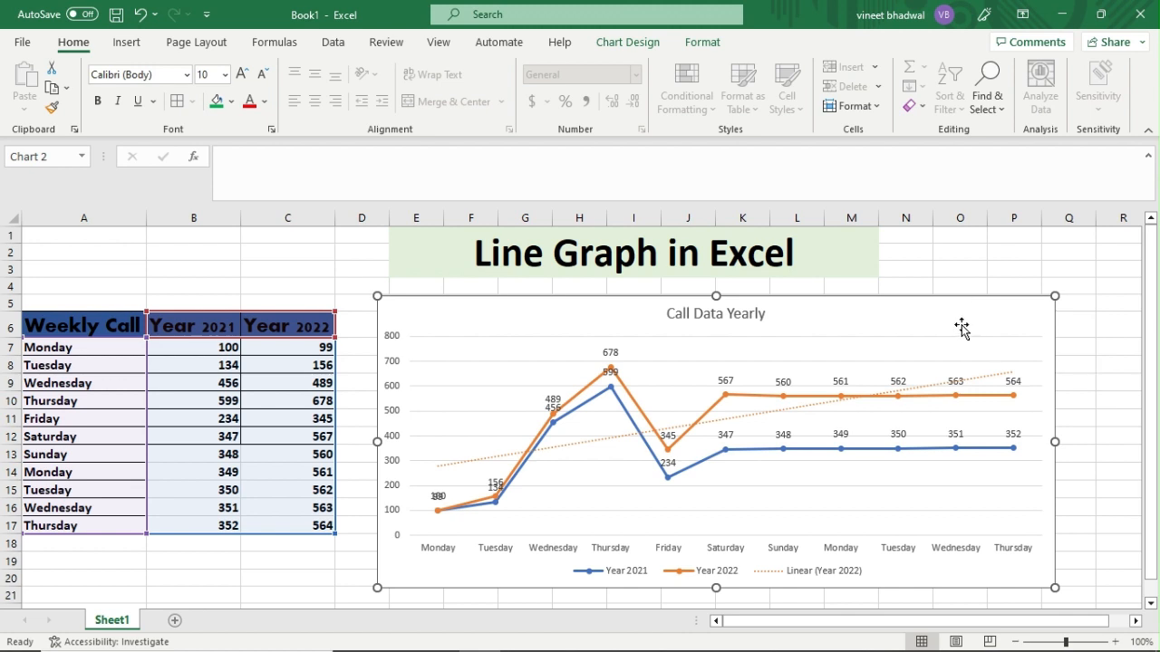
# Step: Apply an outer shadow preset with an upward offset to the chart area
pyautogui.doubleClick(893, 328)
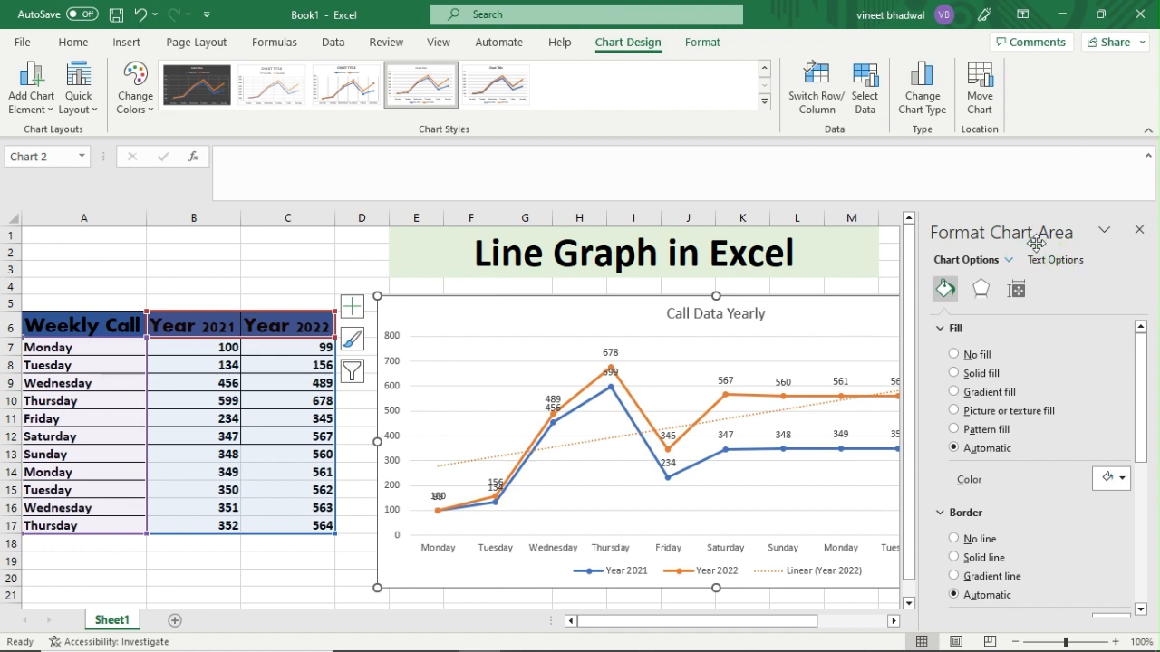
pyautogui.click(984, 289)
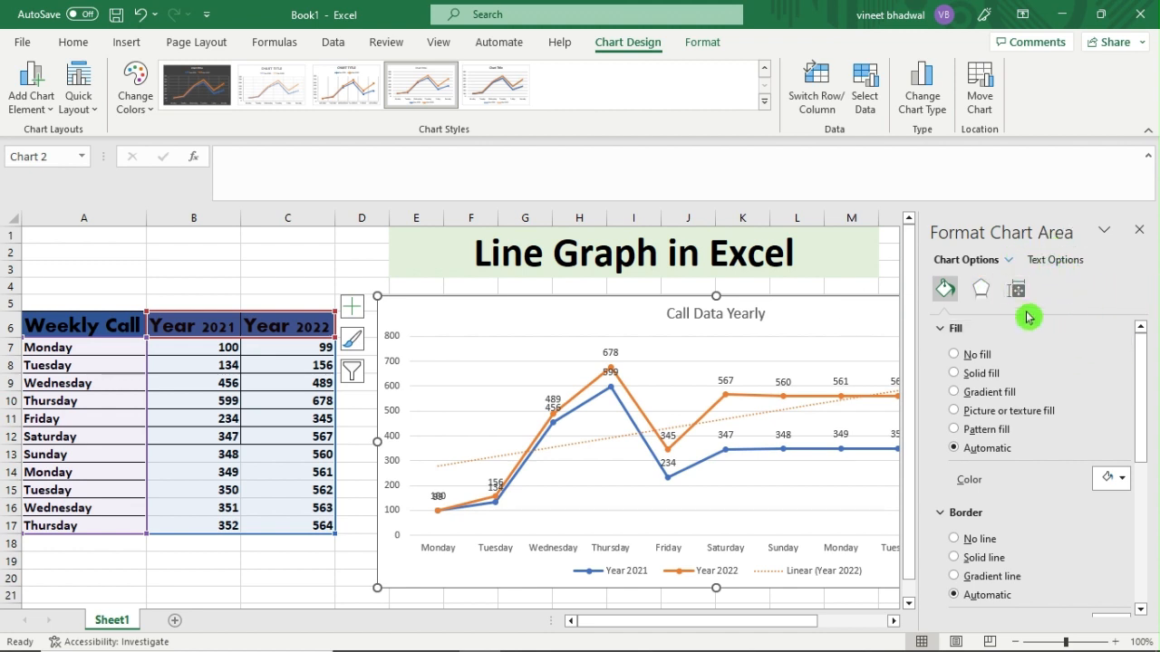
pyautogui.click(982, 290)
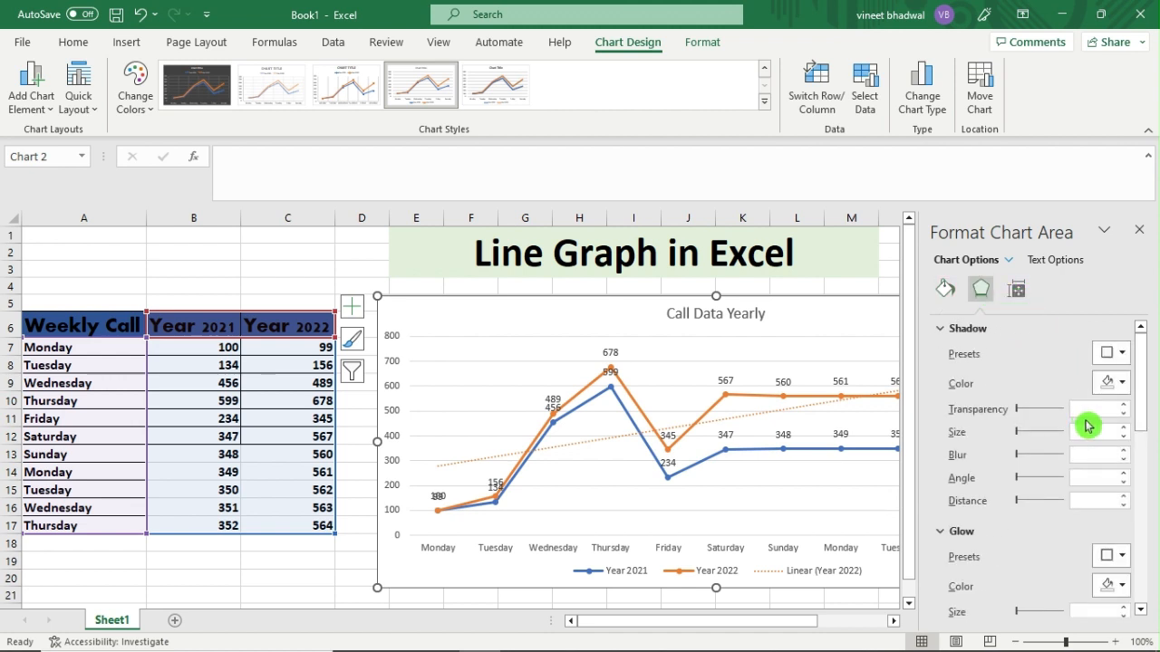
pyautogui.click(1121, 354)
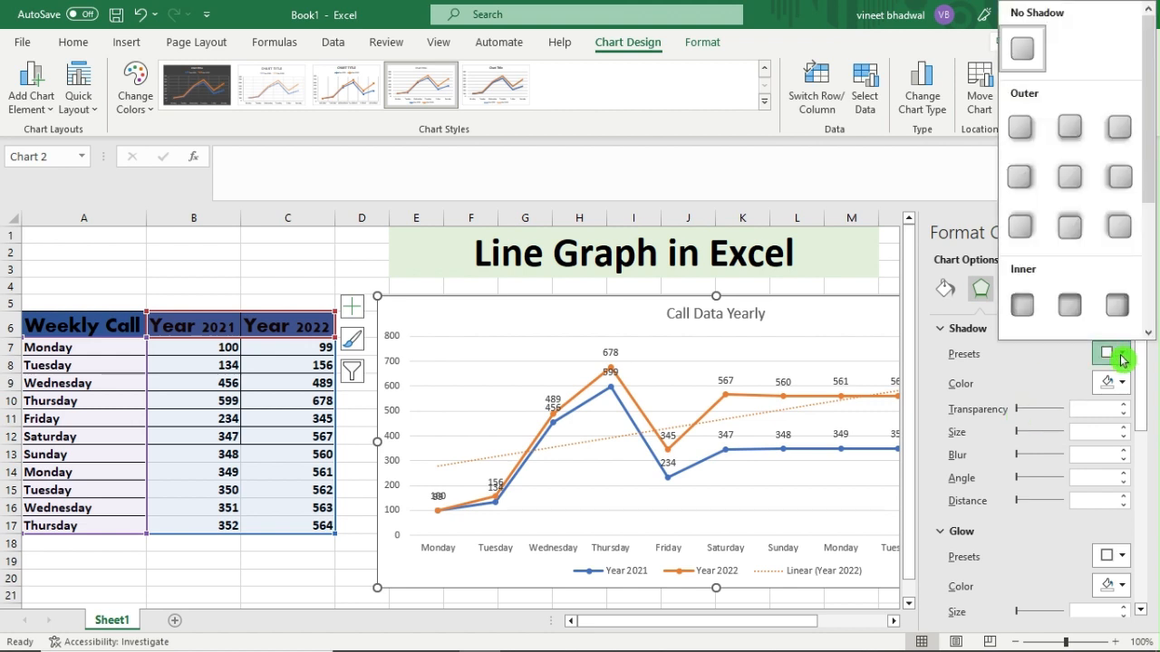
pyautogui.click(1069, 226)
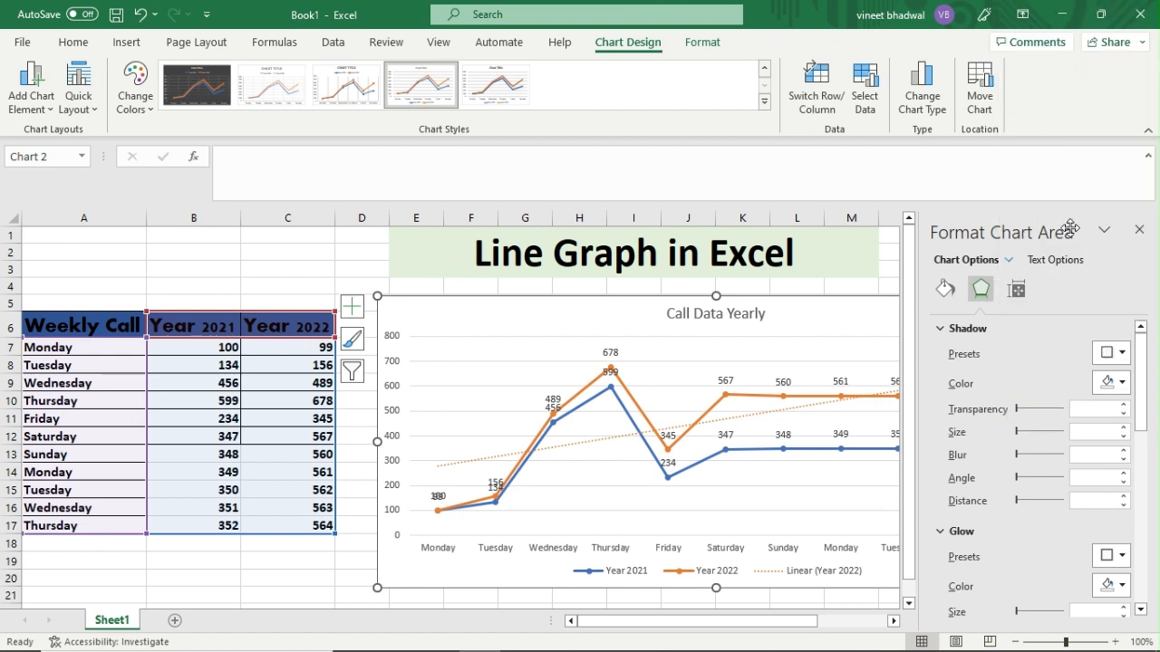
pyautogui.click(1125, 382)
pyautogui.click(1076, 473)
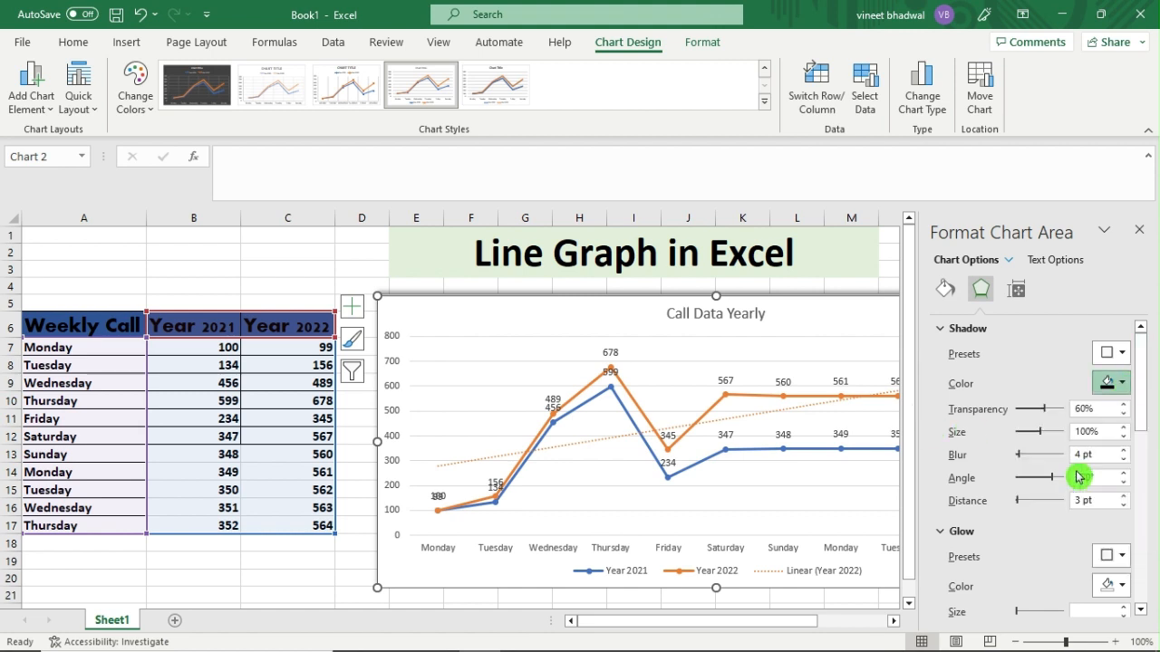
# Step: Move the chart over the data table, spanning columns A to J, and review its text, fill and border formatting options
pyautogui.moveTo(482, 322); pyautogui.dragTo(170, 293)
pyautogui.moveTo(585, 308); pyautogui.dragTo(567, 303)
pyautogui.click(1018, 291)
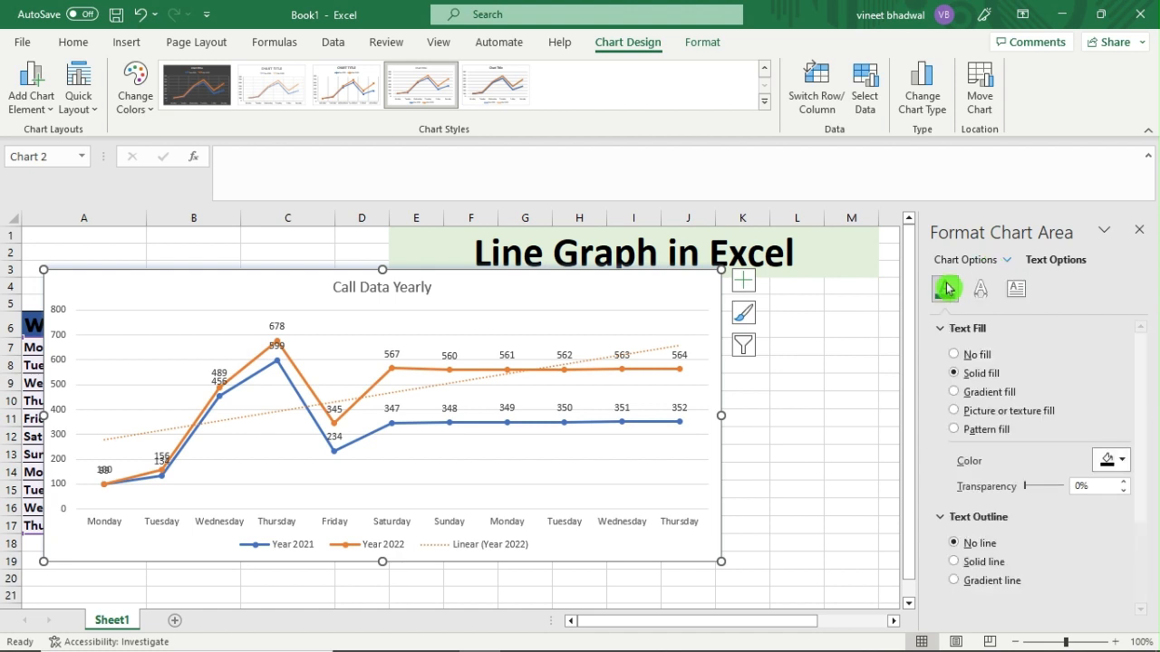
pyautogui.click(992, 264)
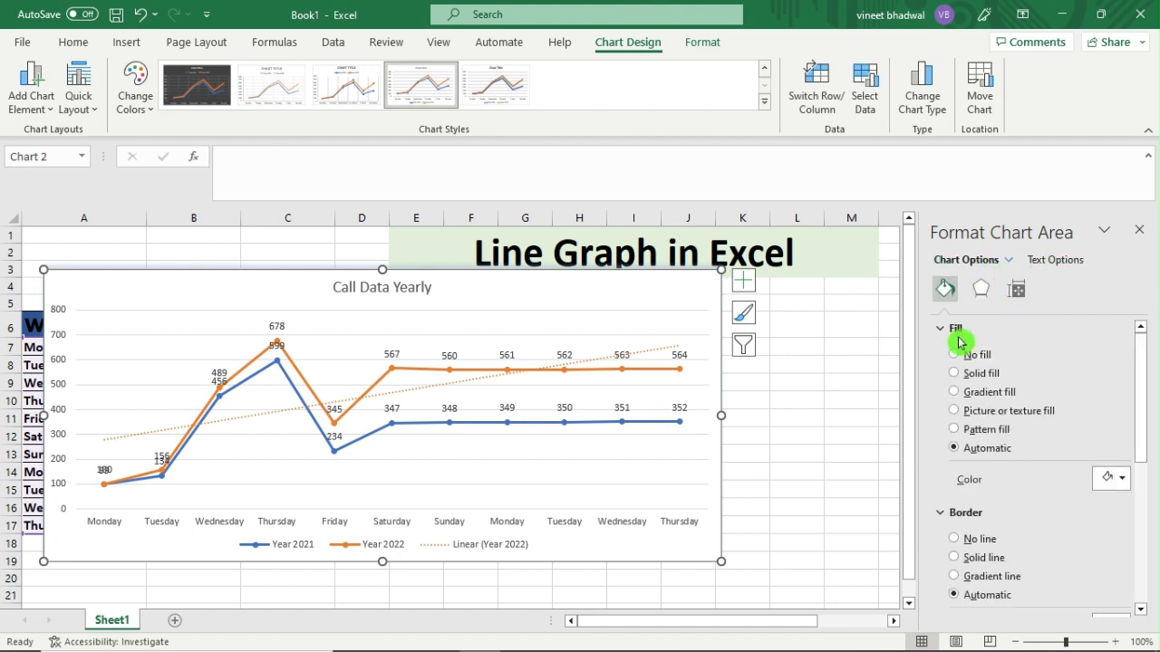
pyautogui.click(948, 336)
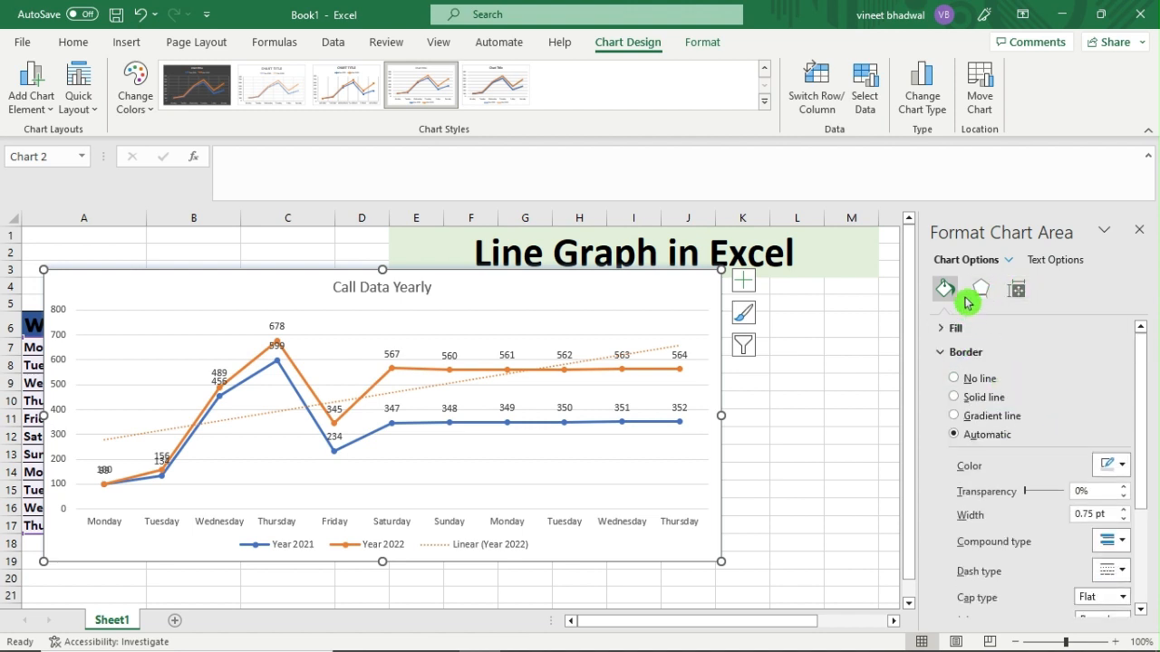
# Step: Change the marker of the Year 2022 line's last Thursday point to the built-in X type with size 9
pyautogui.click(658, 375)
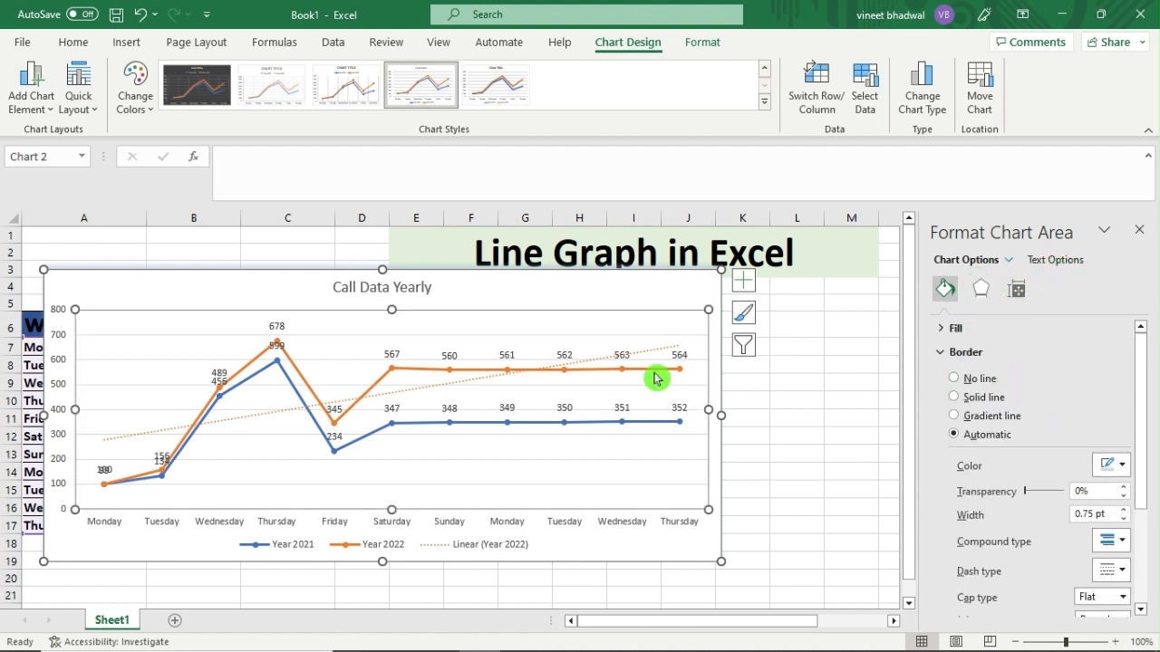
pyautogui.click(652, 372)
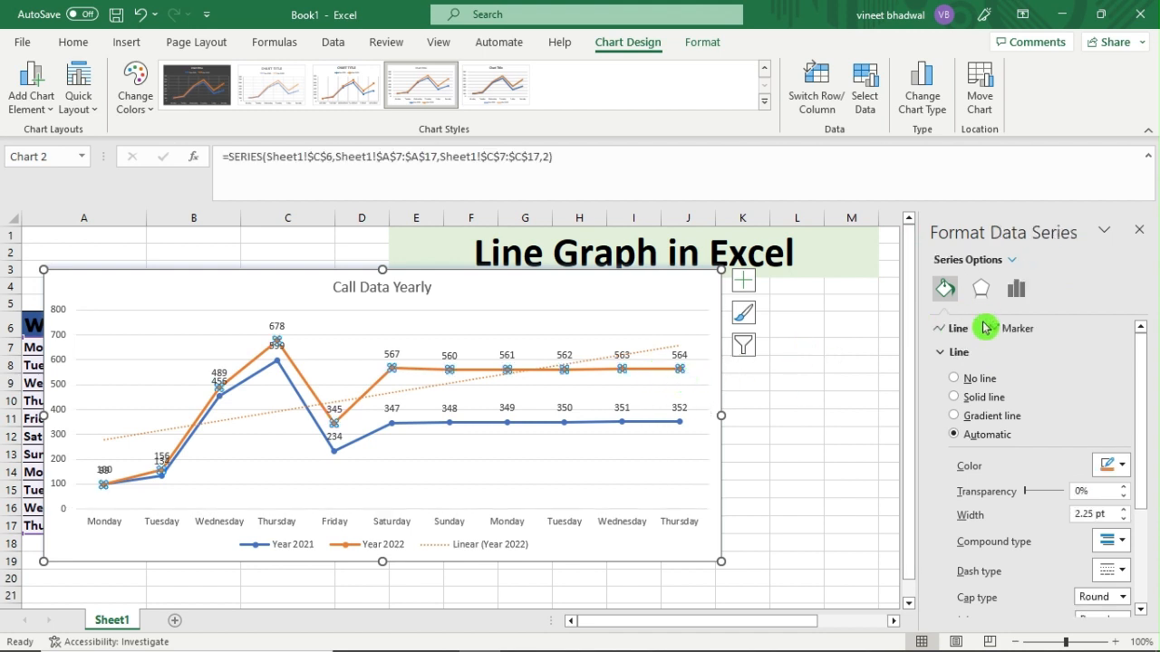
pyautogui.click(644, 375)
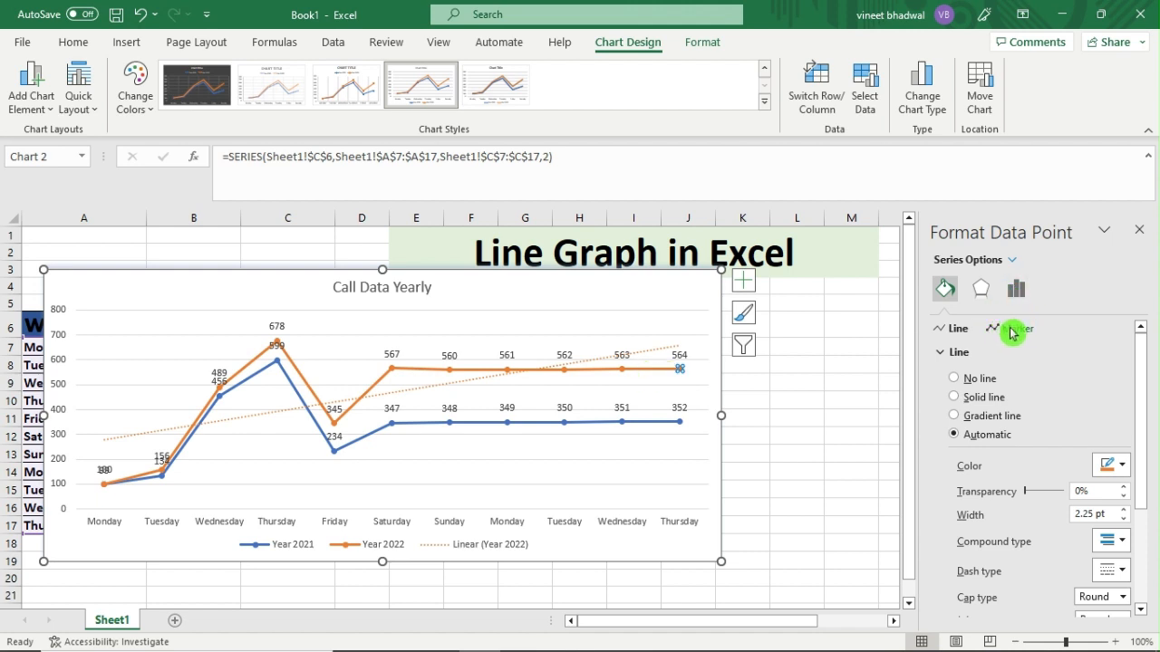
pyautogui.click(1060, 331)
pyautogui.click(944, 353)
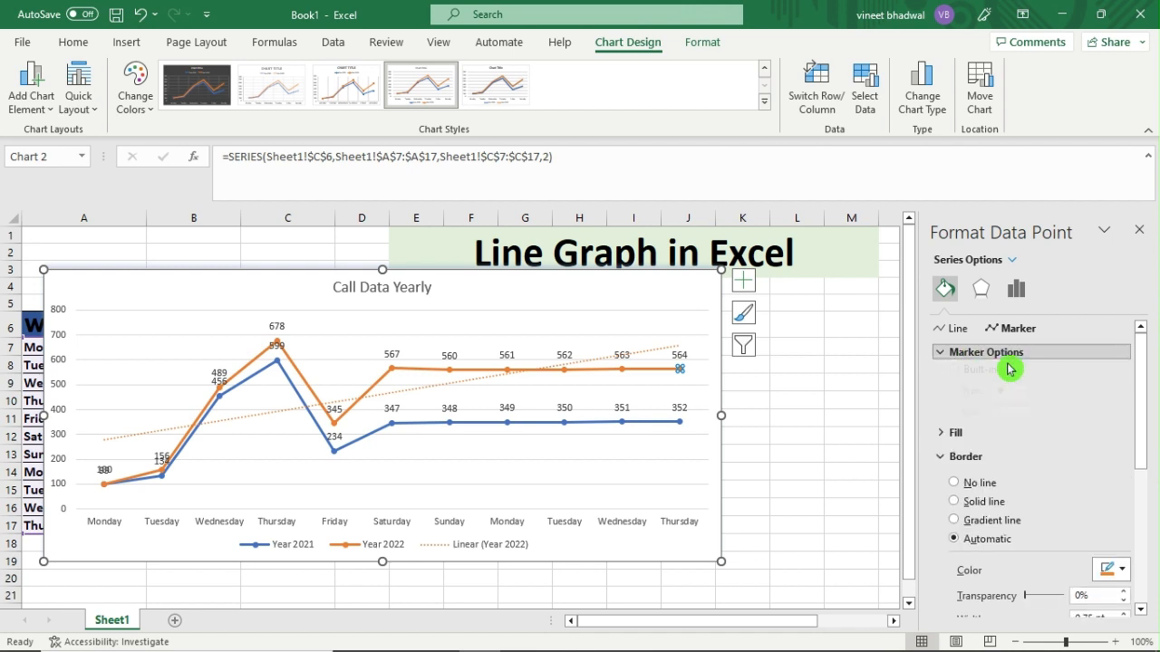
pyautogui.click(956, 416)
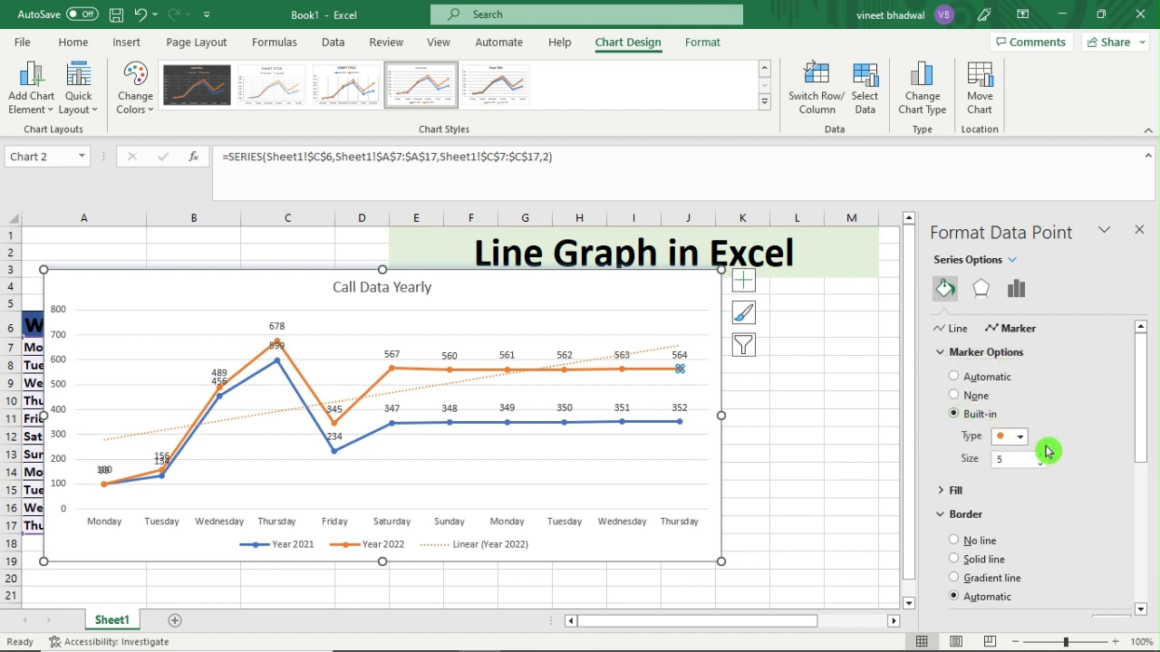
pyautogui.click(1020, 437)
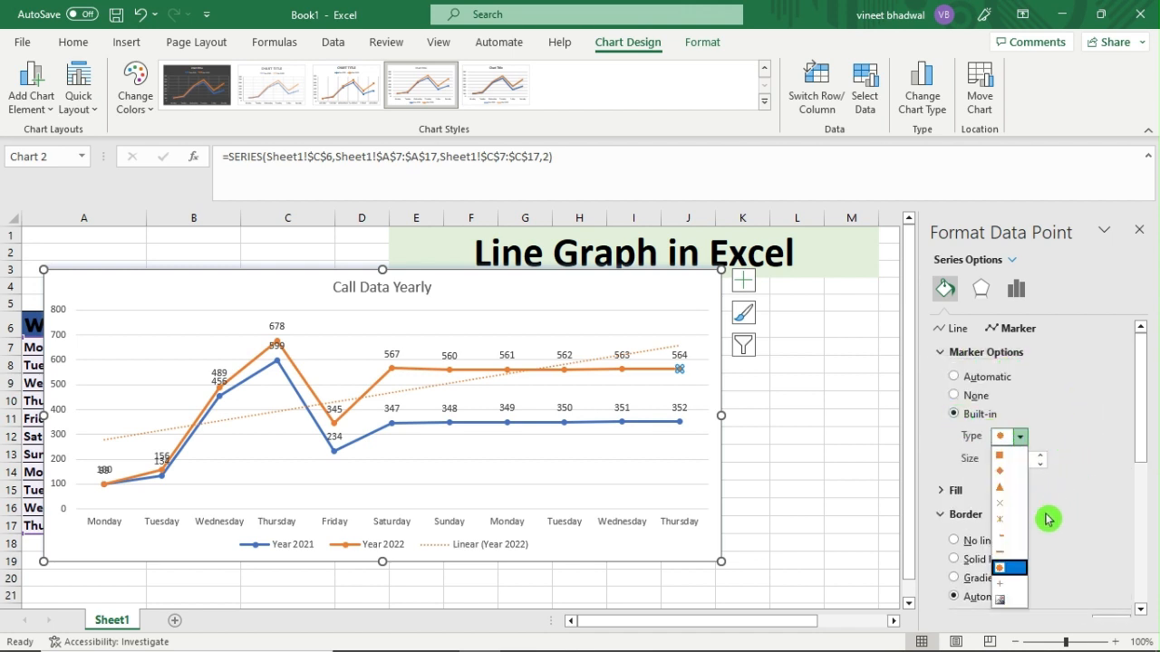
pyautogui.click(1001, 504)
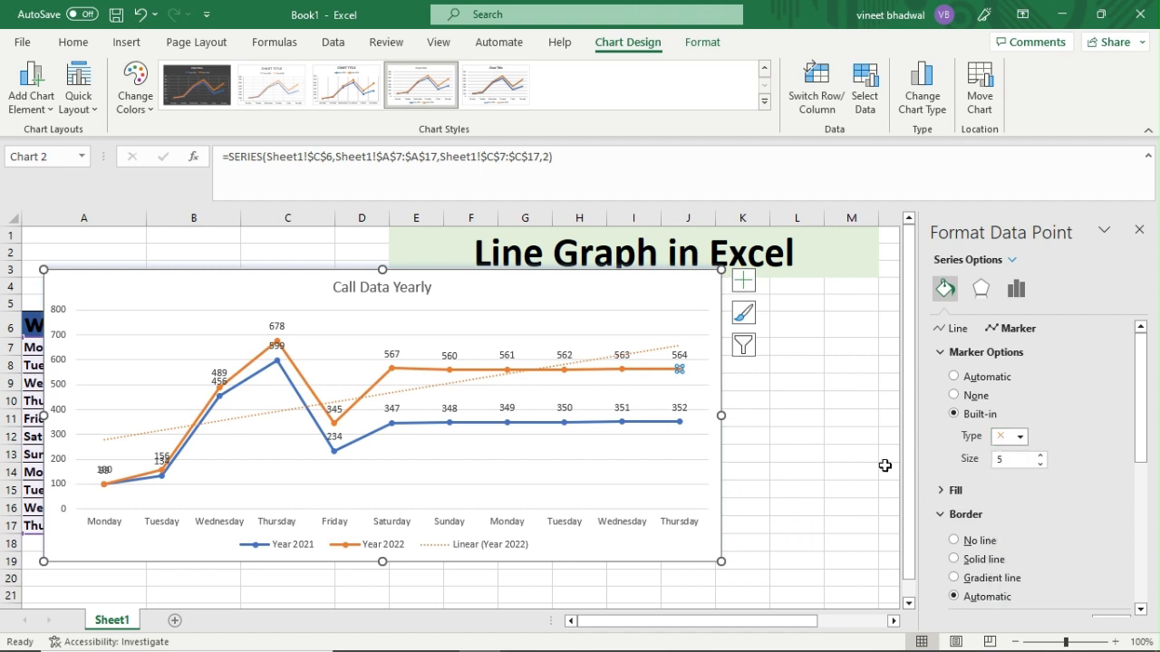
pyautogui.click(1040, 455)
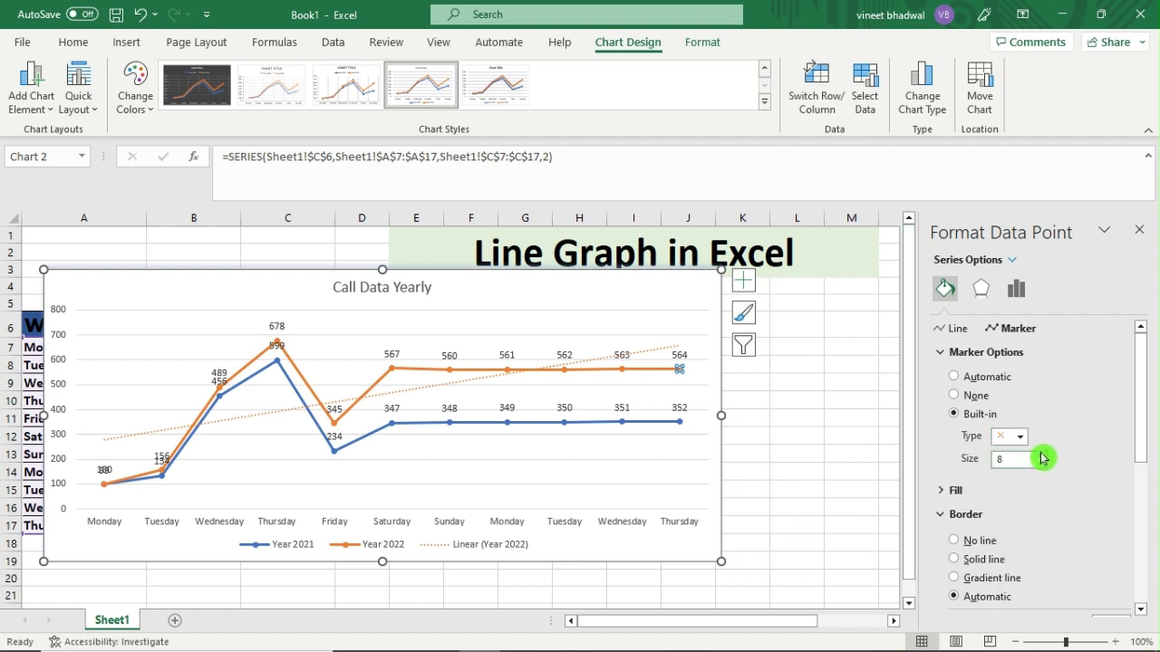
pyautogui.click(1040, 455)
pyautogui.click(790, 435)
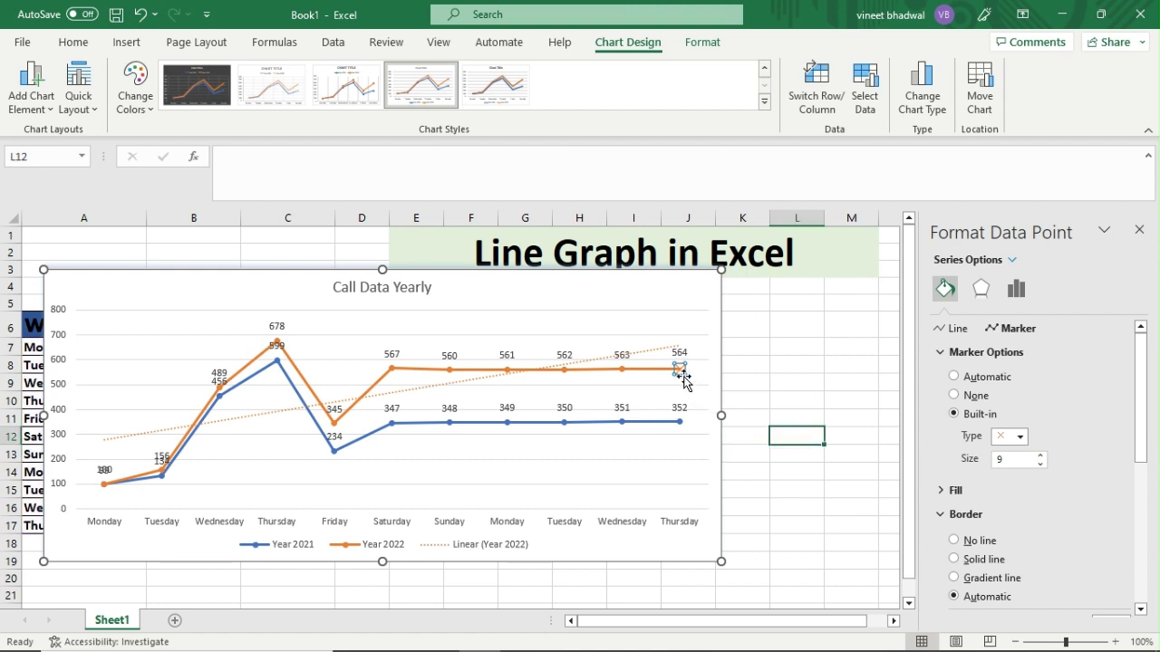
# Step: Select the whole Year 2022 line and view its series and effects formatting options
pyautogui.click(650, 372)
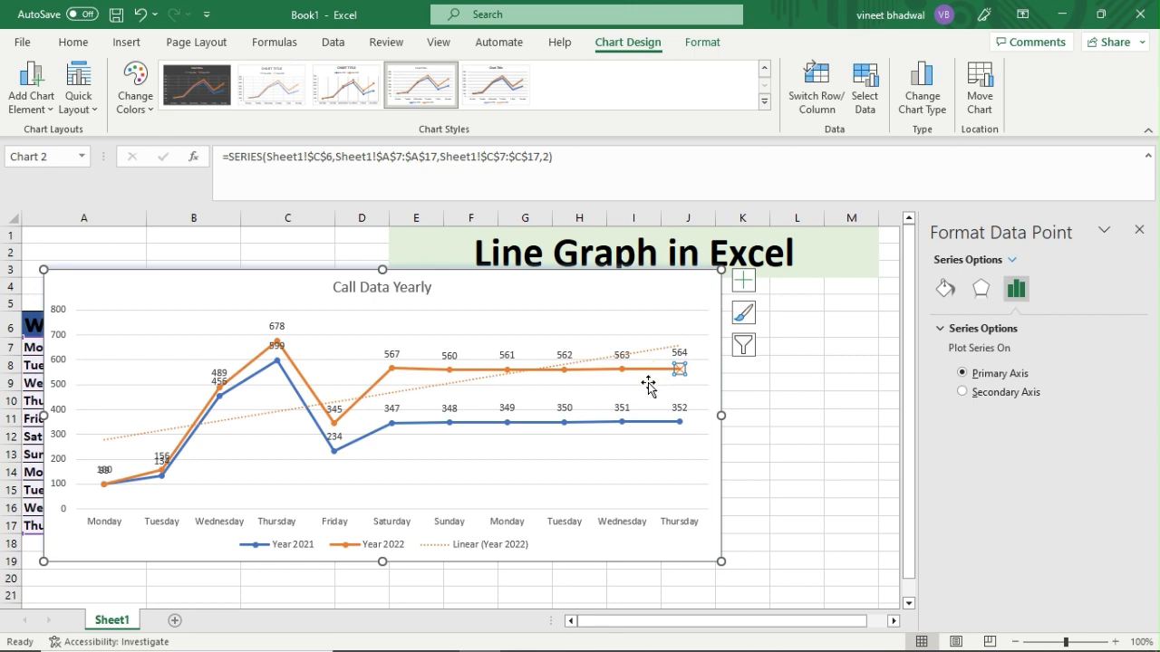
pyautogui.click(603, 383)
pyautogui.click(598, 370)
pyautogui.click(763, 418)
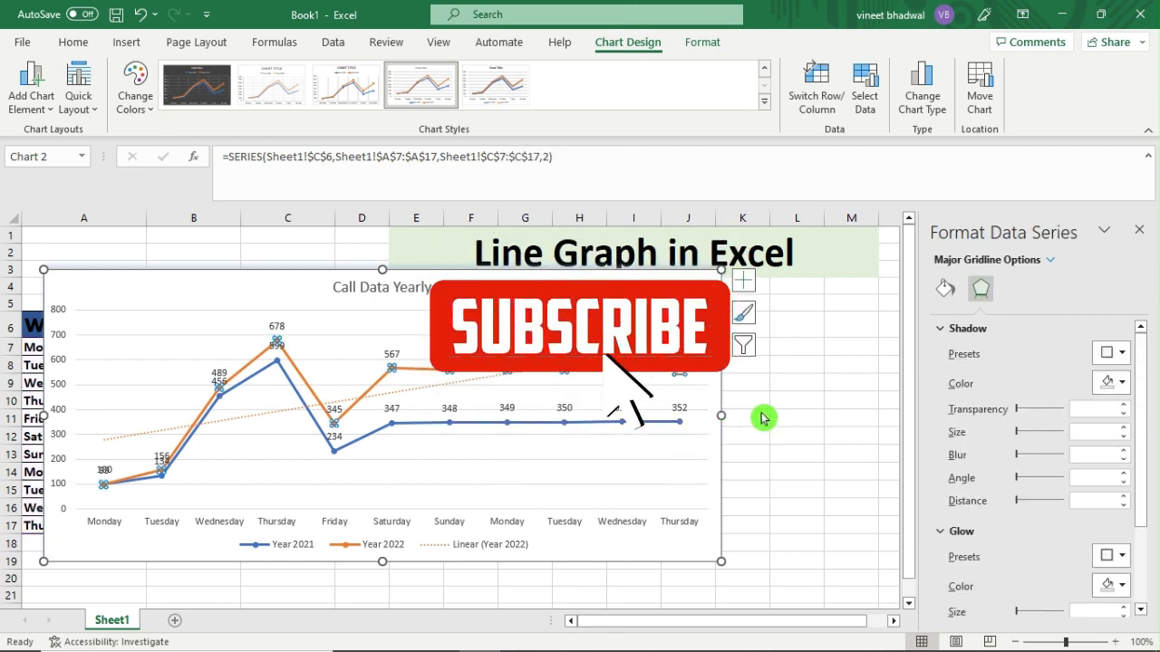
pyautogui.click(305, 385)
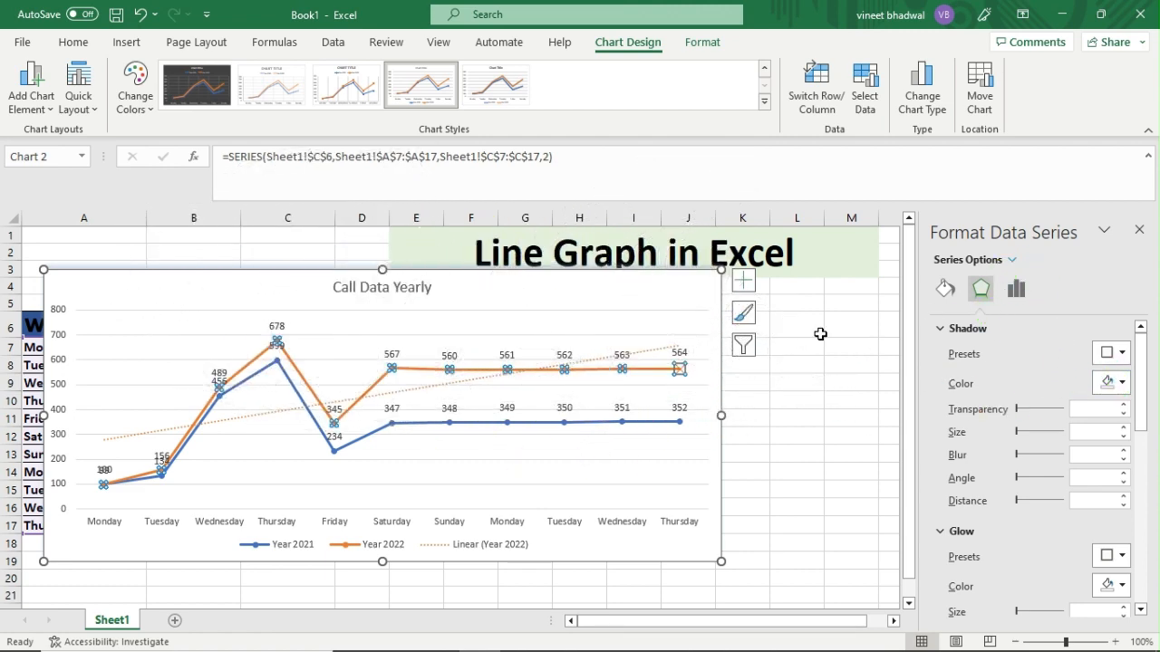
# Step: Reselect the whole Year 2022 line and review its shadow, glow, soft edges and 3-D format options
pyautogui.click(622, 370)
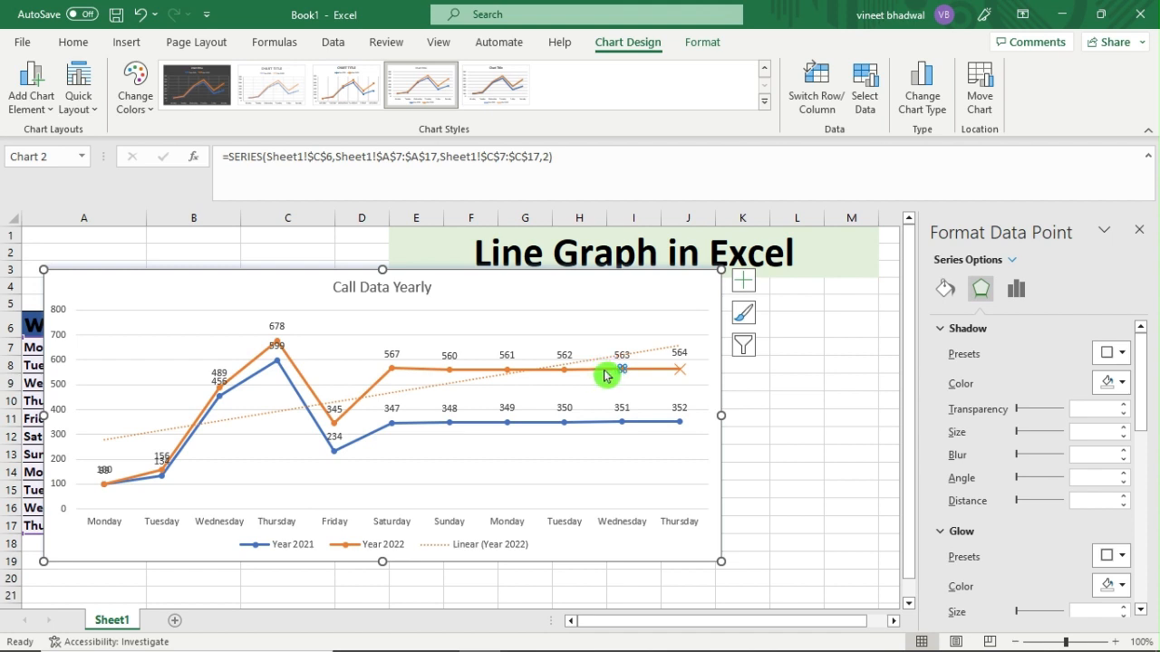
pyautogui.press('Right')
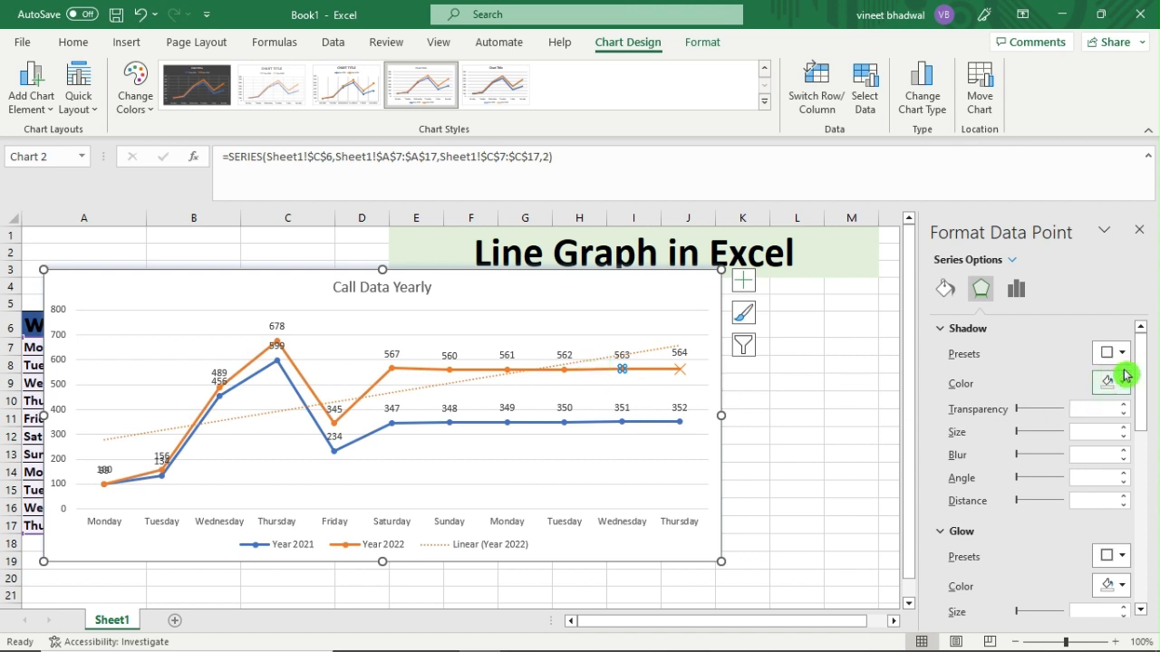
pyautogui.click(529, 371)
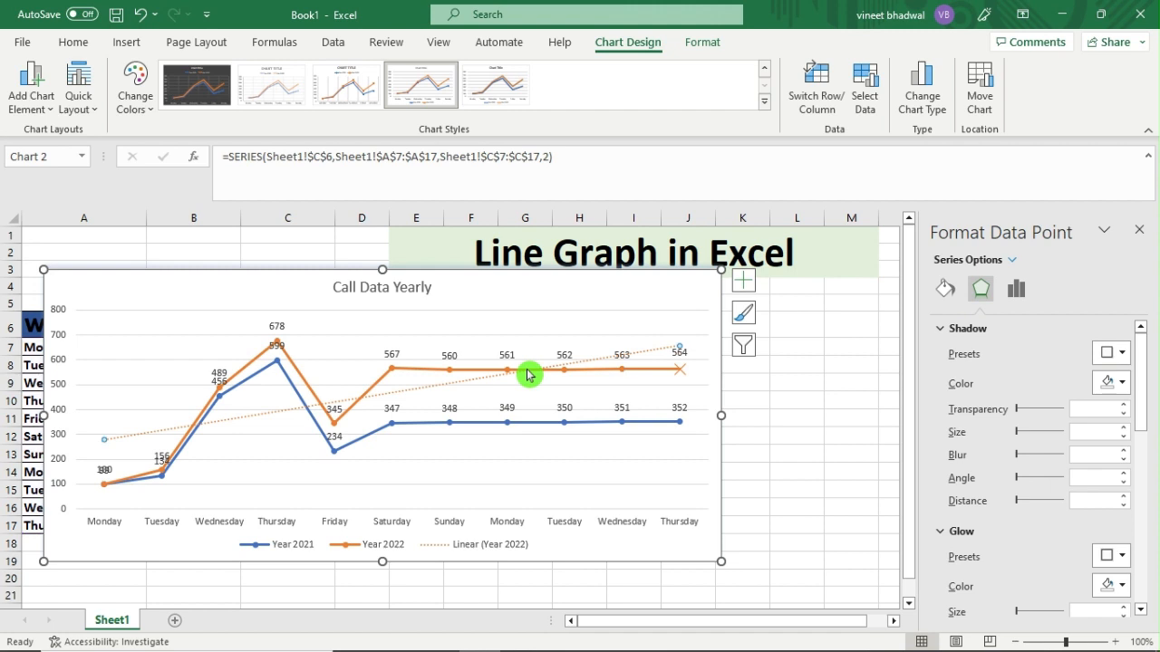
pyautogui.click(699, 372)
pyautogui.click(654, 370)
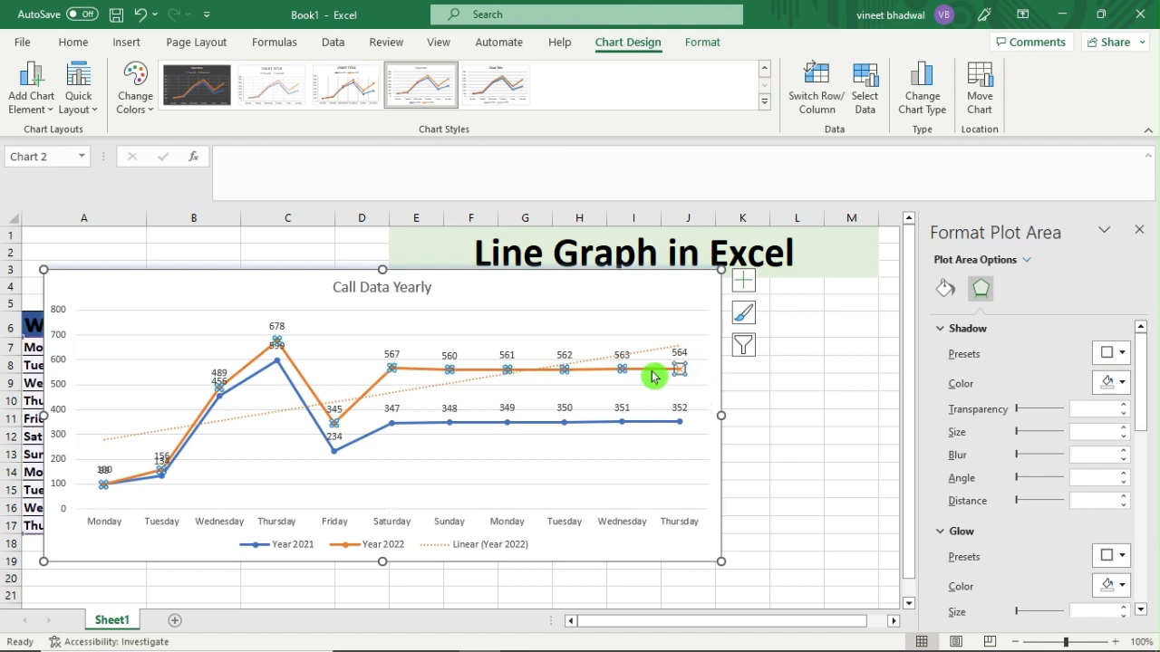
pyautogui.click(1120, 356)
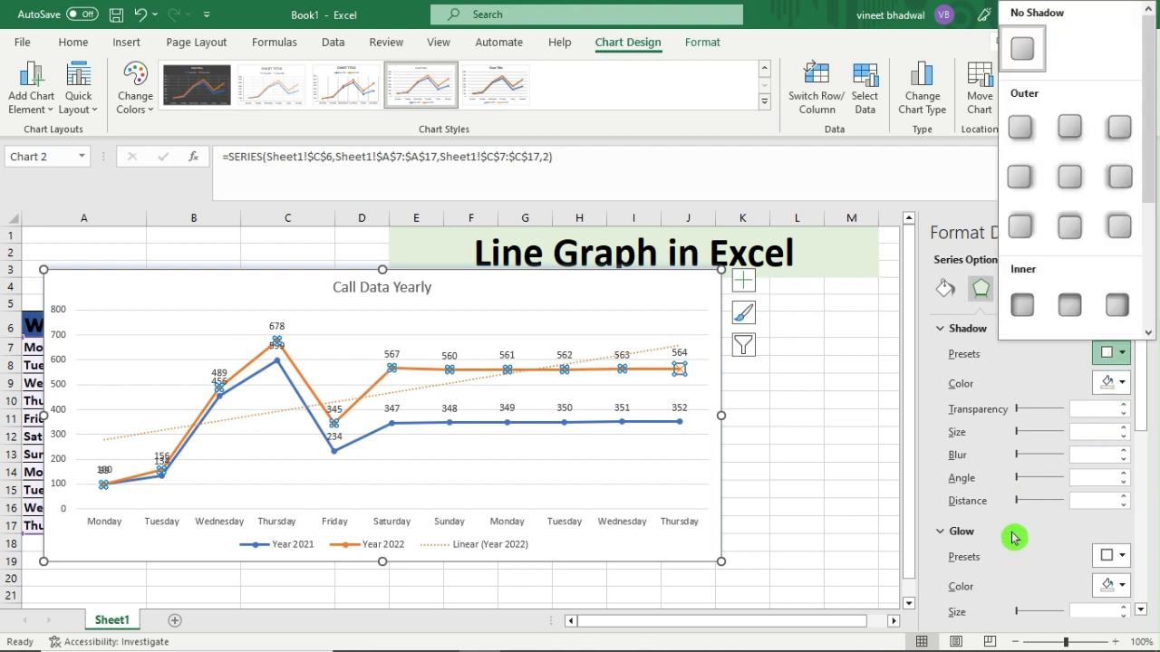
pyautogui.scroll(-3, 1009, 535)
pyautogui.scroll(-2, 997, 580)
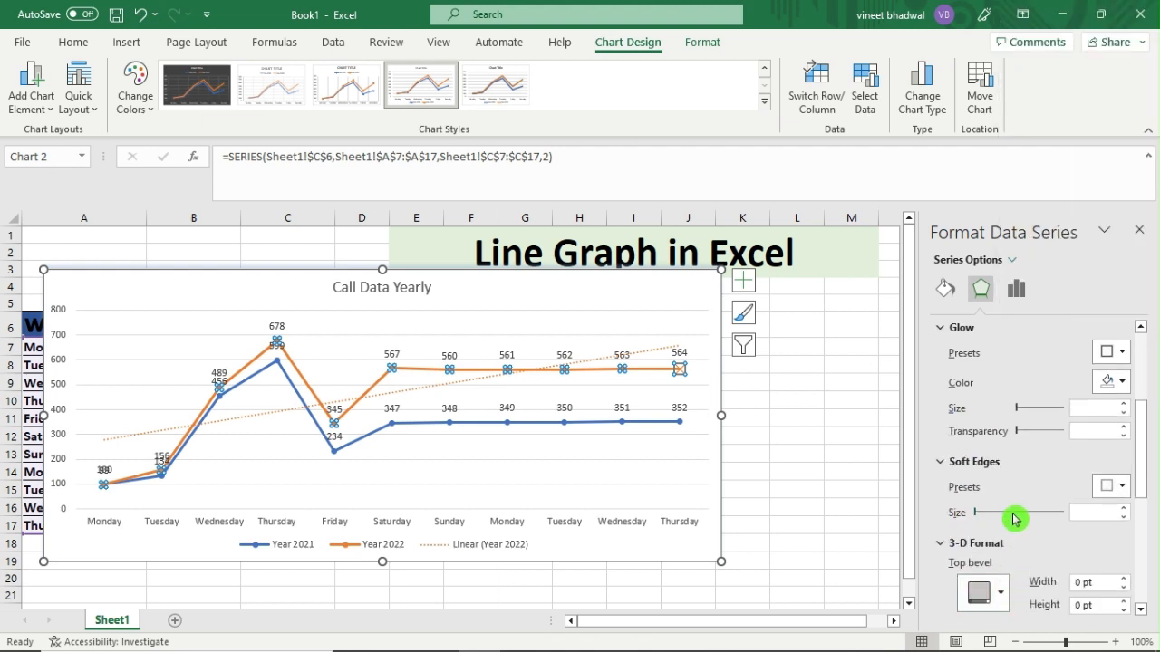
pyautogui.click(1126, 487)
pyautogui.scroll(-3, 1045, 510)
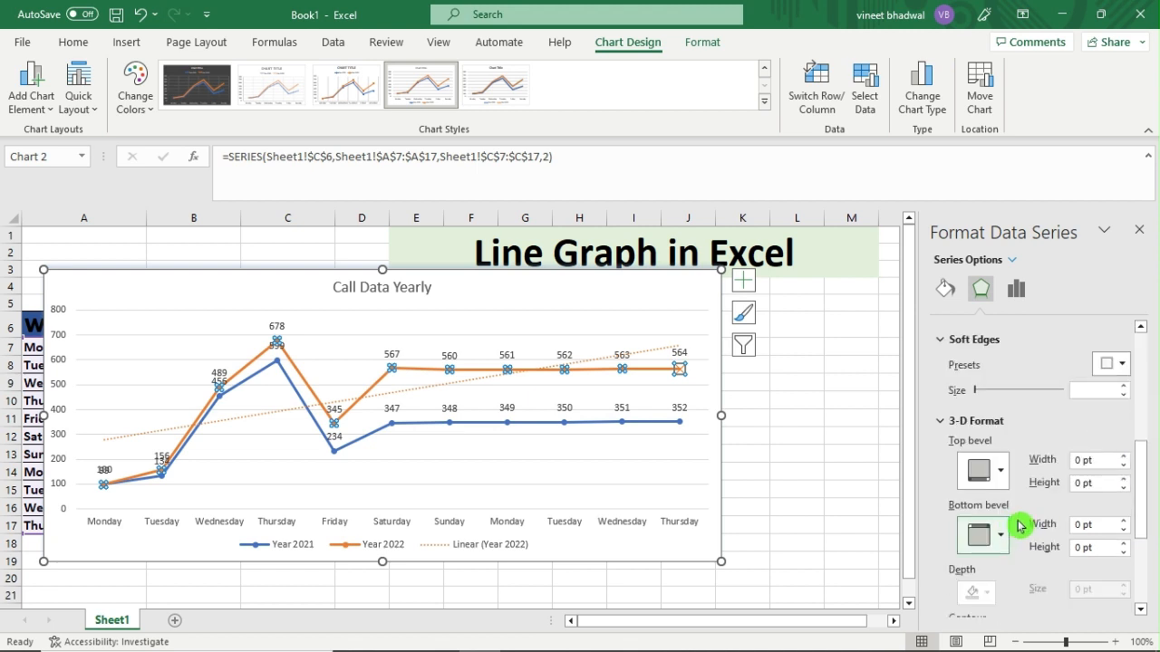
pyautogui.scroll(-3, 1025, 529)
pyautogui.scroll(10, 1027, 517)
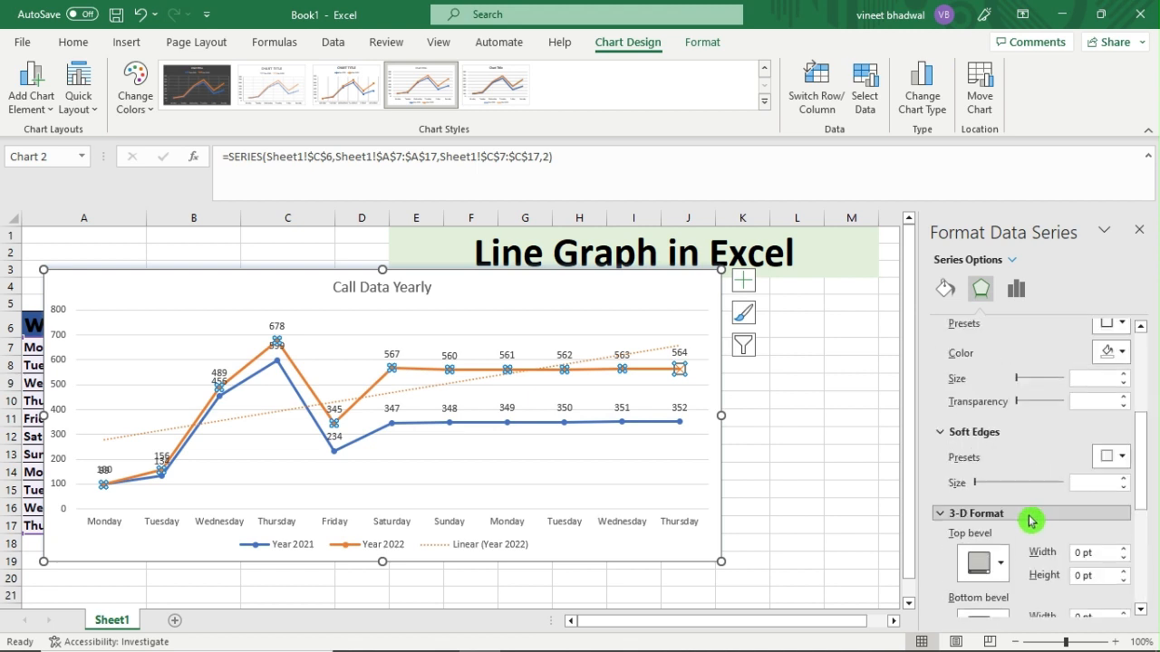
# Step: Change all markers of the Year 2022 line to the built-in X type with size 9
pyautogui.click(945, 288)
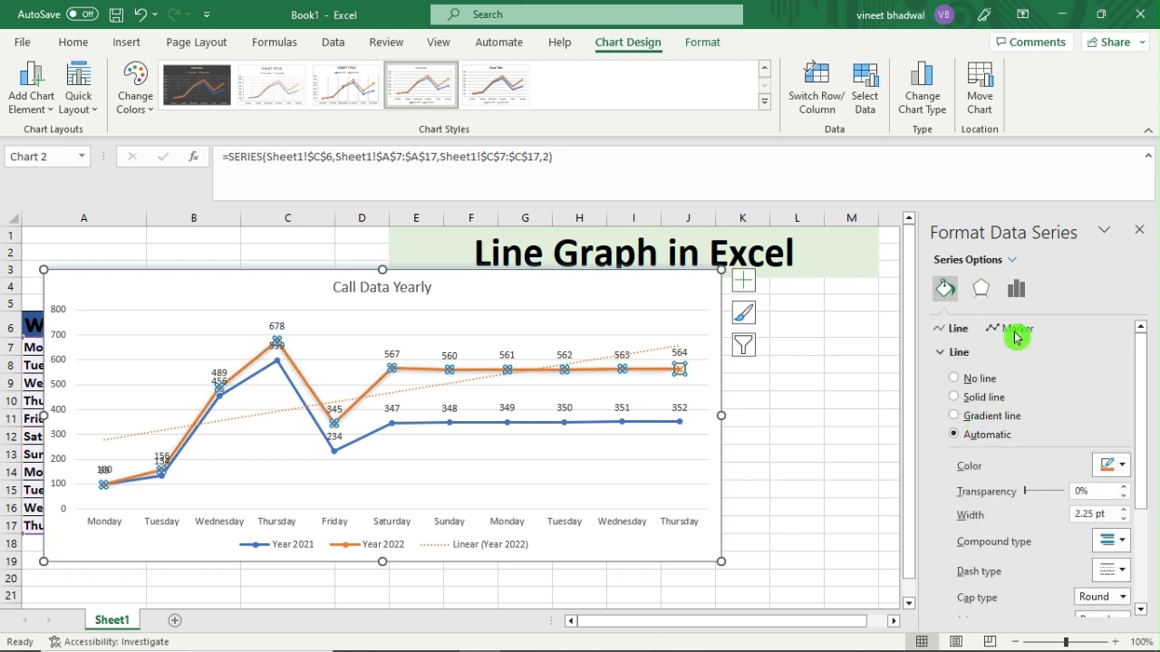
pyautogui.click(1018, 329)
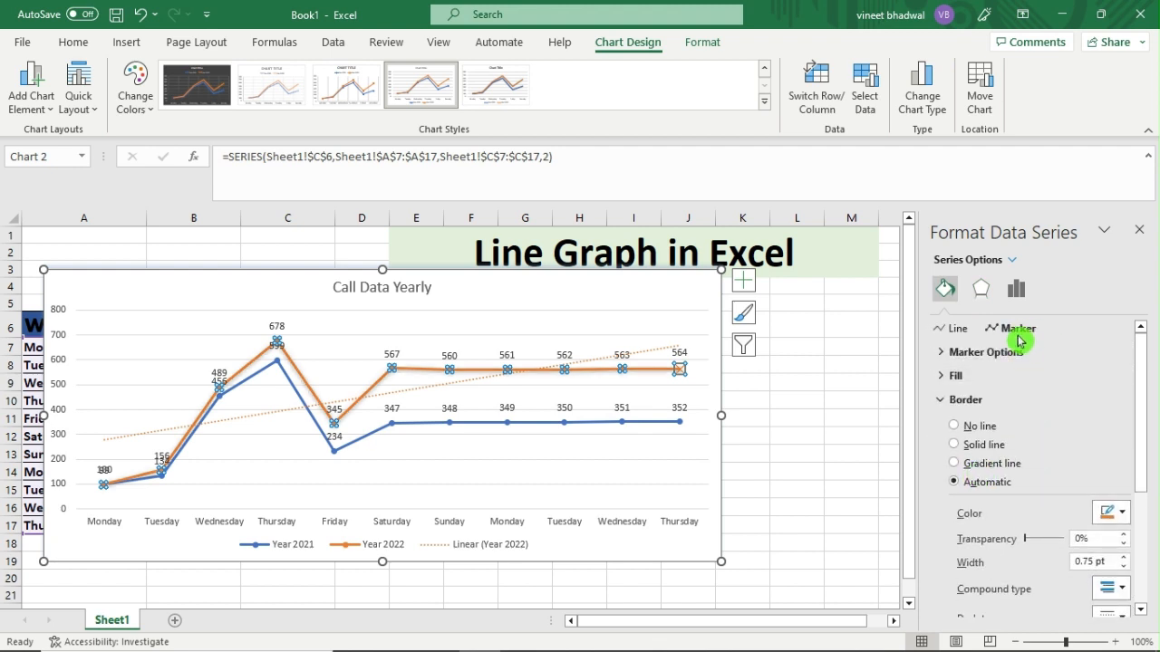
pyautogui.click(942, 352)
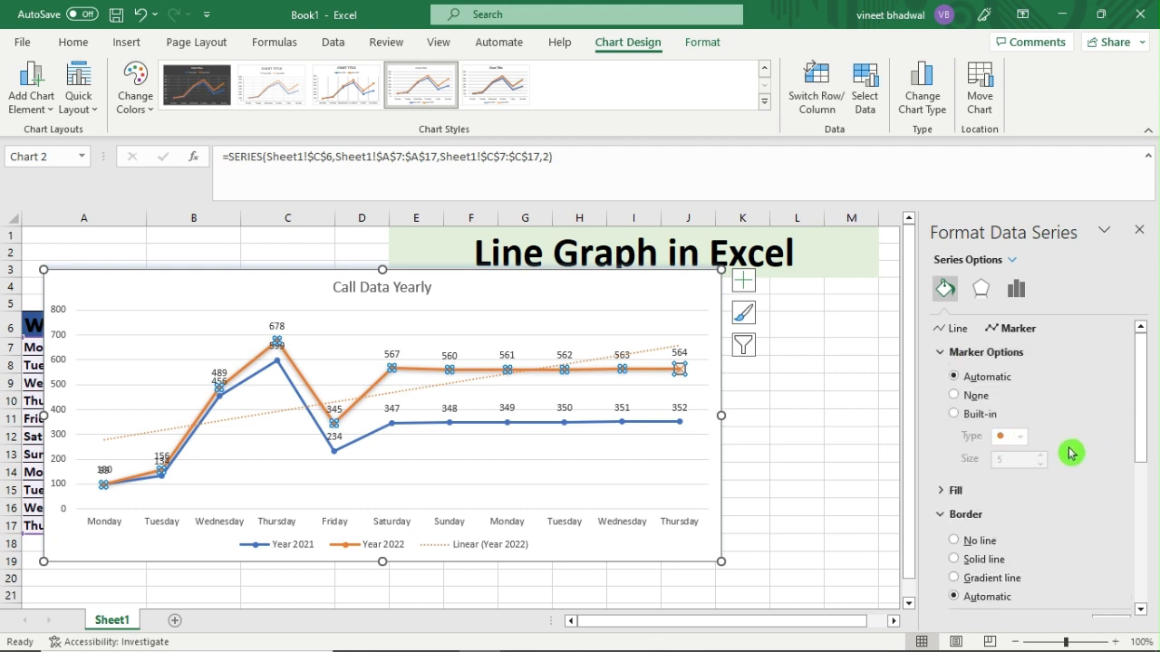
pyautogui.click(957, 416)
pyautogui.click(1021, 437)
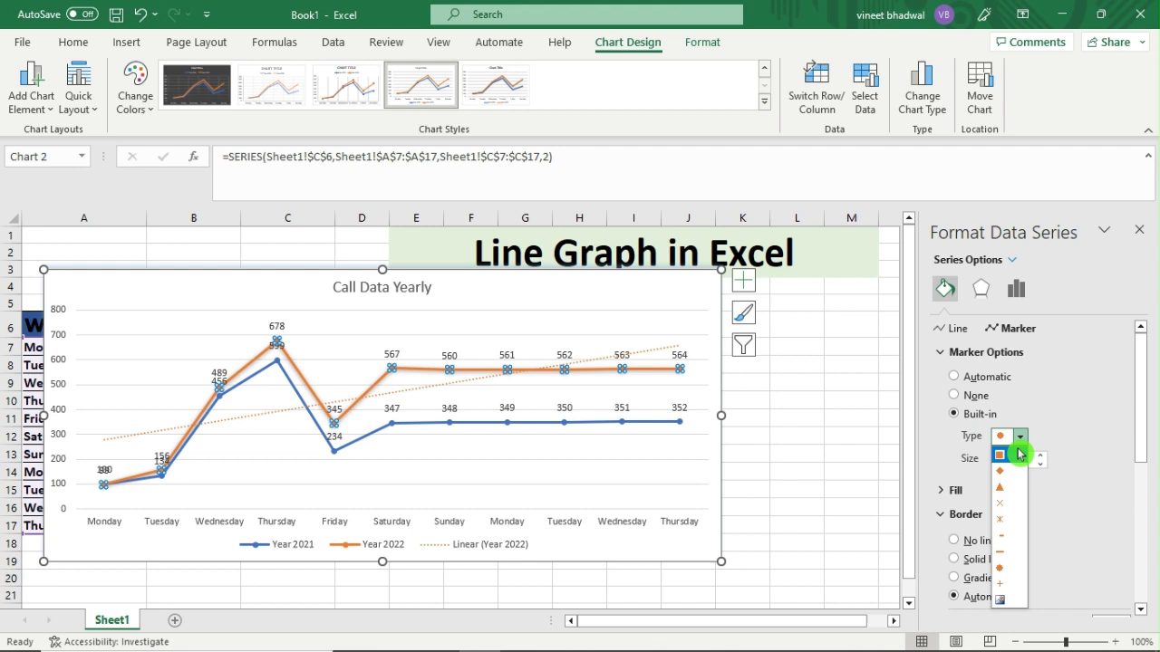
pyautogui.click(1005, 510)
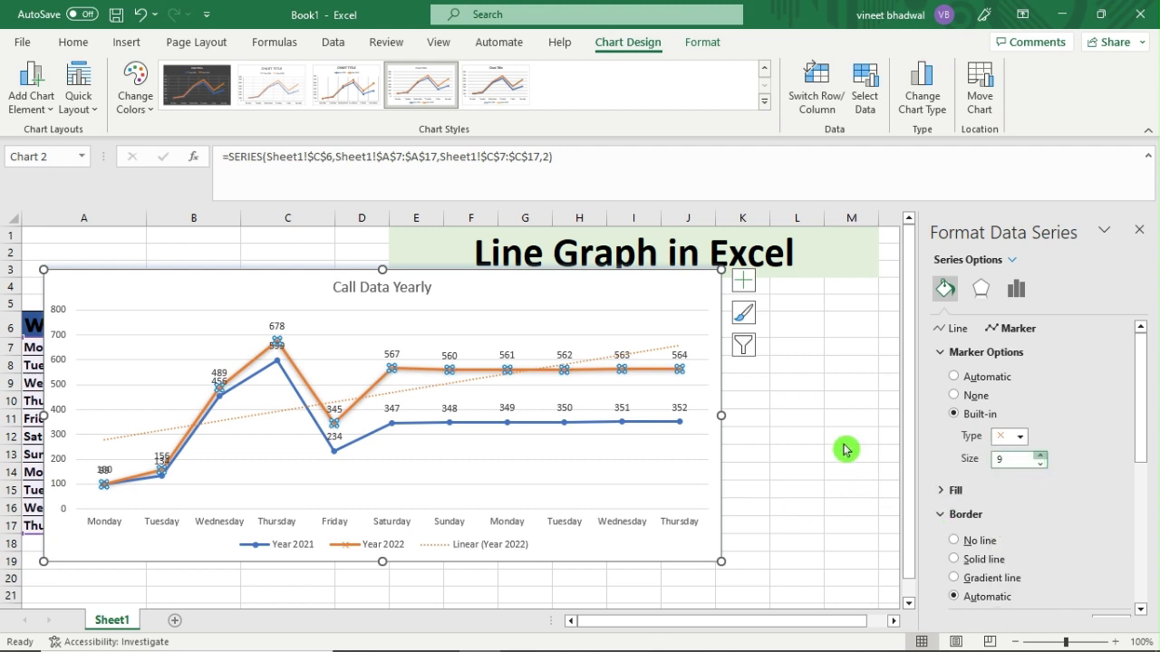
pyautogui.click(810, 433)
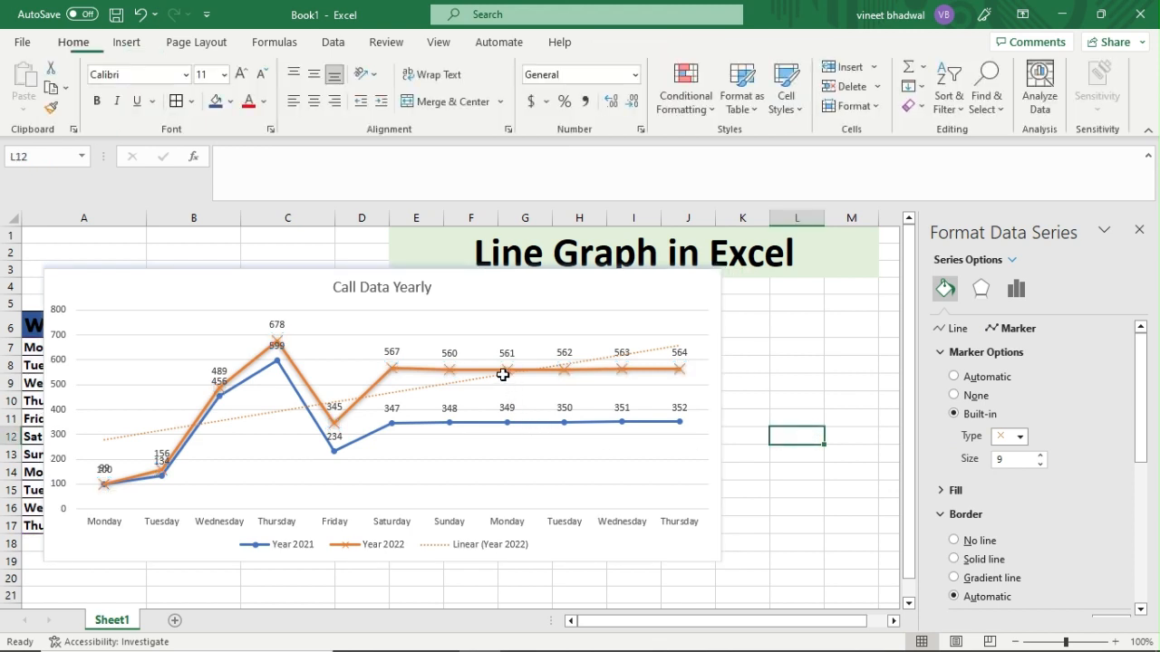
pyautogui.click(328, 384)
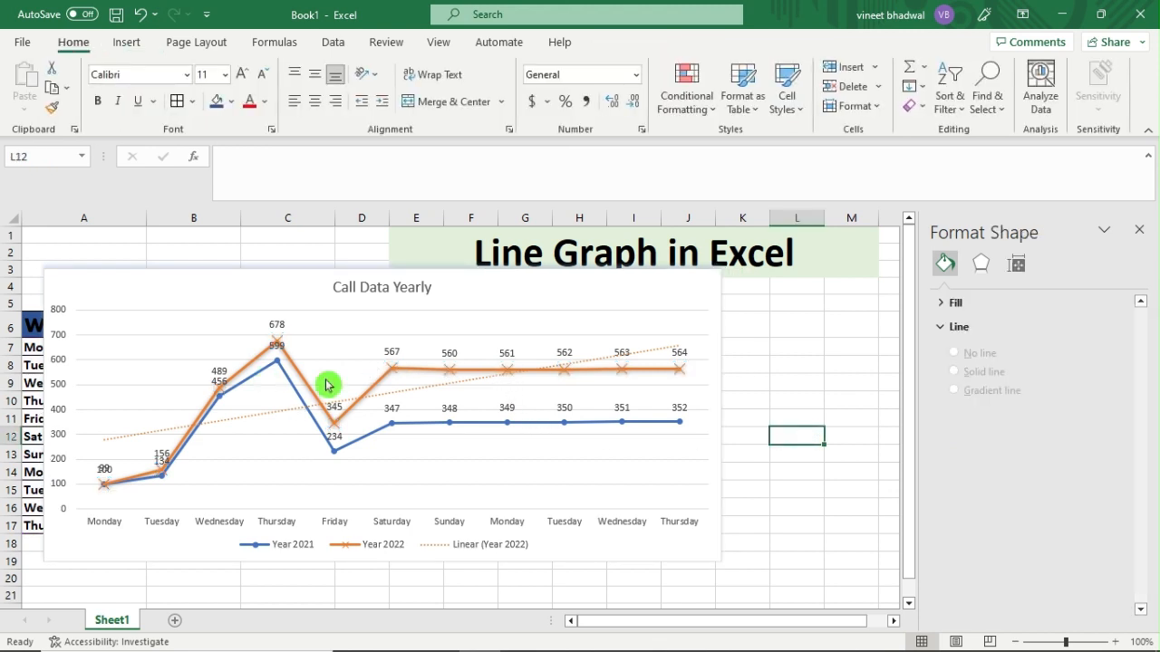
pyautogui.click(814, 380)
# Step: Change all markers of the Year 2021 line to the built-in diamond type with size 9
pyautogui.click(653, 424)
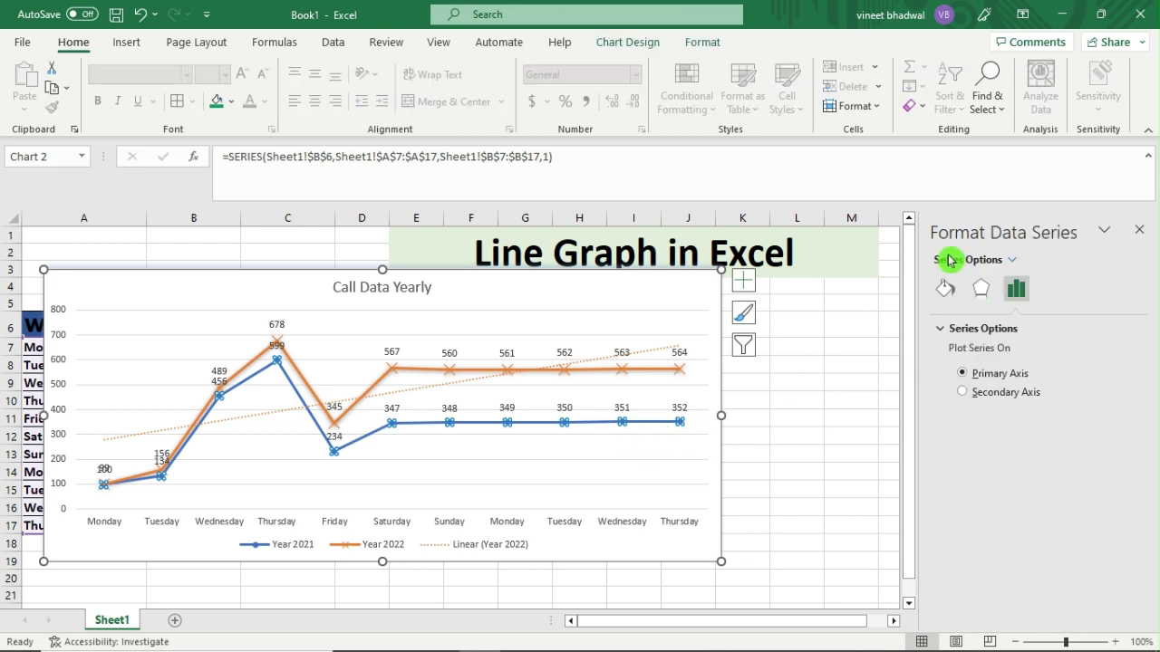
pyautogui.click(947, 289)
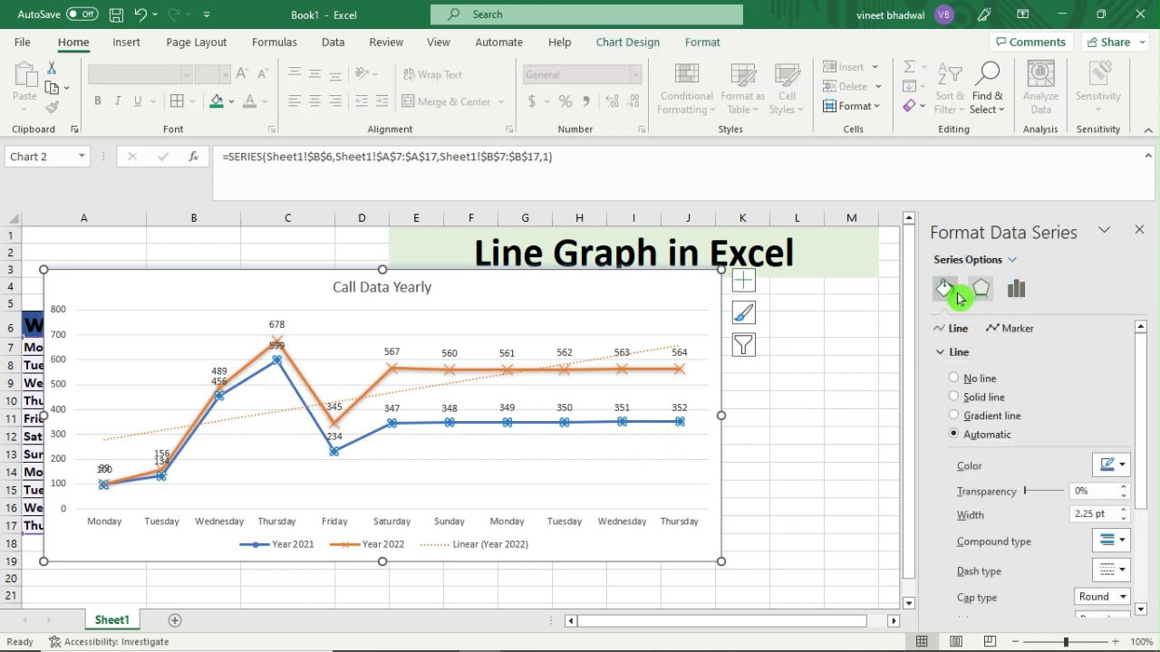
pyautogui.click(1018, 330)
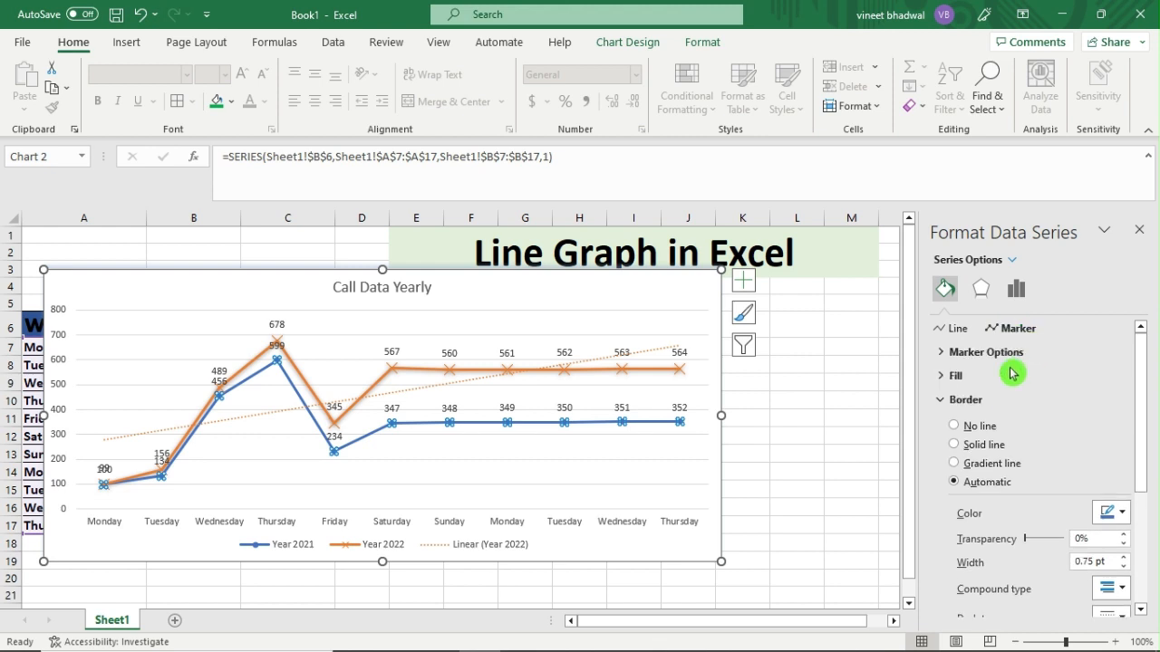
pyautogui.click(944, 353)
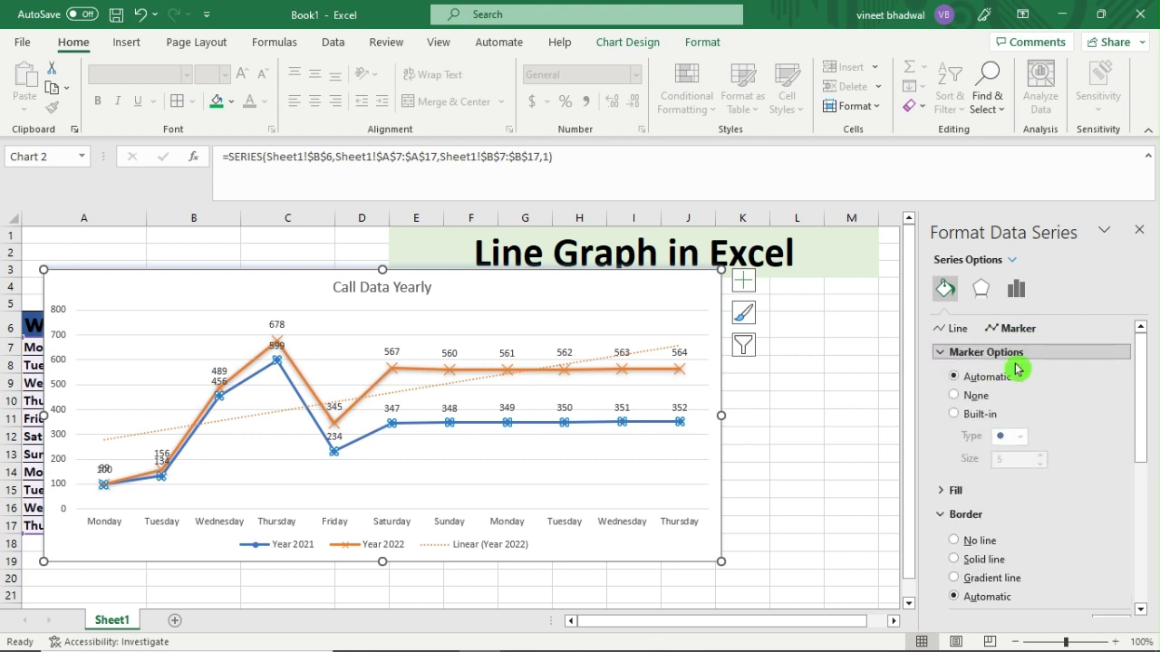
pyautogui.click(956, 414)
pyautogui.click(1020, 436)
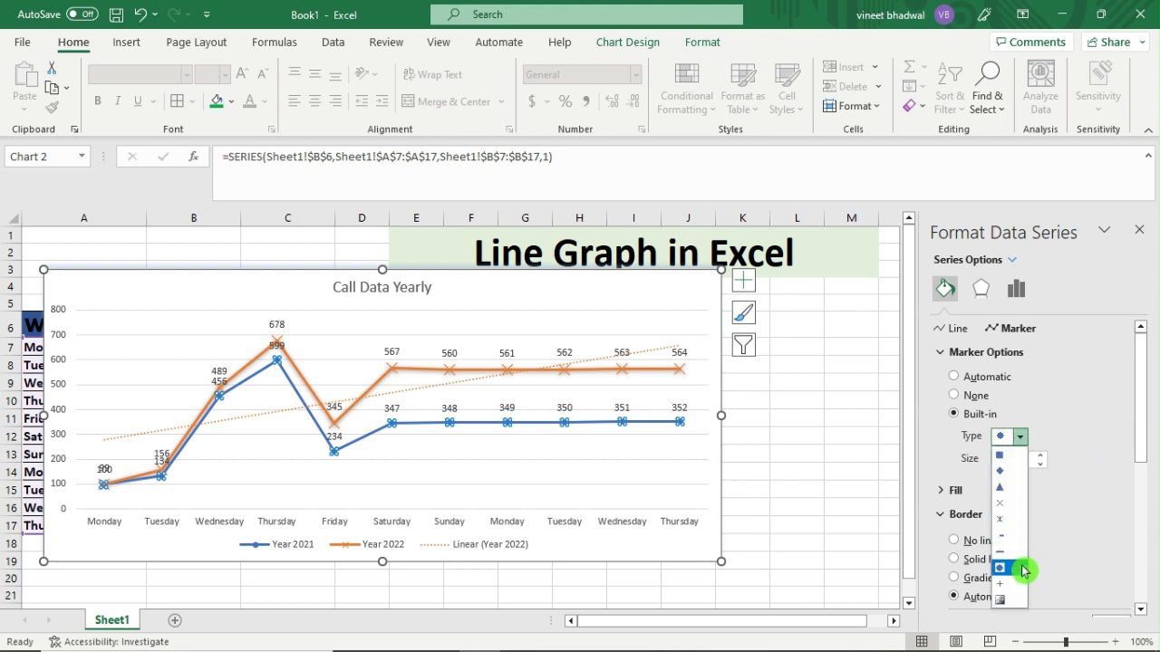
pyautogui.click(1001, 472)
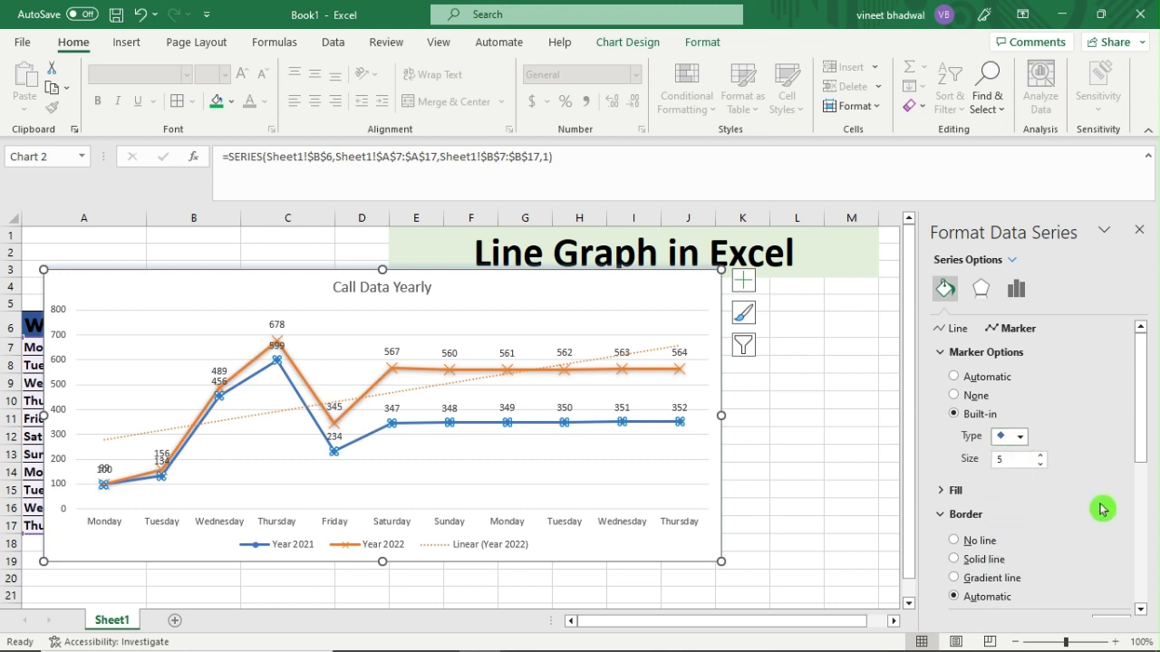
pyautogui.click(1041, 457)
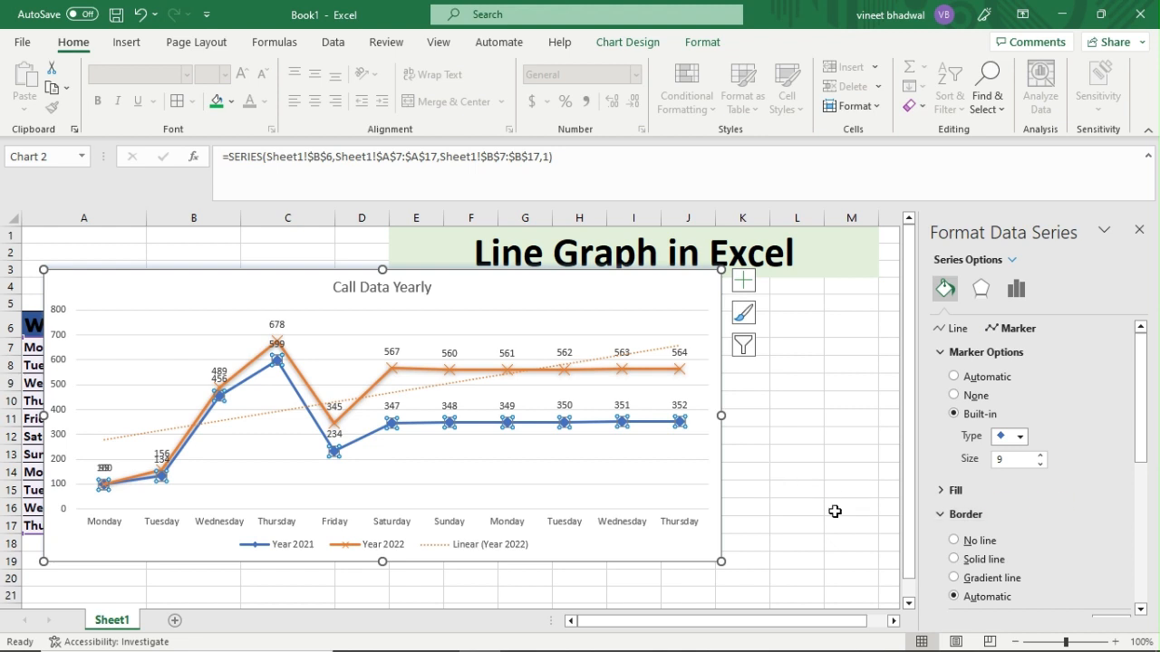
# Step: Recolor the Year 2021 line with the darkest green theme color
pyautogui.click(959, 330)
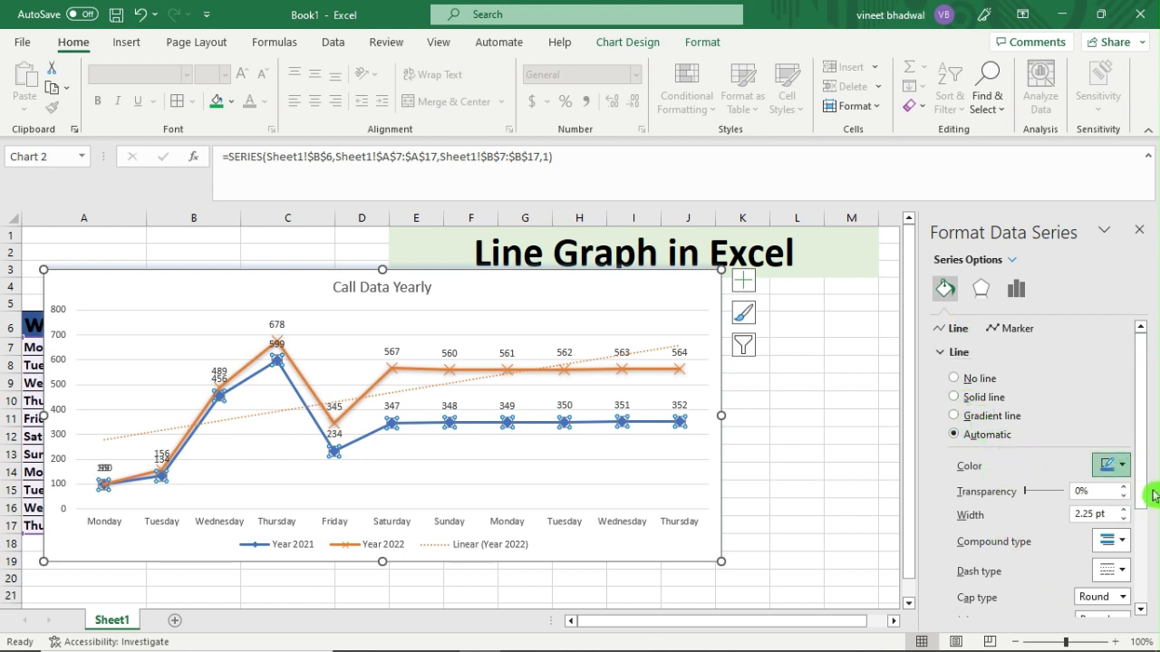
pyautogui.click(1120, 470)
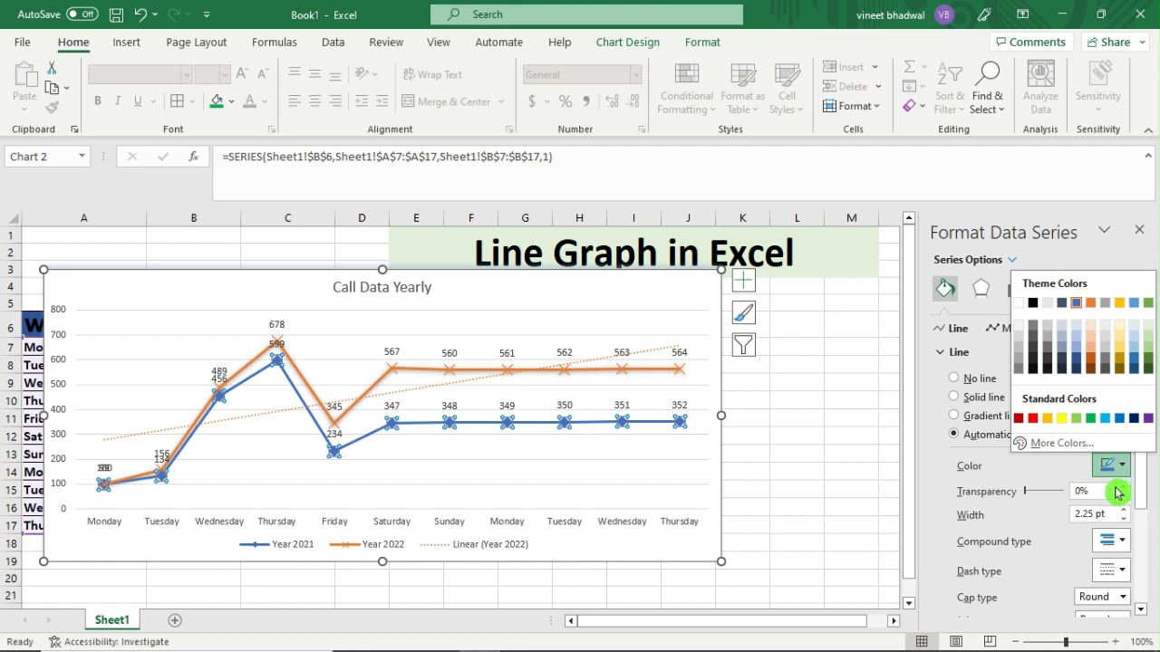
pyautogui.click(1148, 370)
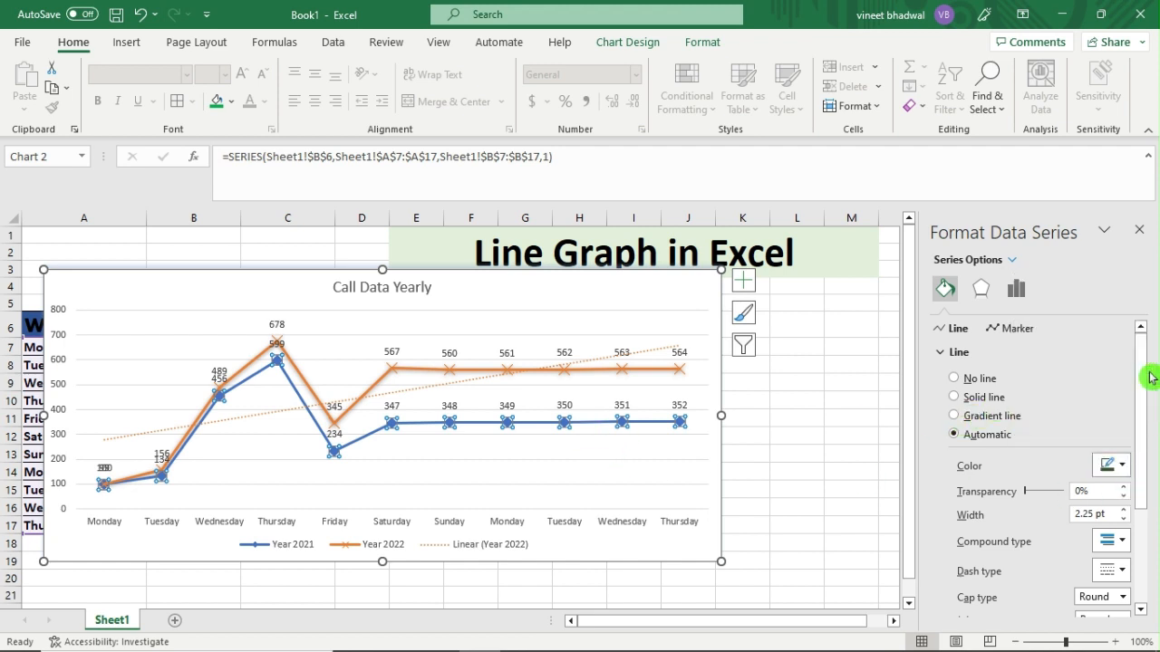
pyautogui.click(817, 490)
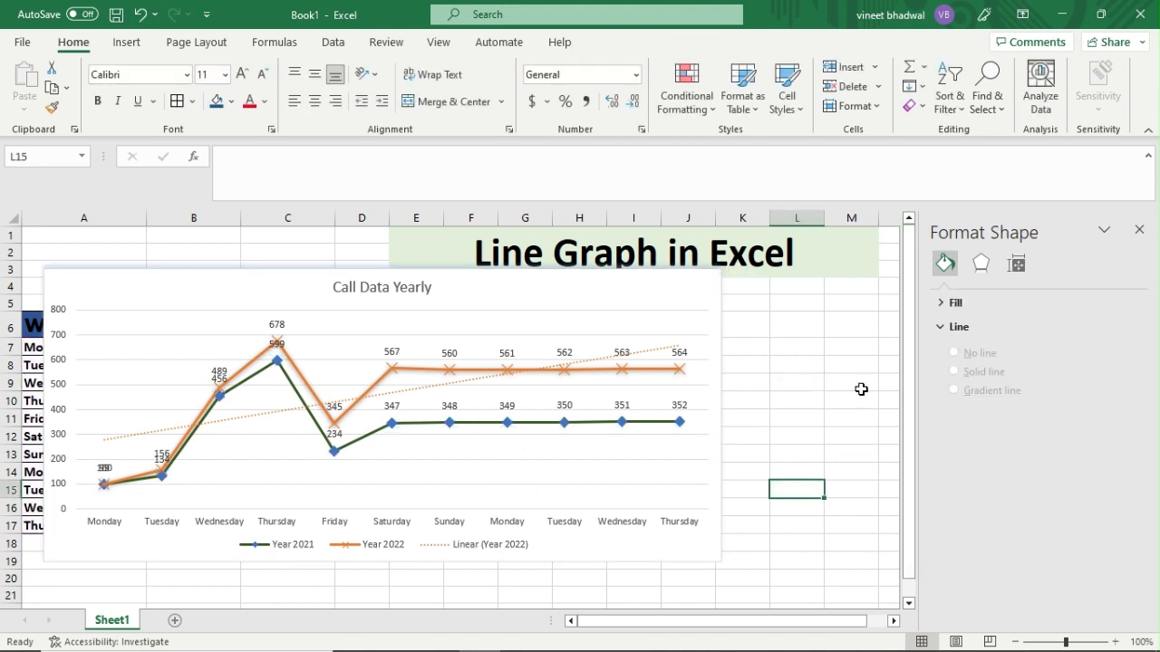
# Step: Set the Year 2021 line's width to 4.5 pt
pyautogui.click(659, 426)
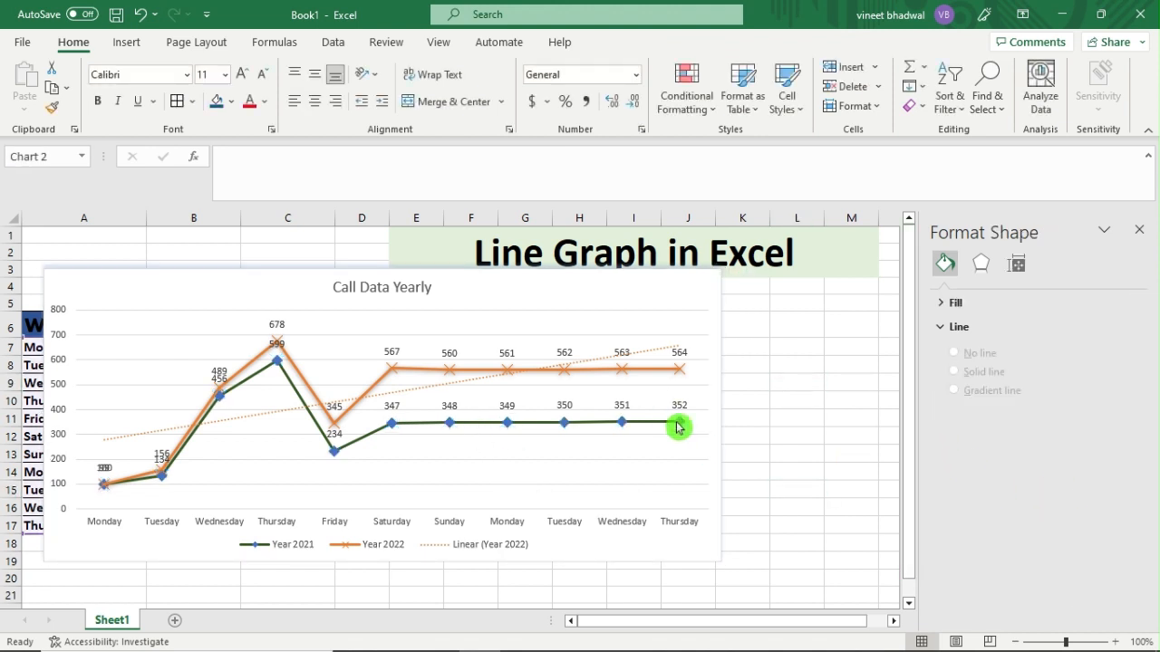
pyautogui.click(941, 329)
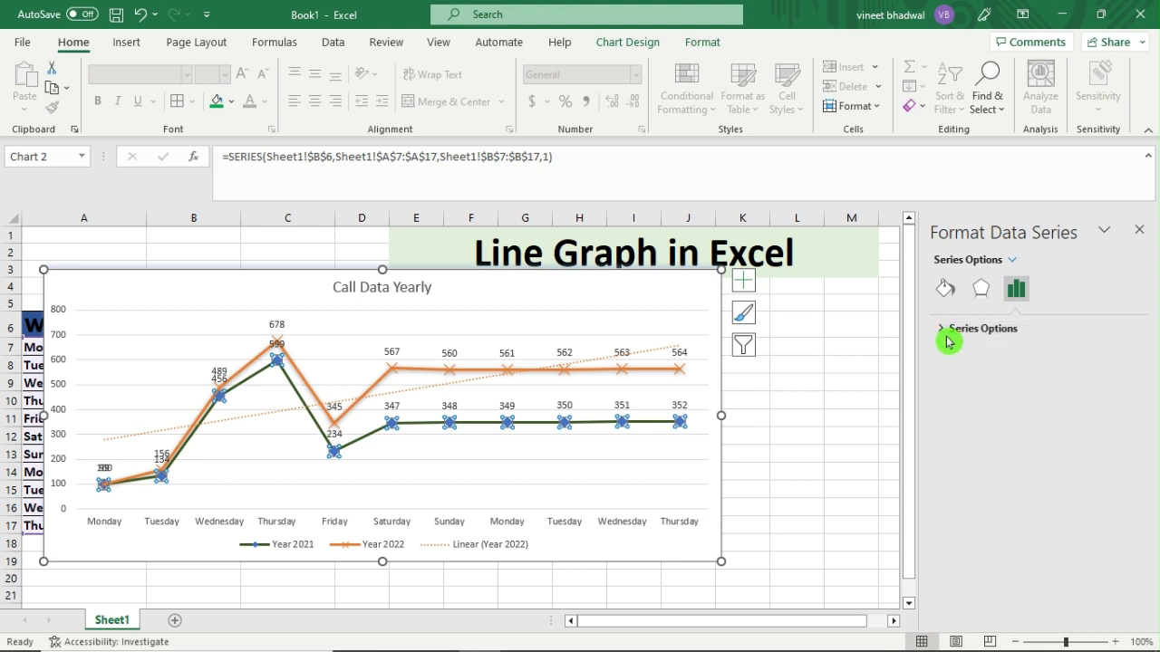
pyautogui.click(945, 289)
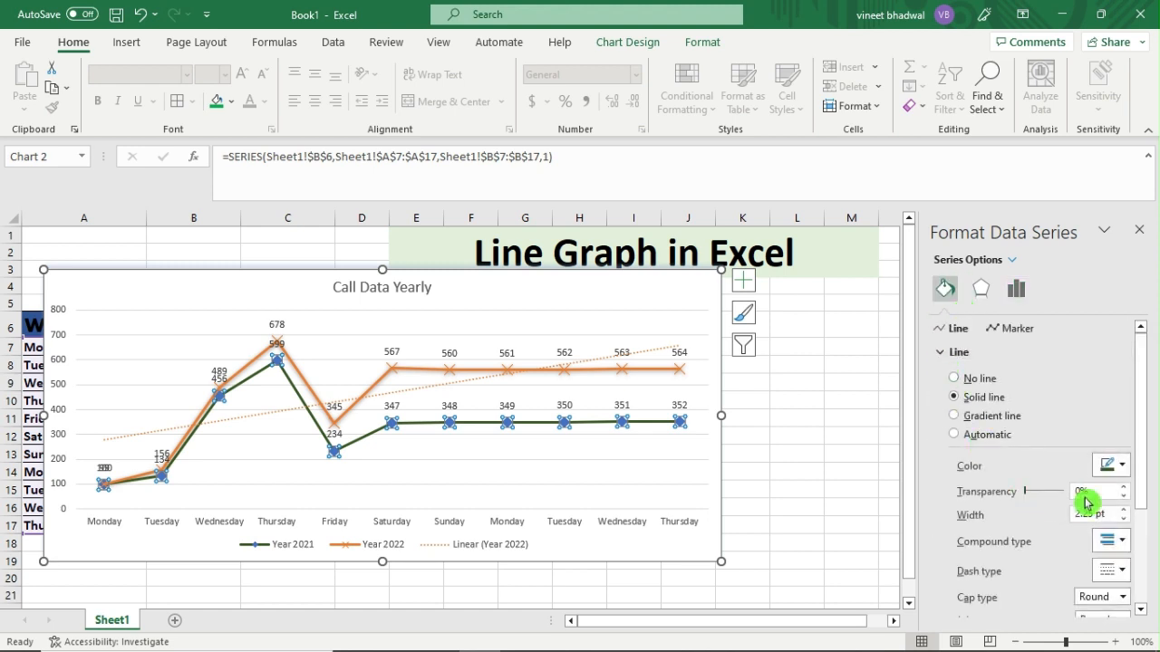
pyautogui.scroll(-1, 1104, 520)
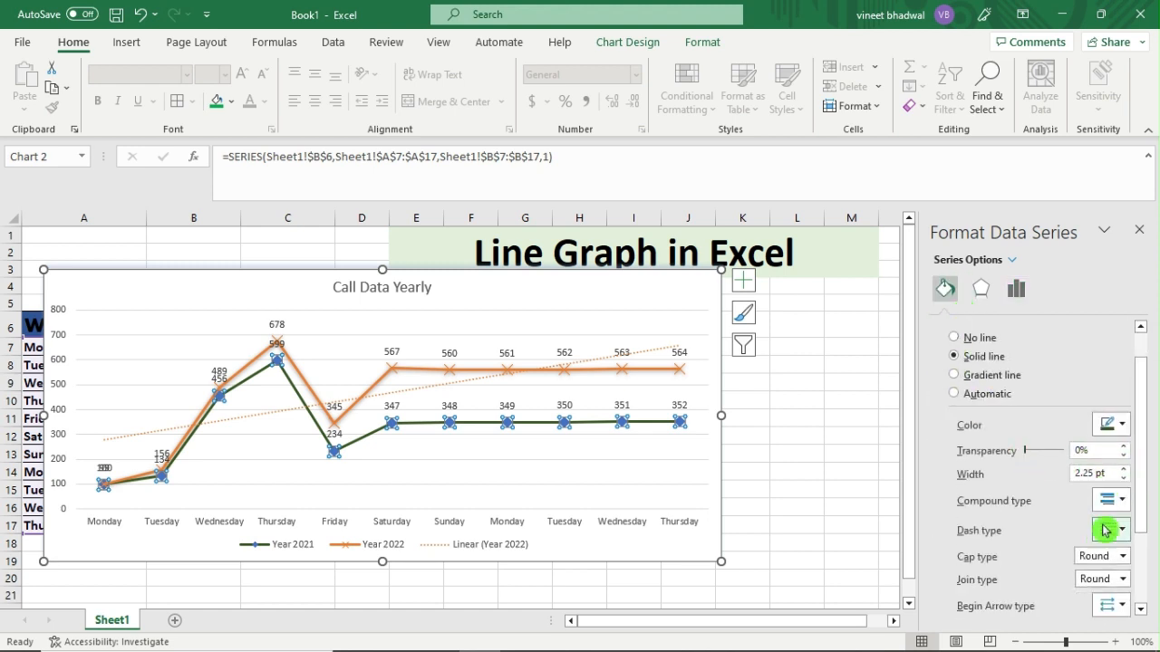
pyautogui.click(1126, 470)
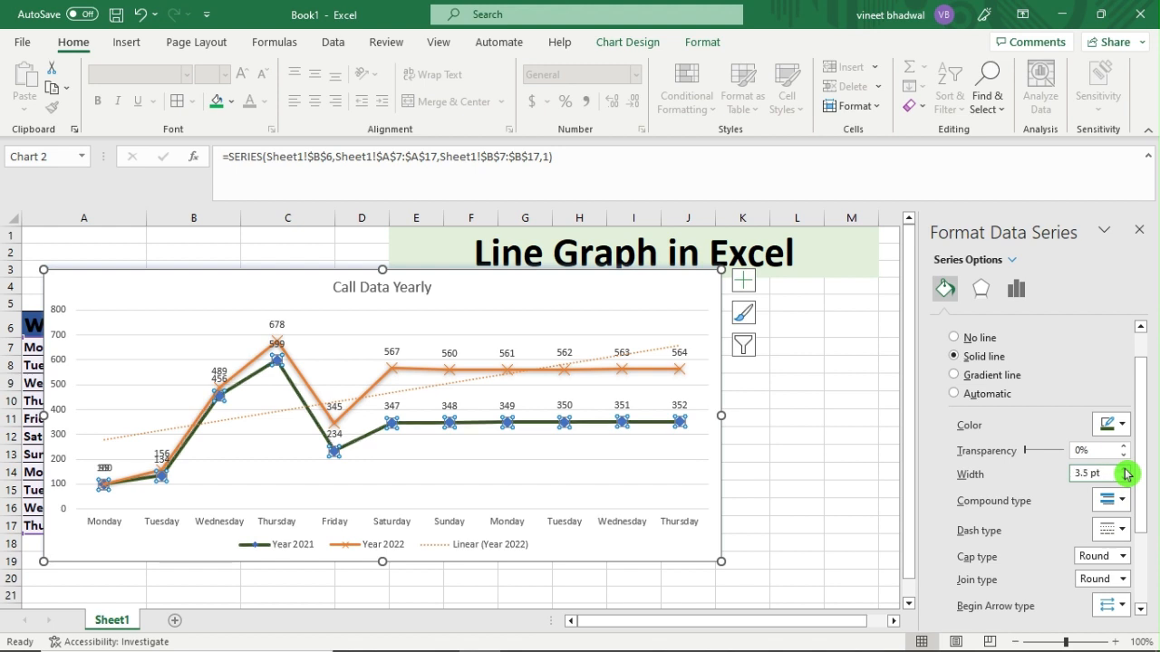
pyautogui.doubleClick(1126, 470)
pyautogui.click(1126, 470)
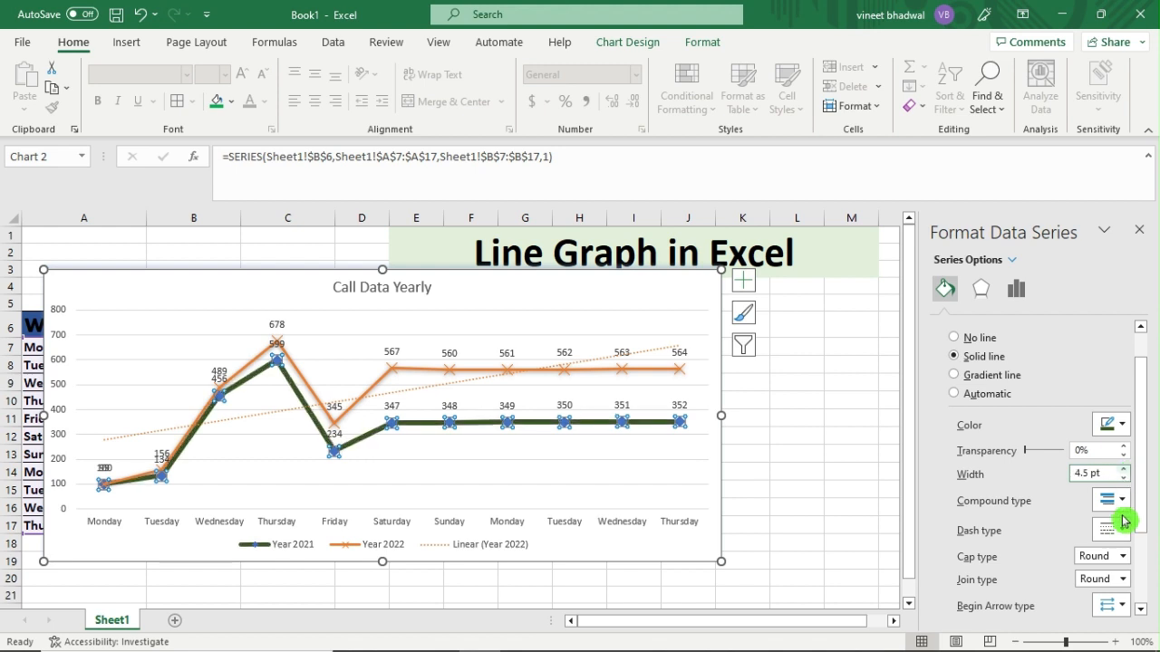
# Step: Give the Year 2021 line the heavier dotted dash type
pyautogui.scroll(-2, 1042, 536)
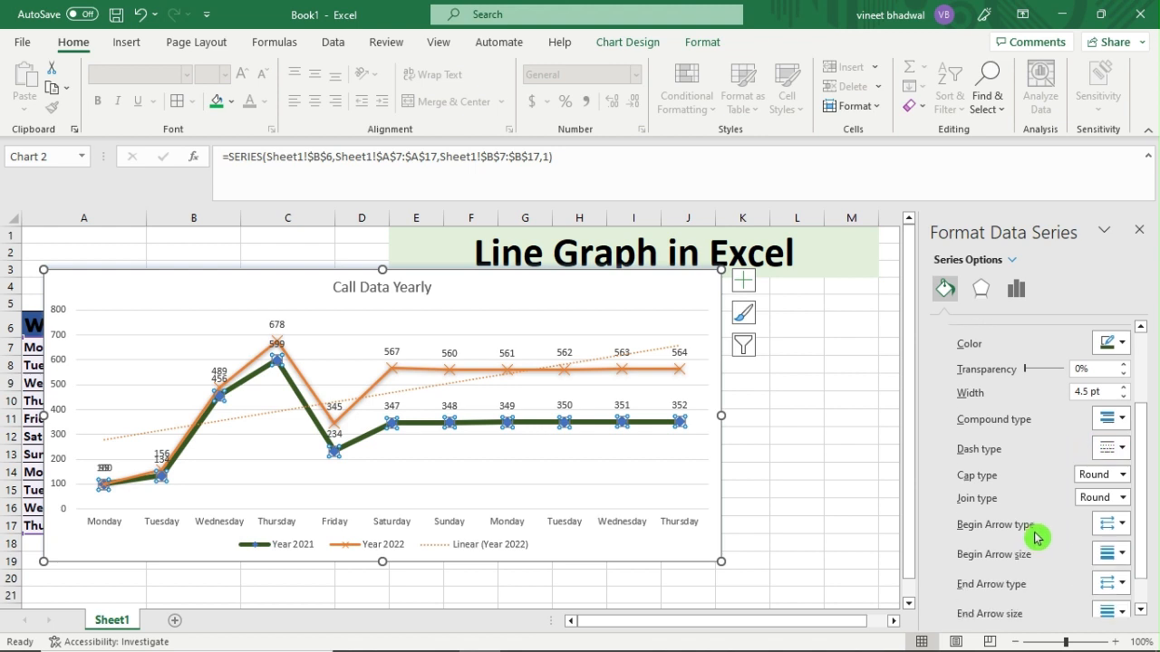
pyautogui.click(1115, 450)
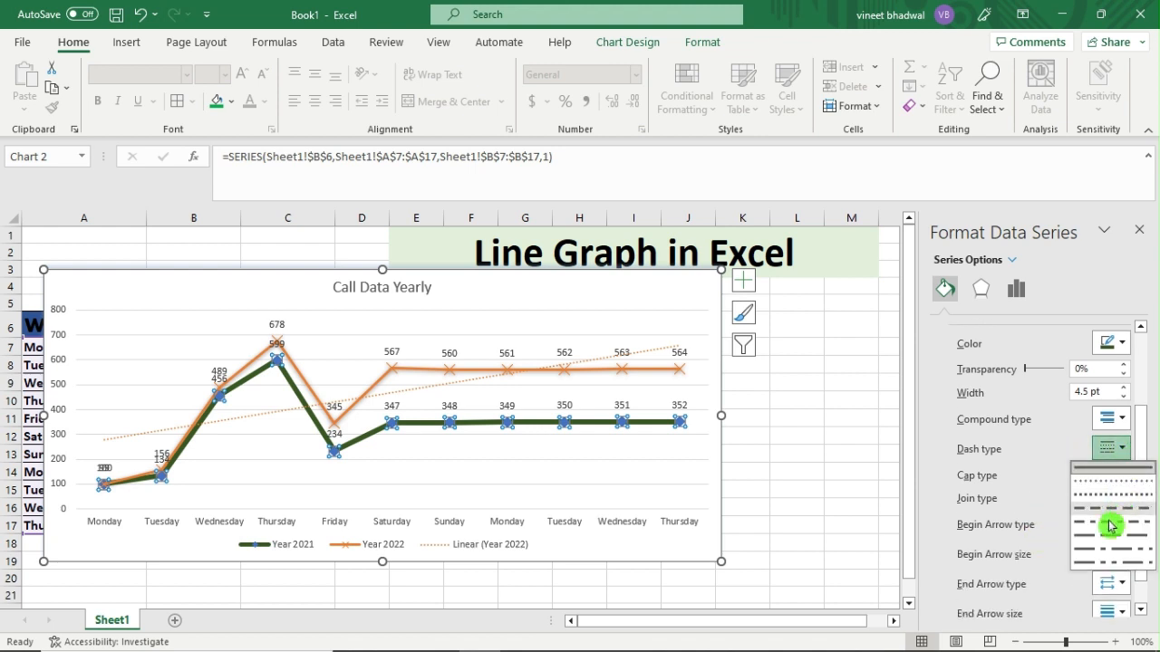
pyautogui.click(1118, 494)
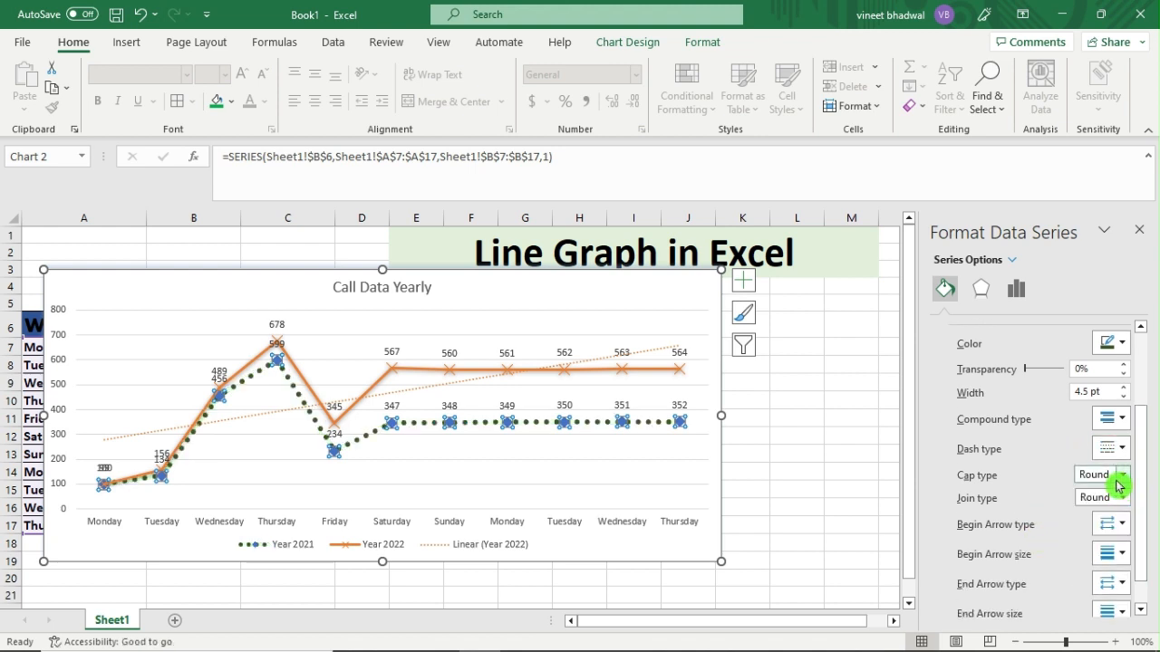
# Step: Recolor the Year 2022 line with a darker blue theme color
pyautogui.scroll(-1, 1121, 460)
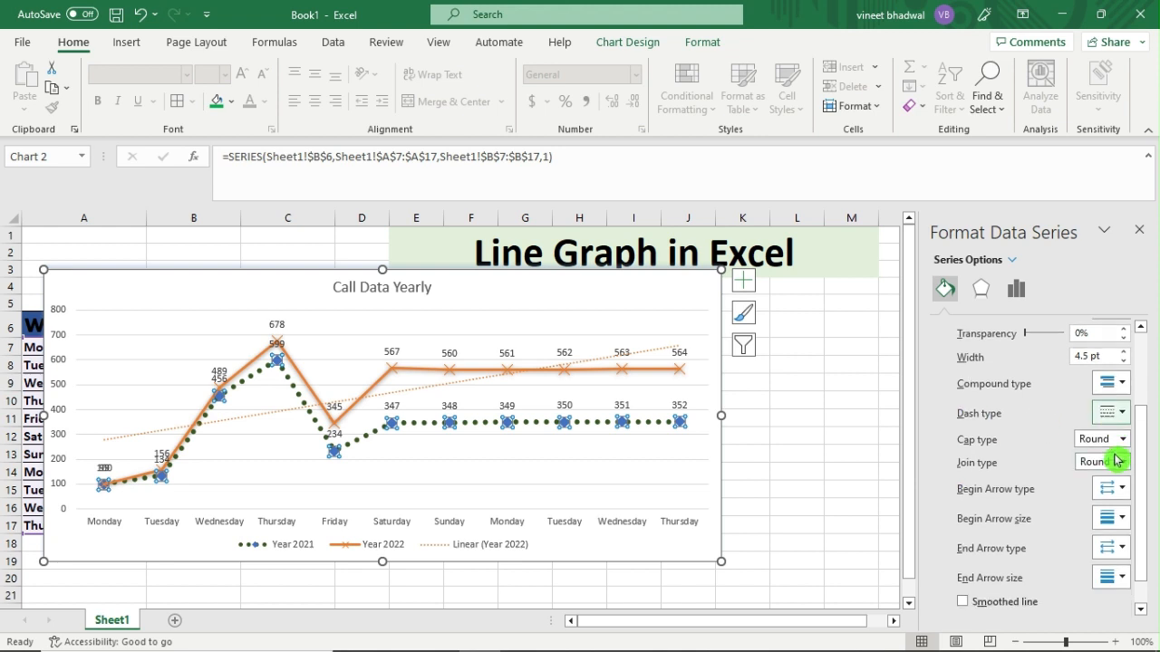
pyautogui.scroll(4, 1001, 480)
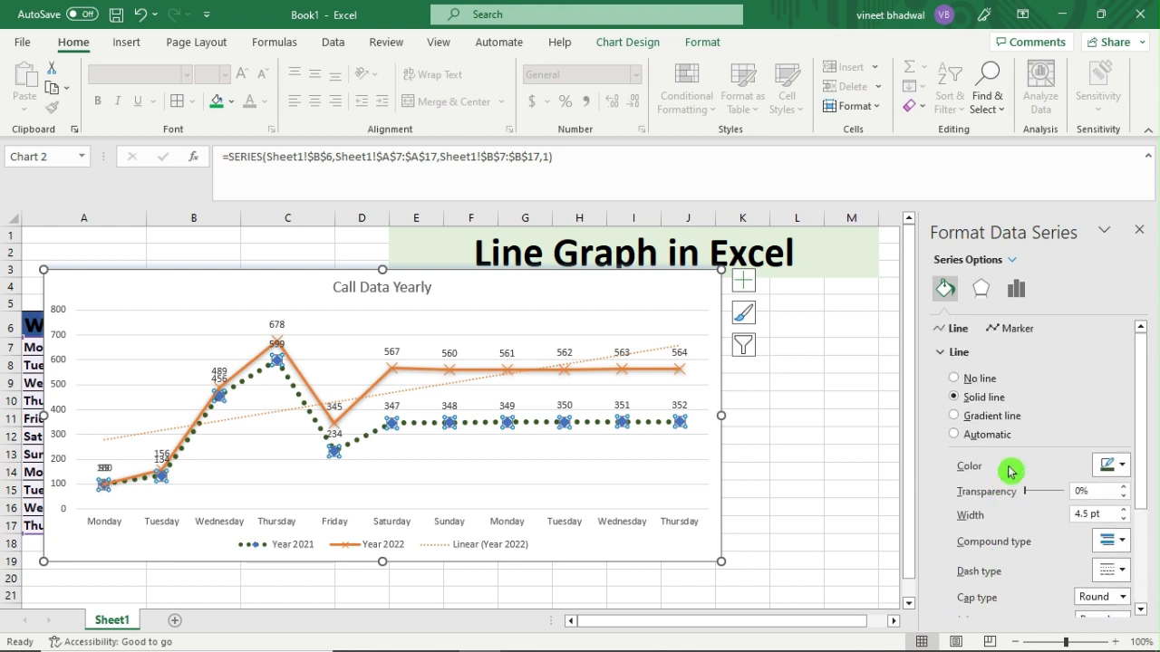
pyautogui.click(581, 377)
pyautogui.click(1115, 466)
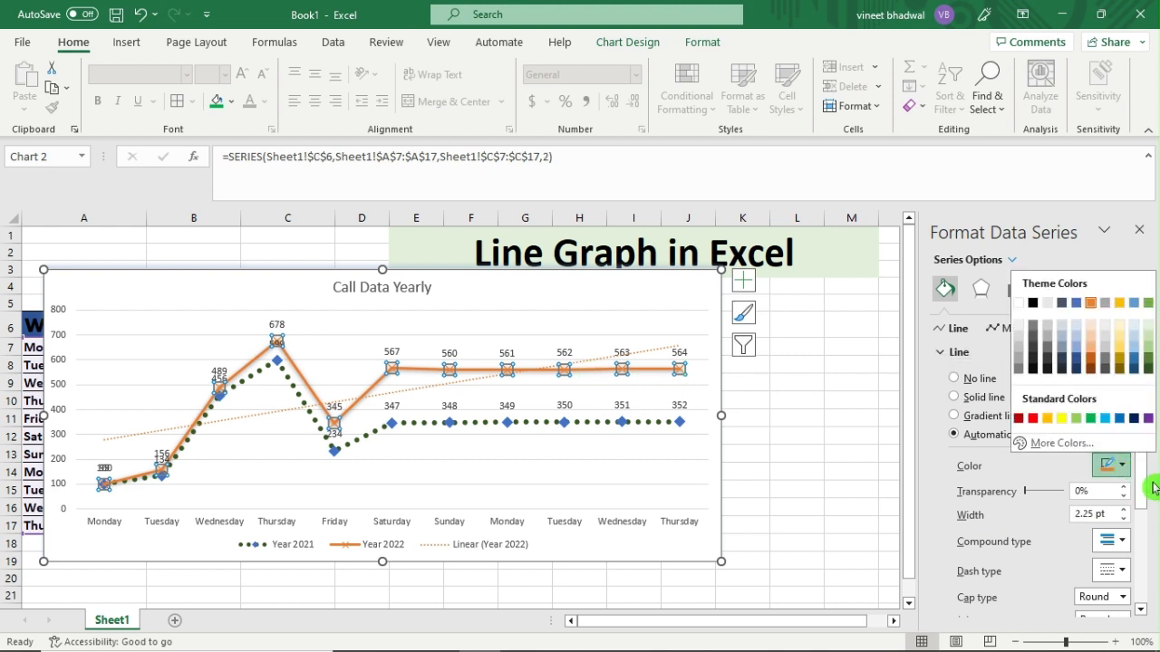
pyautogui.click(1076, 359)
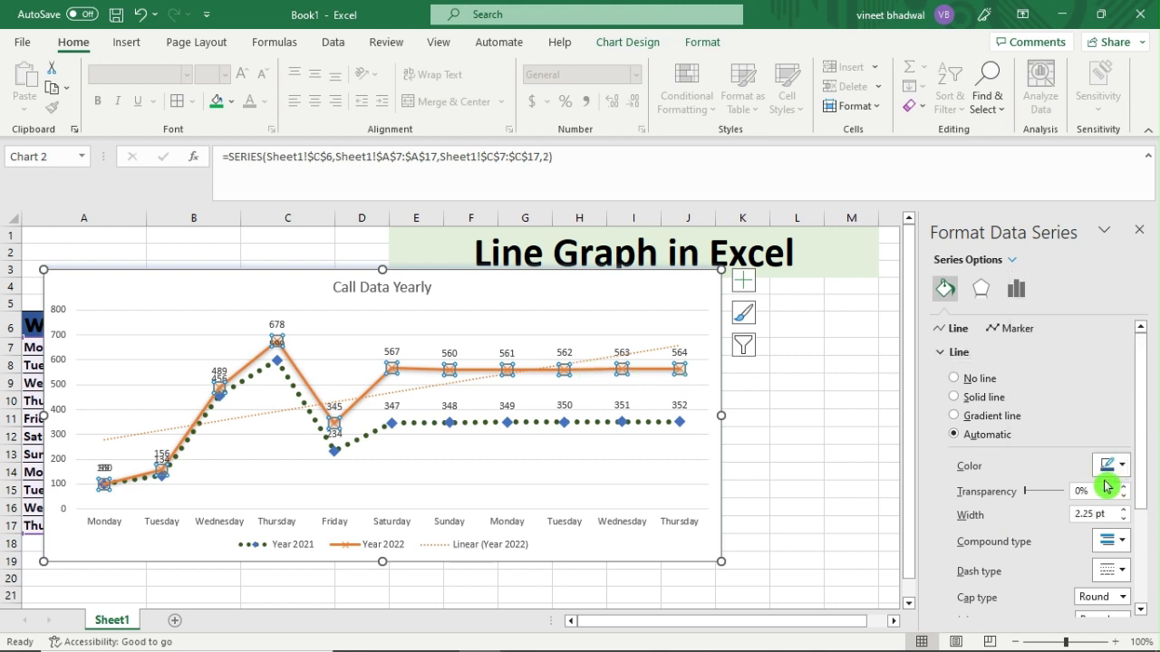
# Step: Give the Year 2022 line the dash-dot dash type and deselect the chart
pyautogui.click(1113, 570)
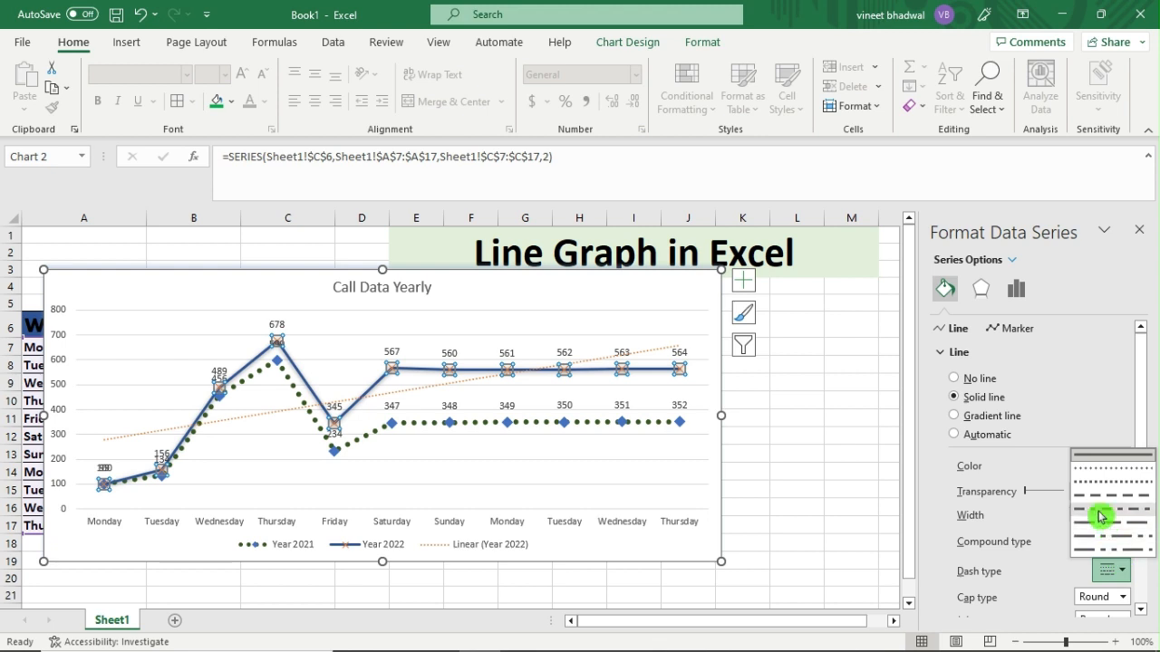
pyautogui.click(1100, 517)
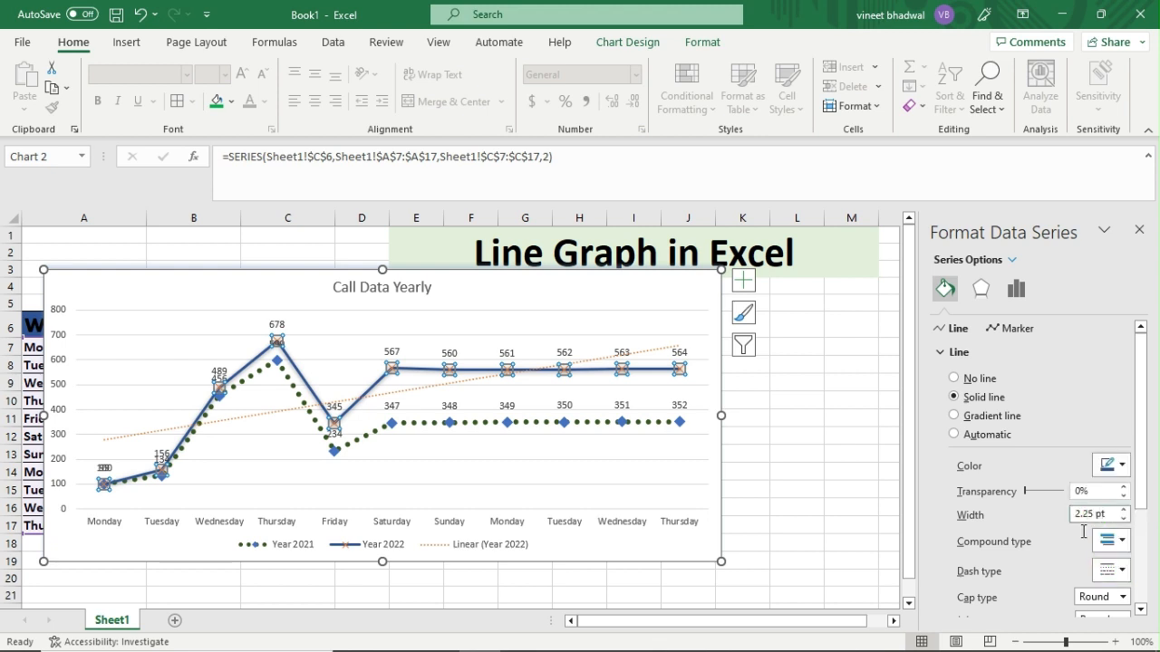
pyautogui.click(815, 402)
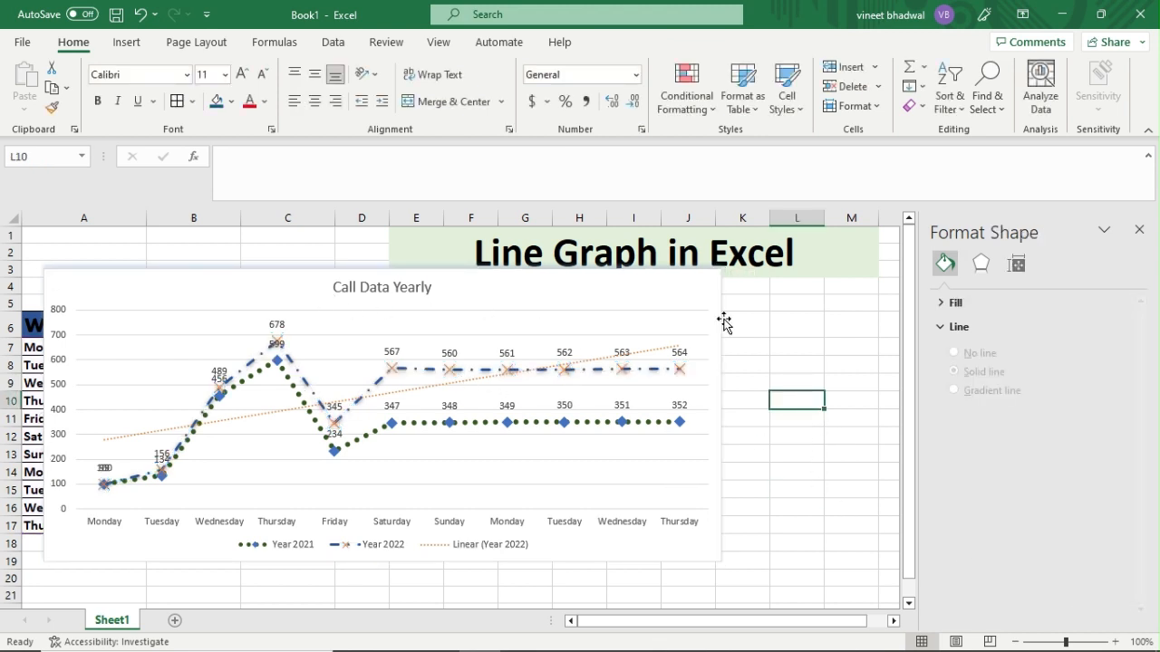
# Step: Apply an orange 11 pt glow preset to the chart area
pyautogui.click(972, 270)
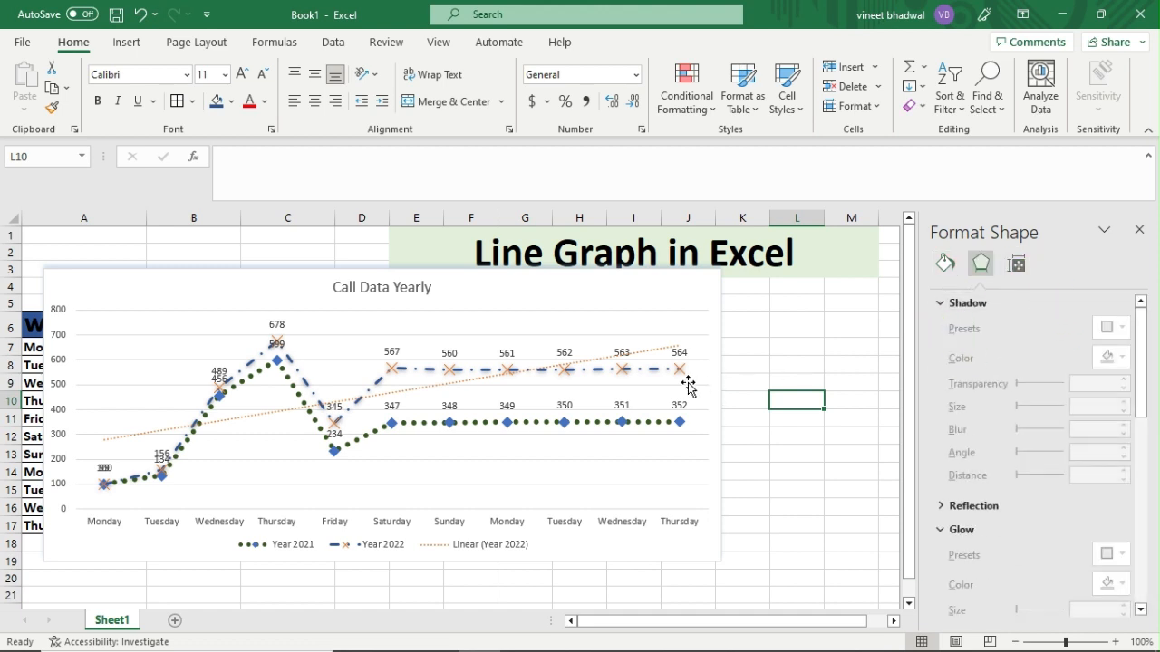
pyautogui.click(634, 294)
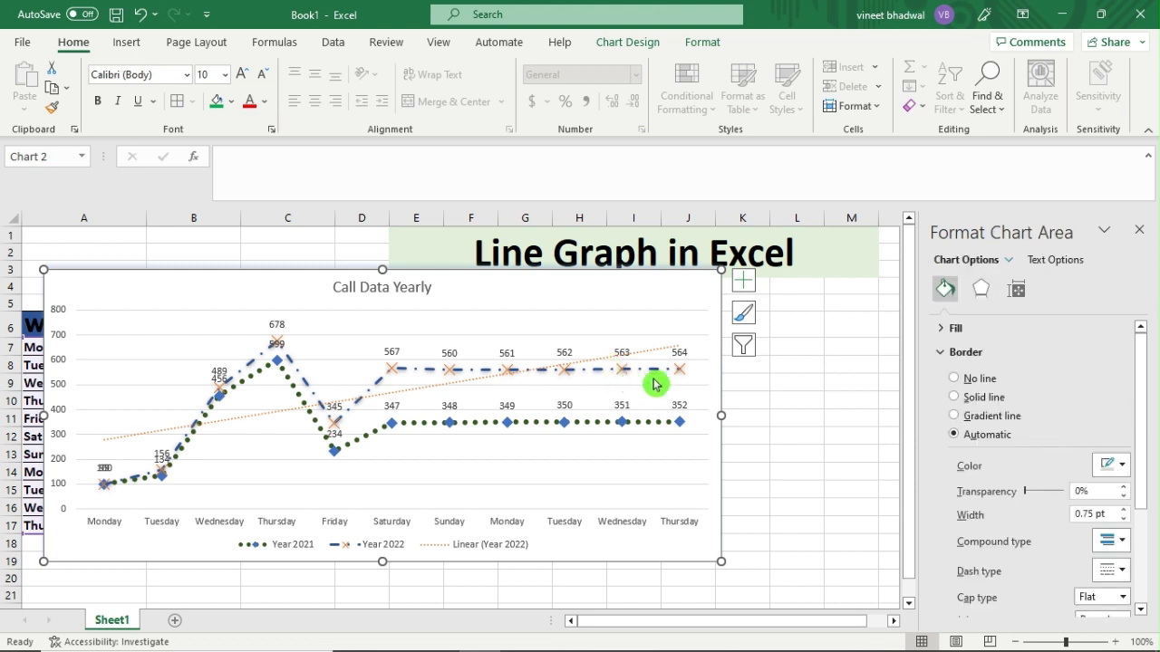
pyautogui.click(981, 288)
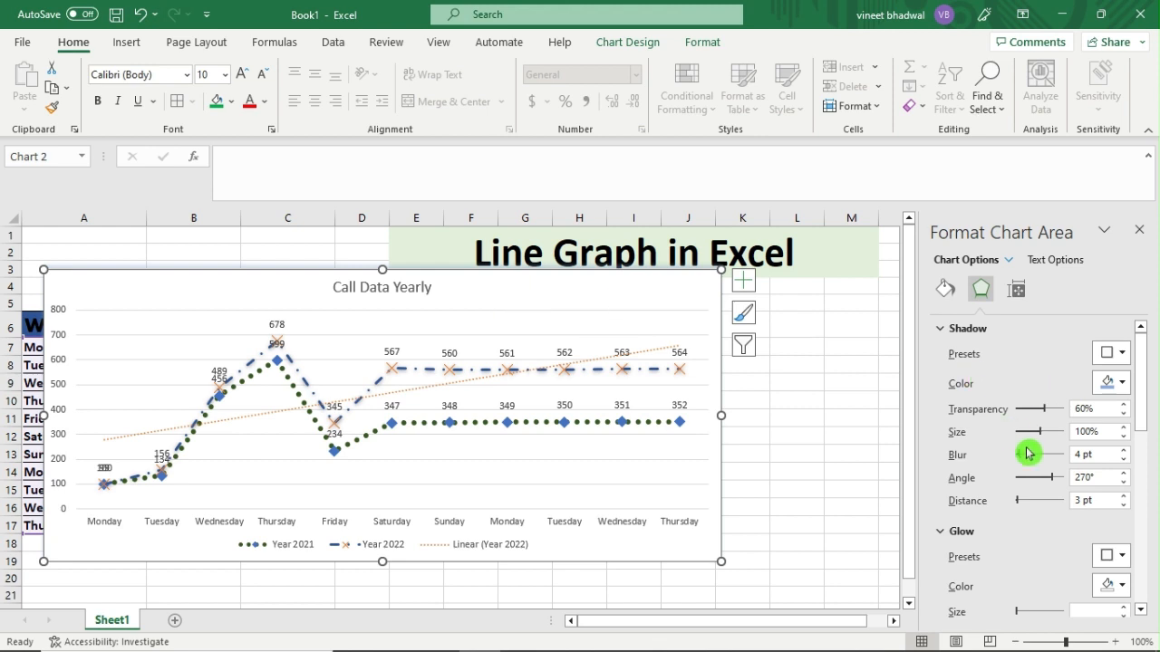
pyautogui.scroll(-1, 1042, 514)
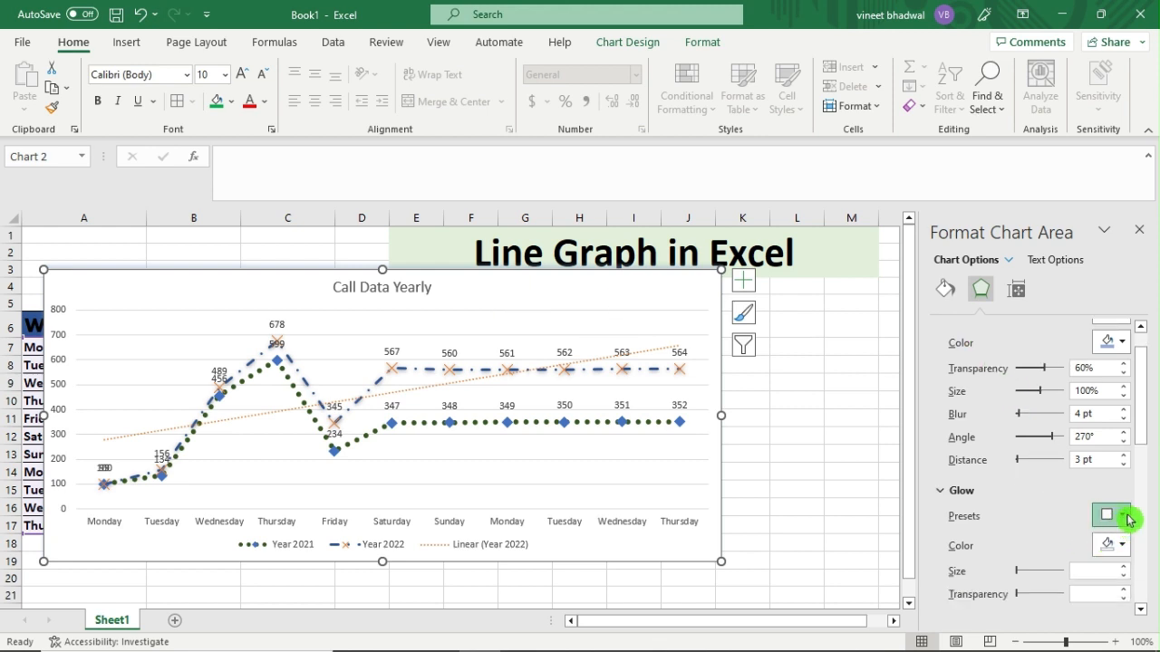
pyautogui.click(1128, 518)
pyautogui.press('Escape')
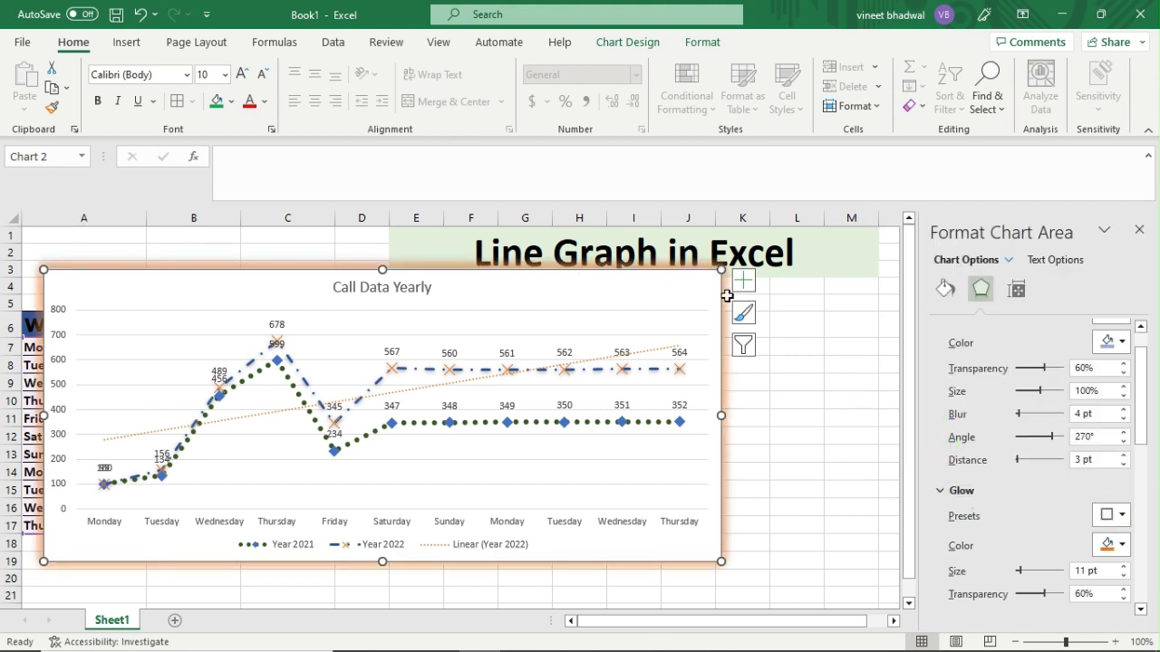
# Step: Recolor the chart area's glow to standard light blue and move the chart just below the sheet title
pyautogui.click(1124, 549)
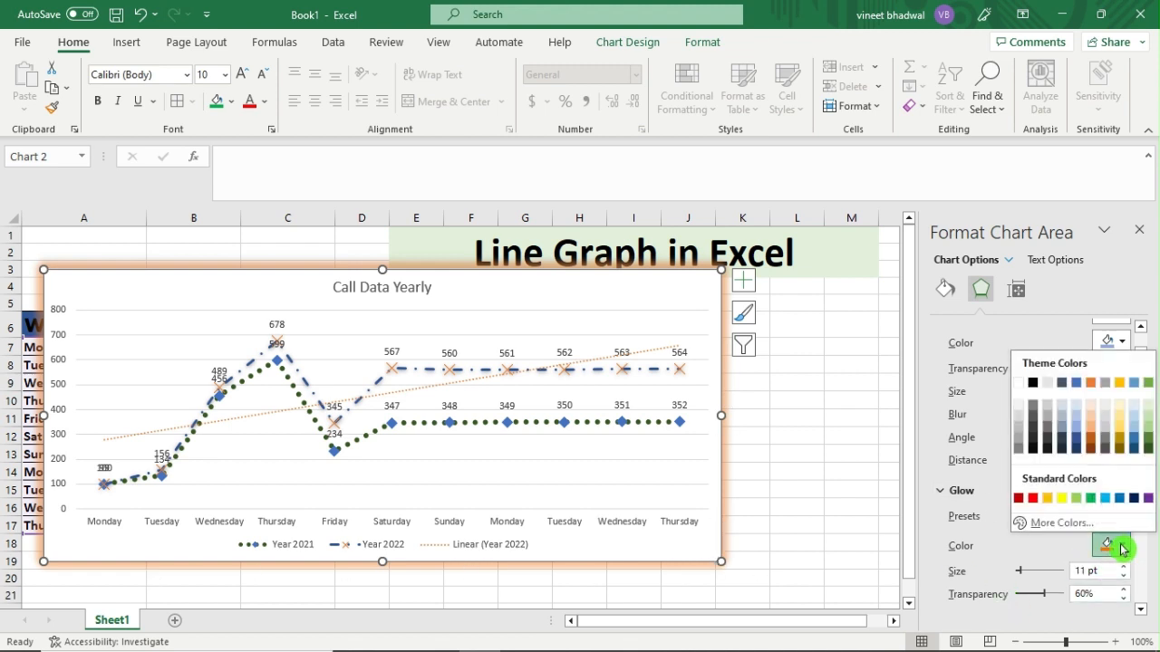
pyautogui.click(1107, 499)
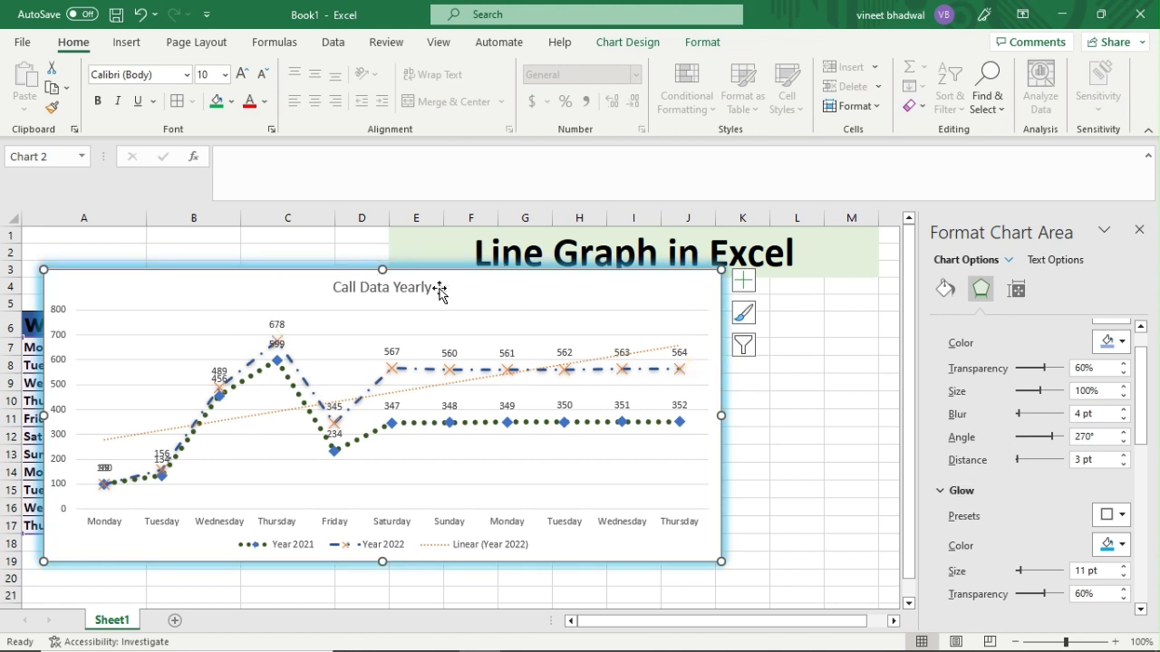
pyautogui.moveTo(439, 290); pyautogui.dragTo(543, 333)
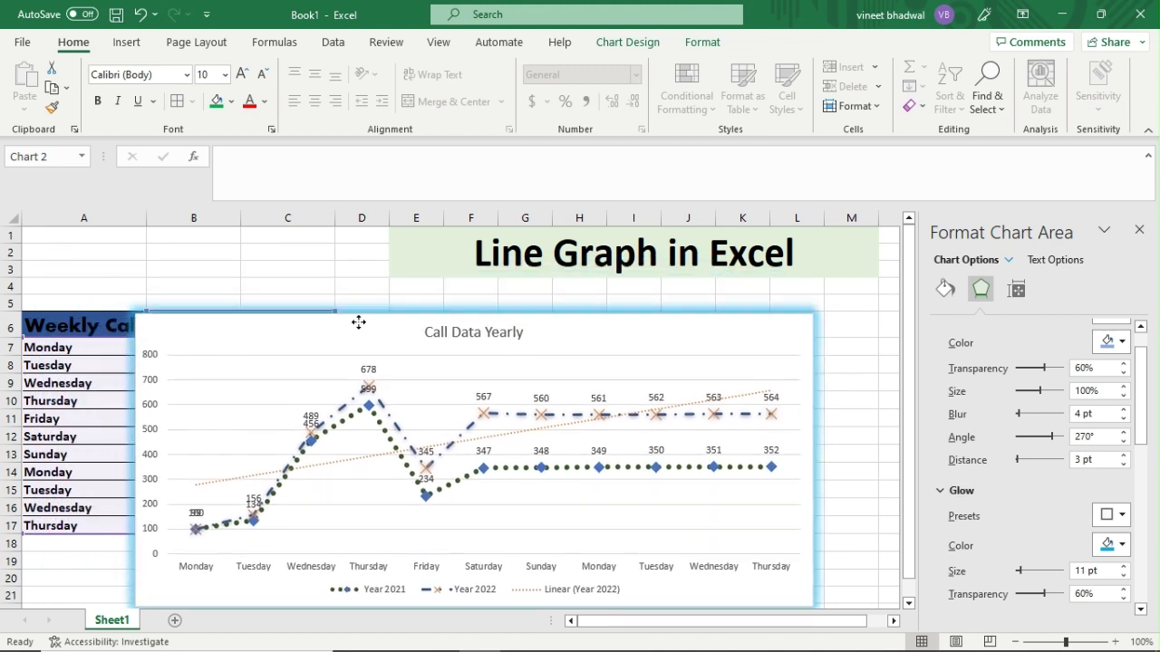
pyautogui.moveTo(358, 323); pyautogui.dragTo(354, 315)
# Step: Set the chart area's glow size to 21 pt and its transparency to 18%
pyautogui.scroll(-1, 1001, 541)
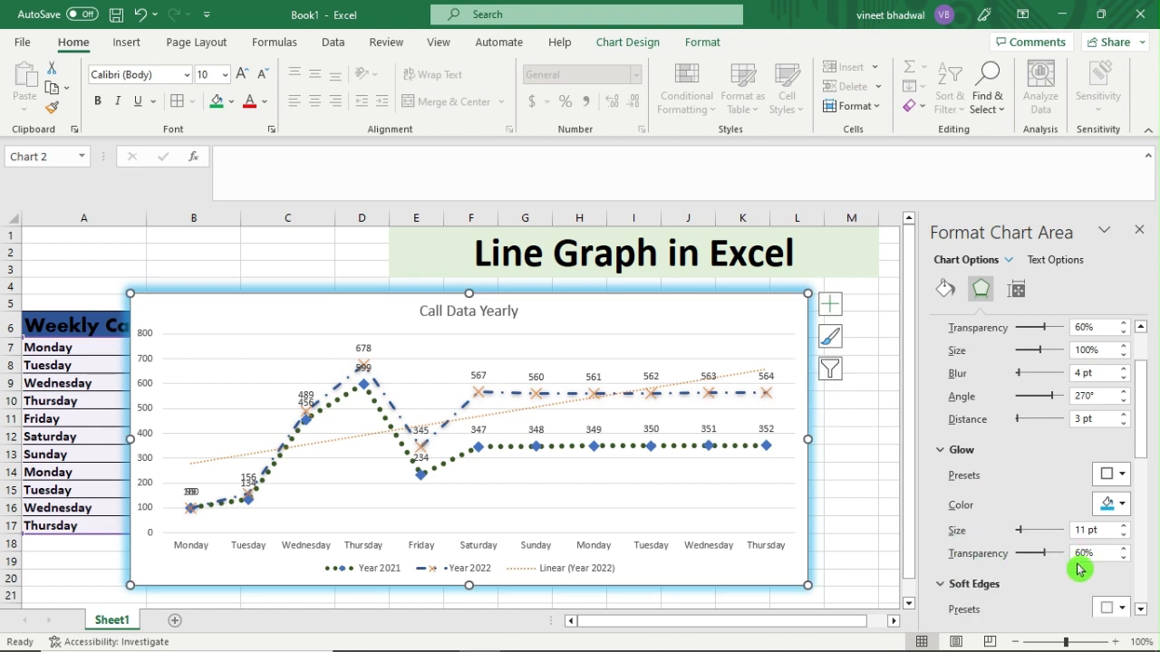
pyautogui.click(1123, 527)
pyautogui.click(1122, 527)
pyautogui.click(1123, 527)
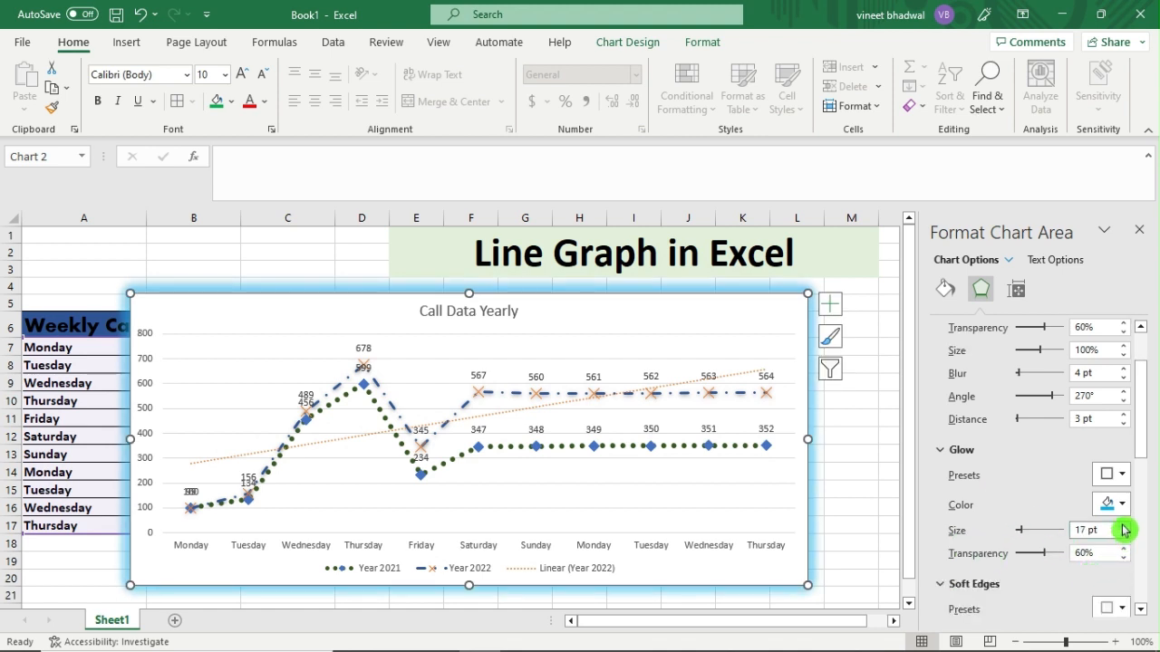
pyautogui.click(1124, 528)
pyautogui.click(1123, 527)
pyautogui.click(1123, 528)
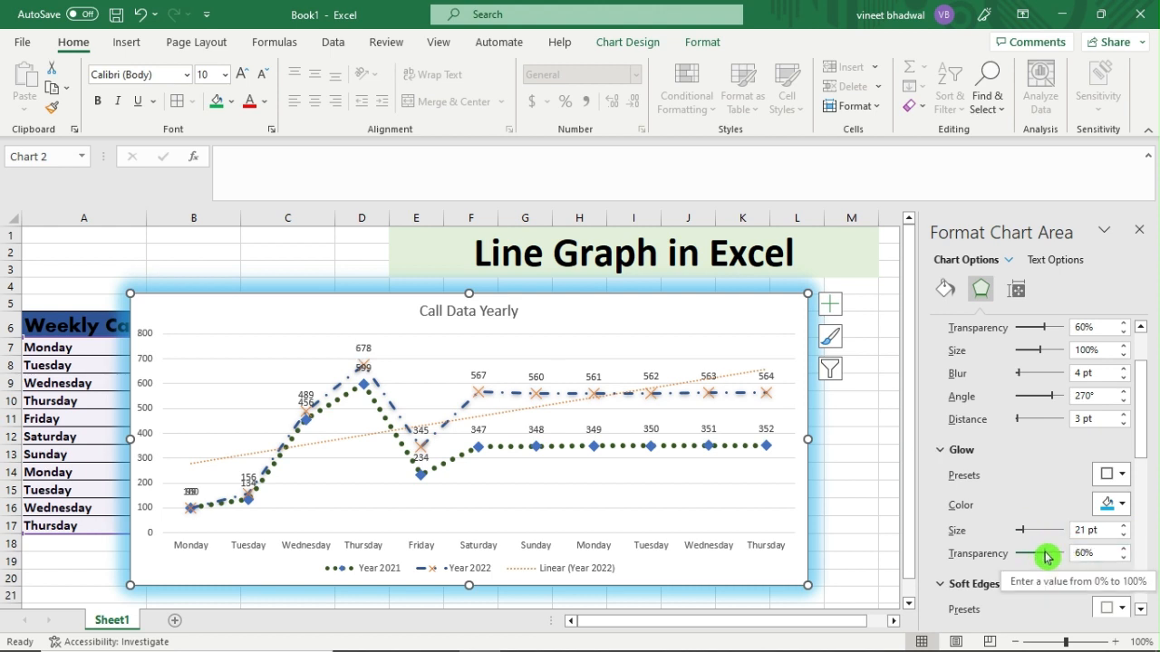
pyautogui.moveTo(1045, 553)
pyautogui.mouseDown()
pyautogui.moveTo(1071, 554)
pyautogui.moveTo(1035, 556)
pyautogui.mouseUp()
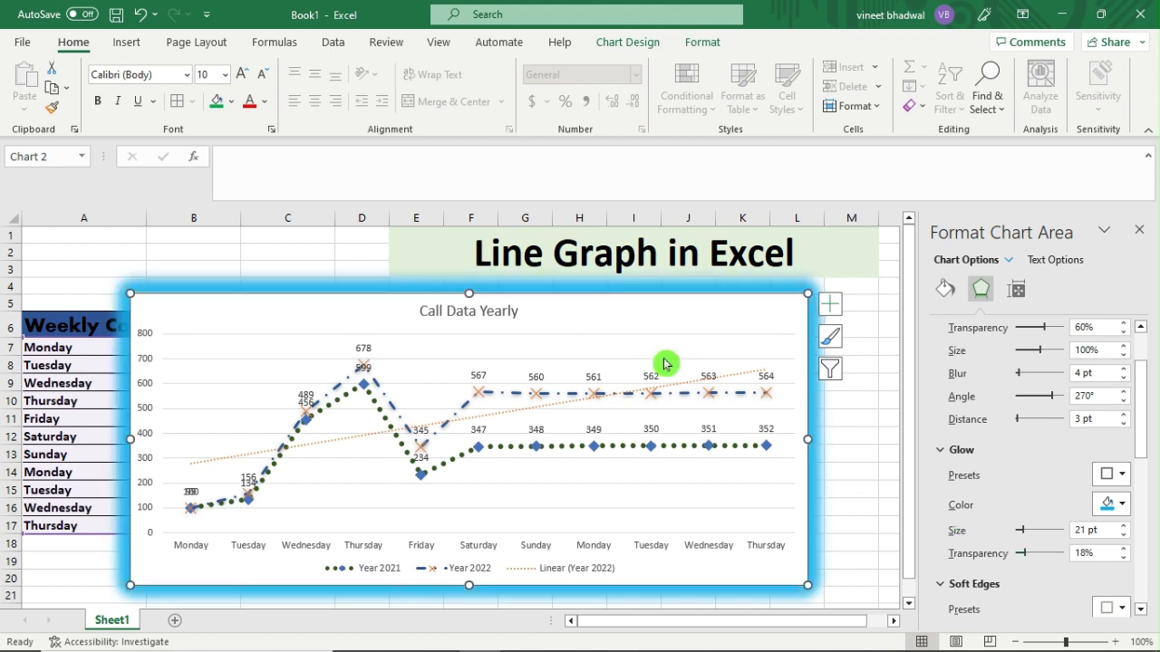
# Step: Apply the 2.5 pt soft edges preset to the chart area
pyautogui.scroll(-3, 1022, 564)
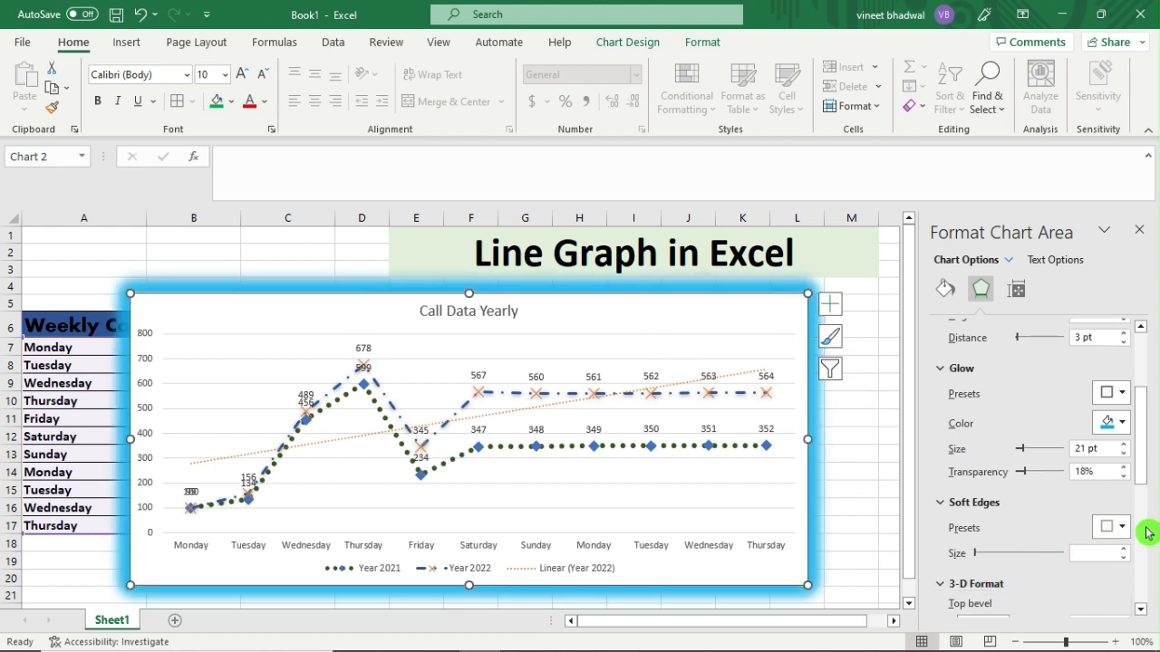
pyautogui.click(1123, 527)
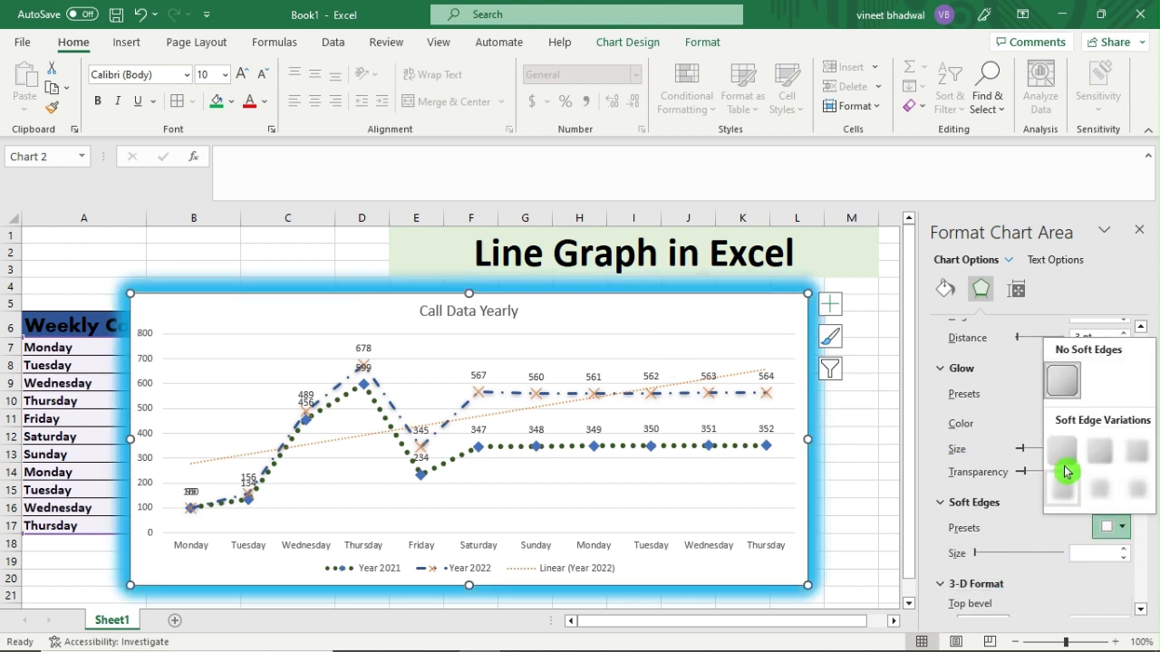
pyautogui.click(1106, 463)
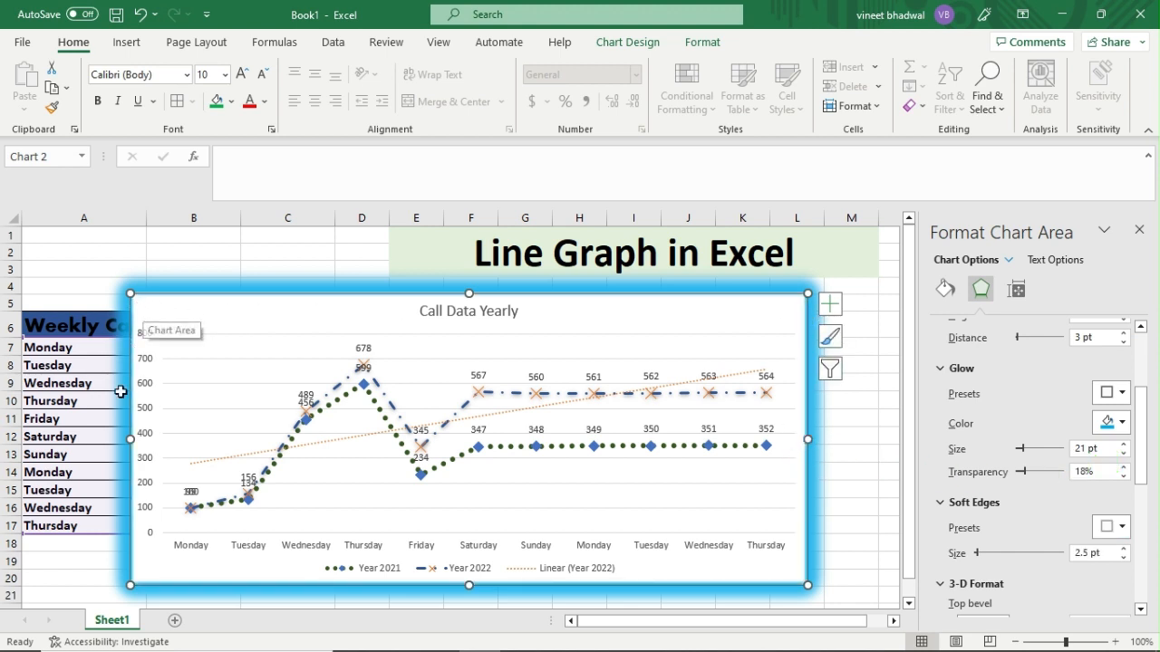
# Step: Choose the second Cool lighting preset in the chart area's 3-D format
pyautogui.scroll(-4, 1038, 558)
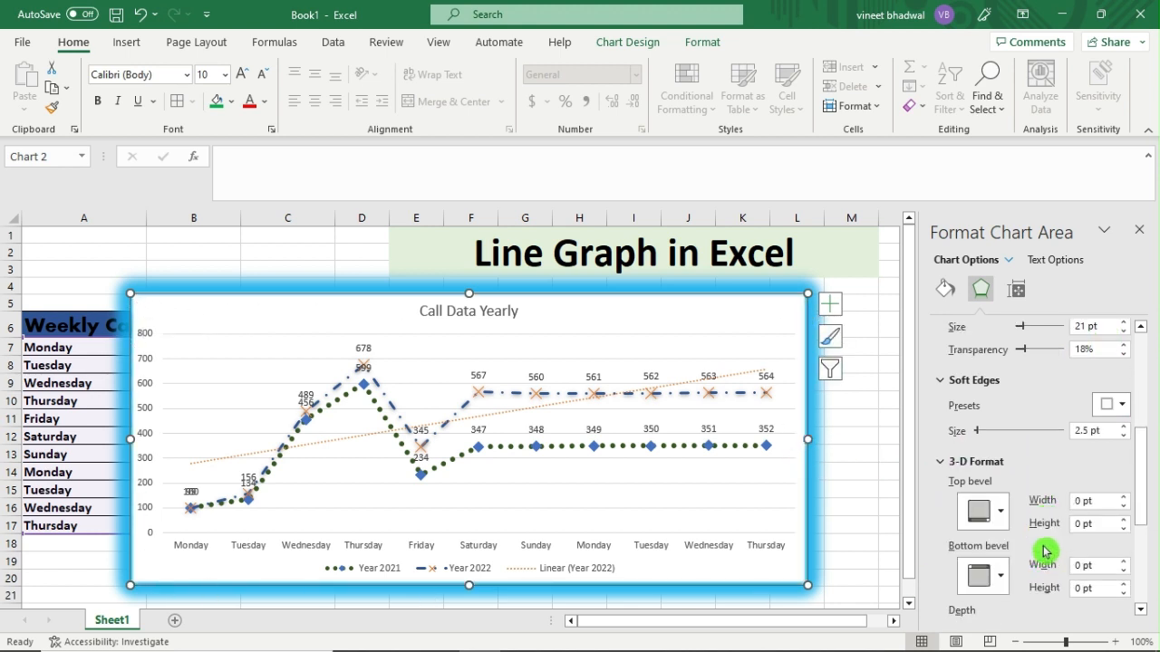
pyautogui.scroll(-2, 996, 506)
pyautogui.scroll(-3, 1006, 499)
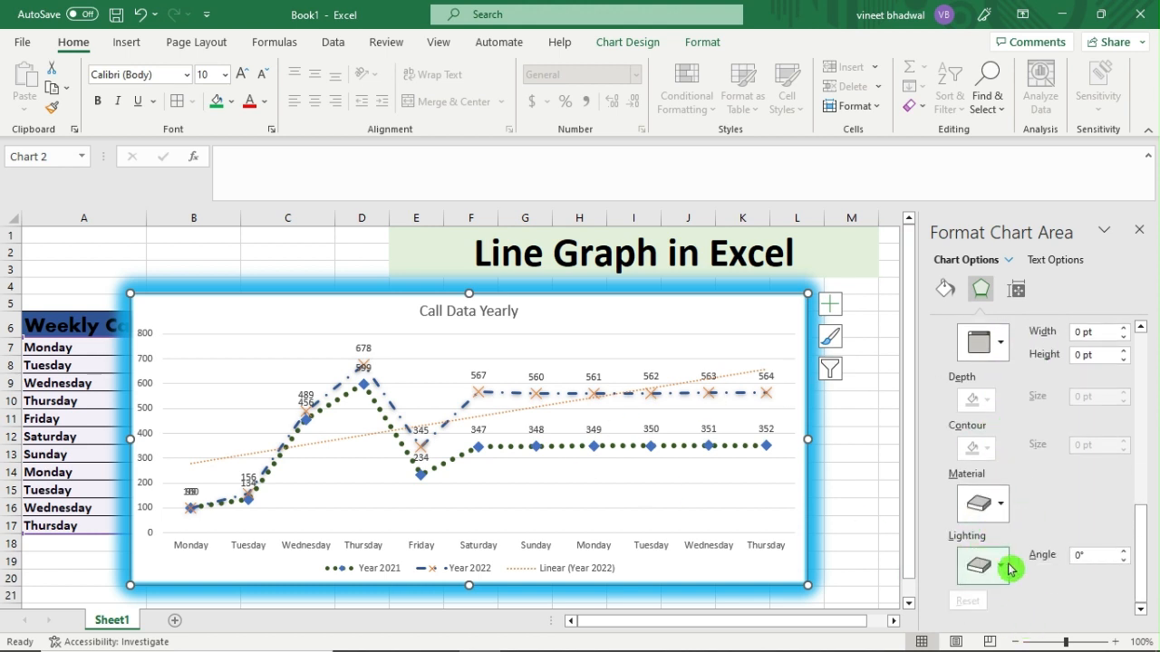
pyautogui.click(1000, 569)
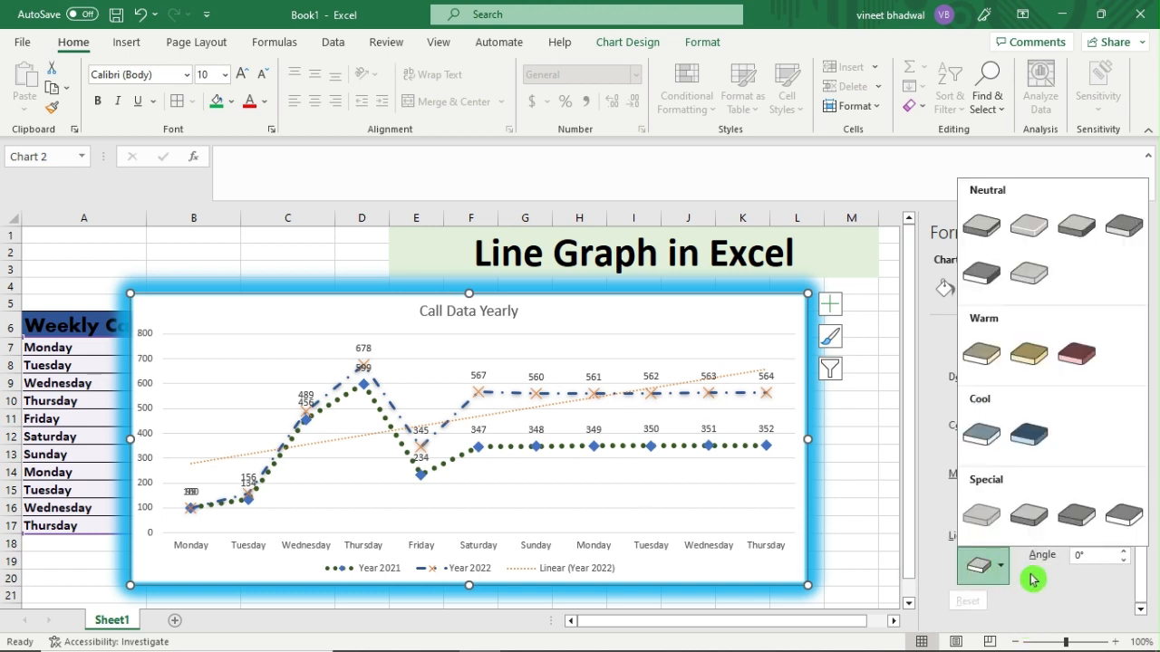
pyautogui.click(1033, 435)
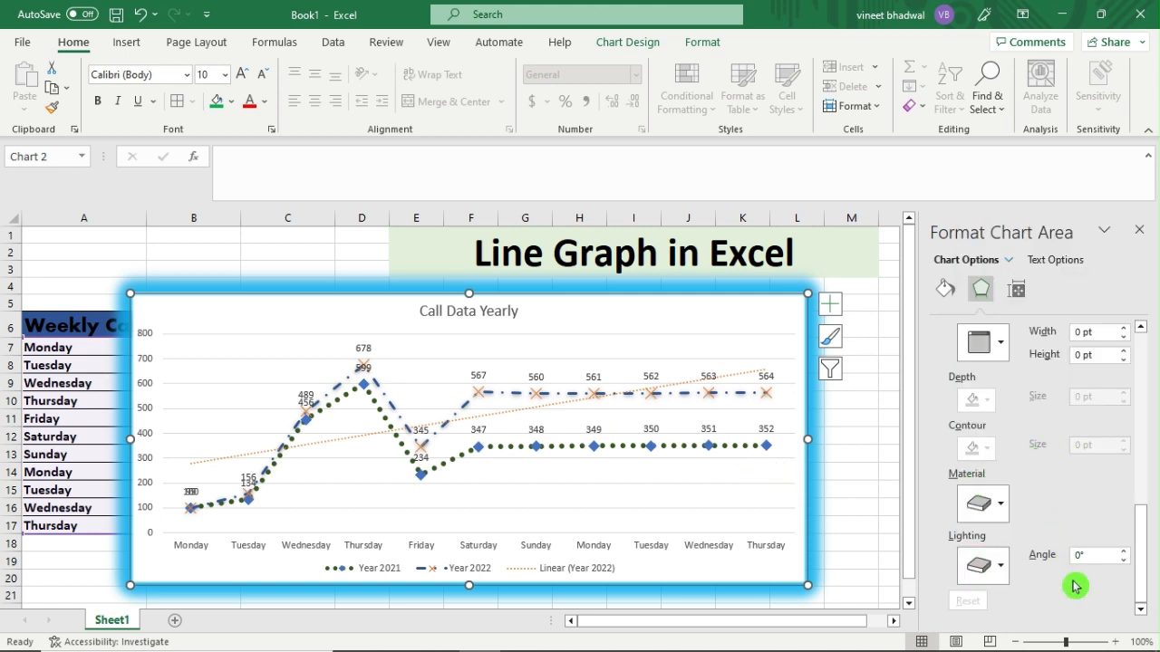
pyautogui.click(1124, 550)
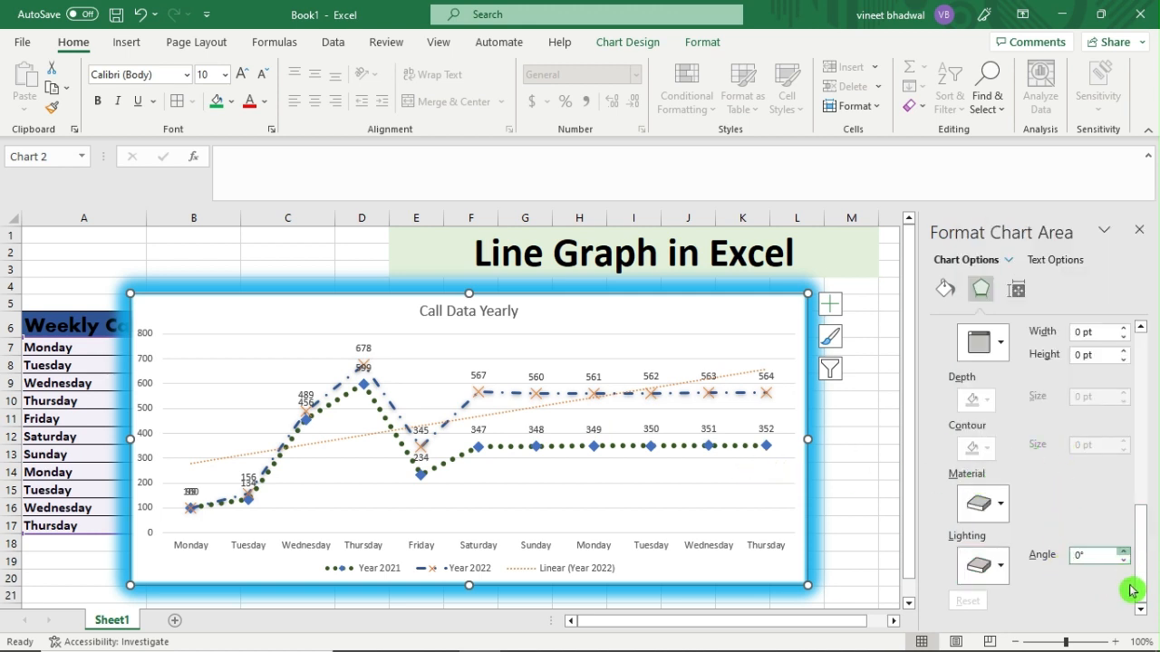
# Step: Choose the second Standard material in the chart area's 3-D format and deselect the chart
pyautogui.click(987, 505)
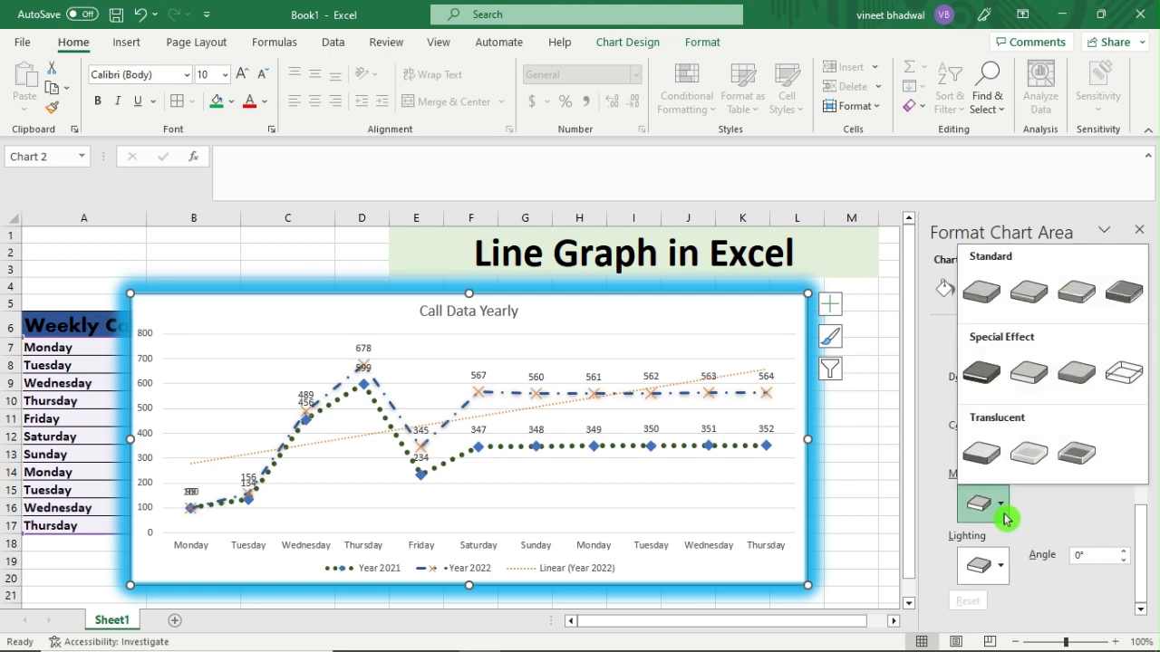
pyautogui.click(1016, 299)
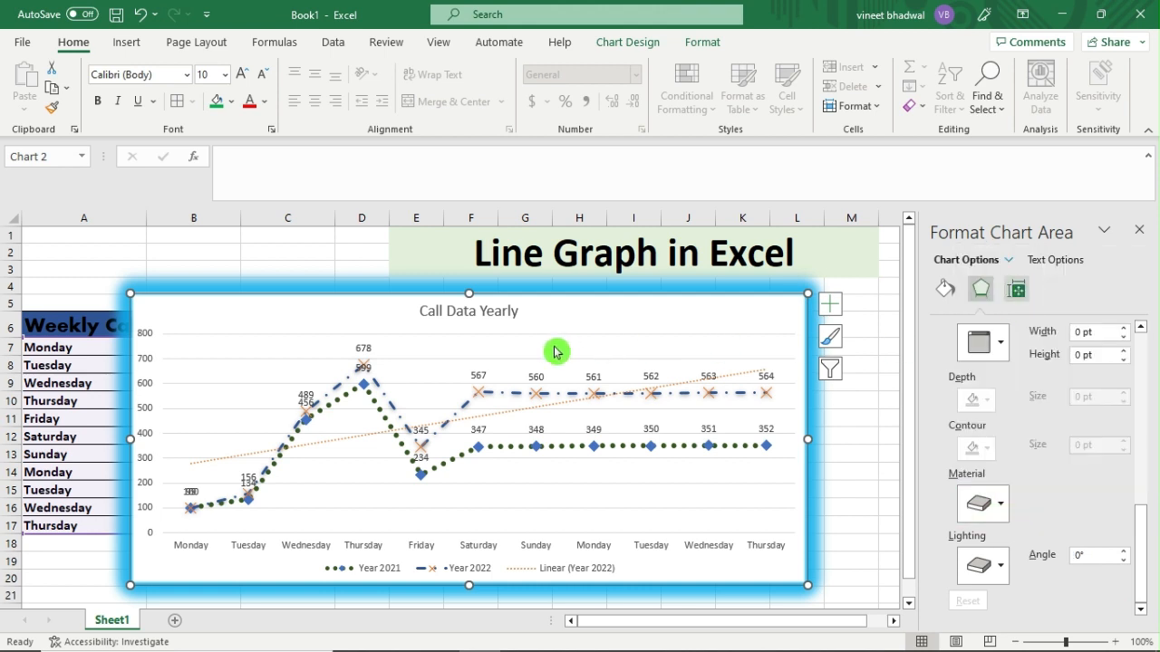
pyautogui.click(244, 243)
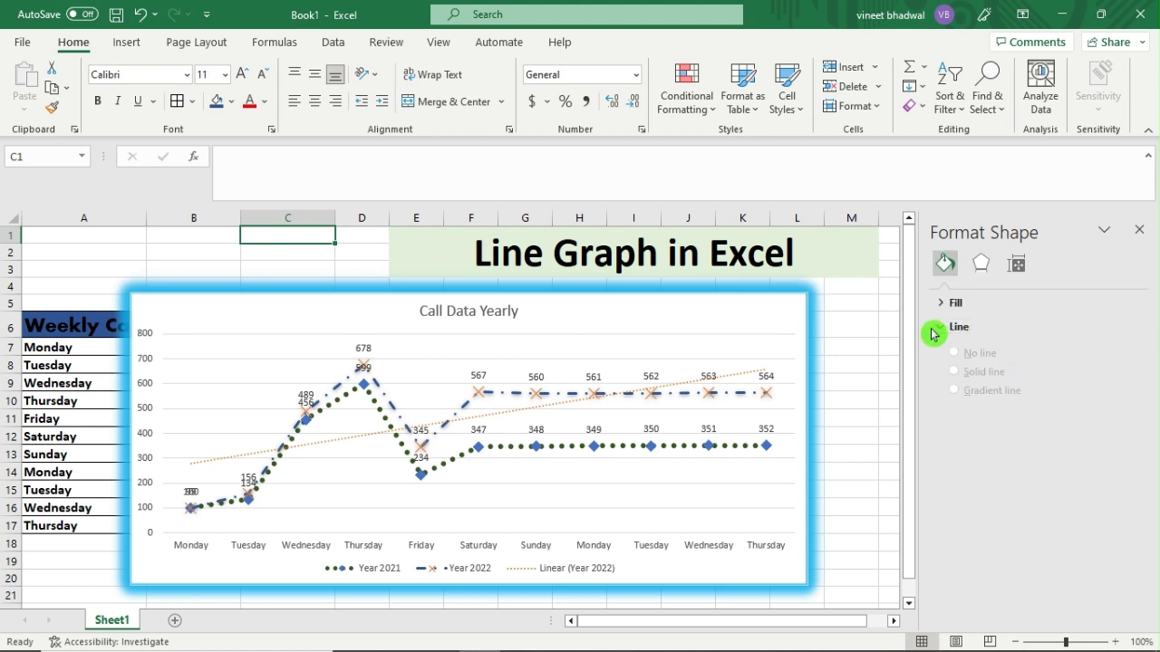
# Step: Set the chart's height to 4.1" and move the chart up so its legend and lower edge fit in view
pyautogui.click(566, 328)
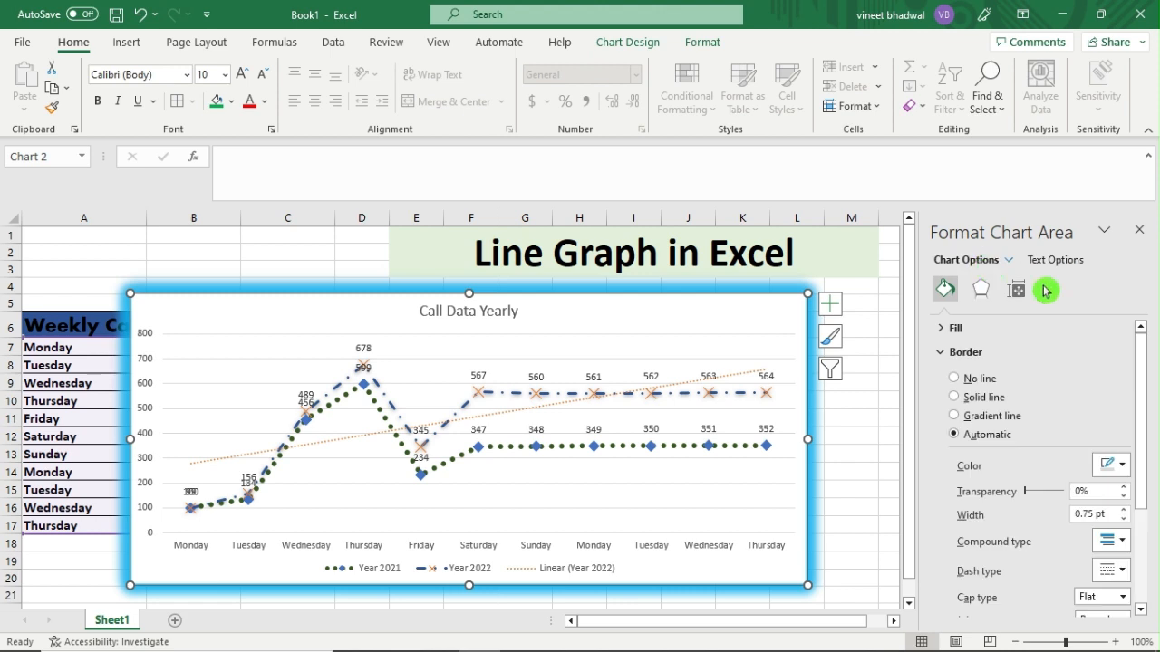
pyautogui.click(1016, 288)
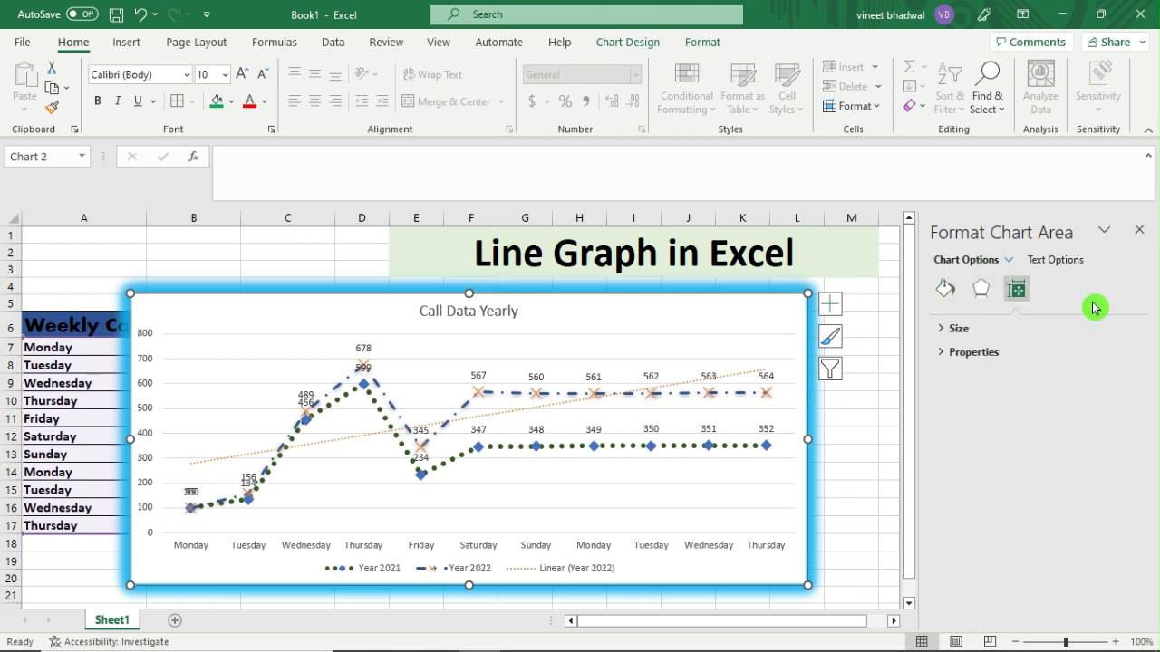
pyautogui.click(943, 328)
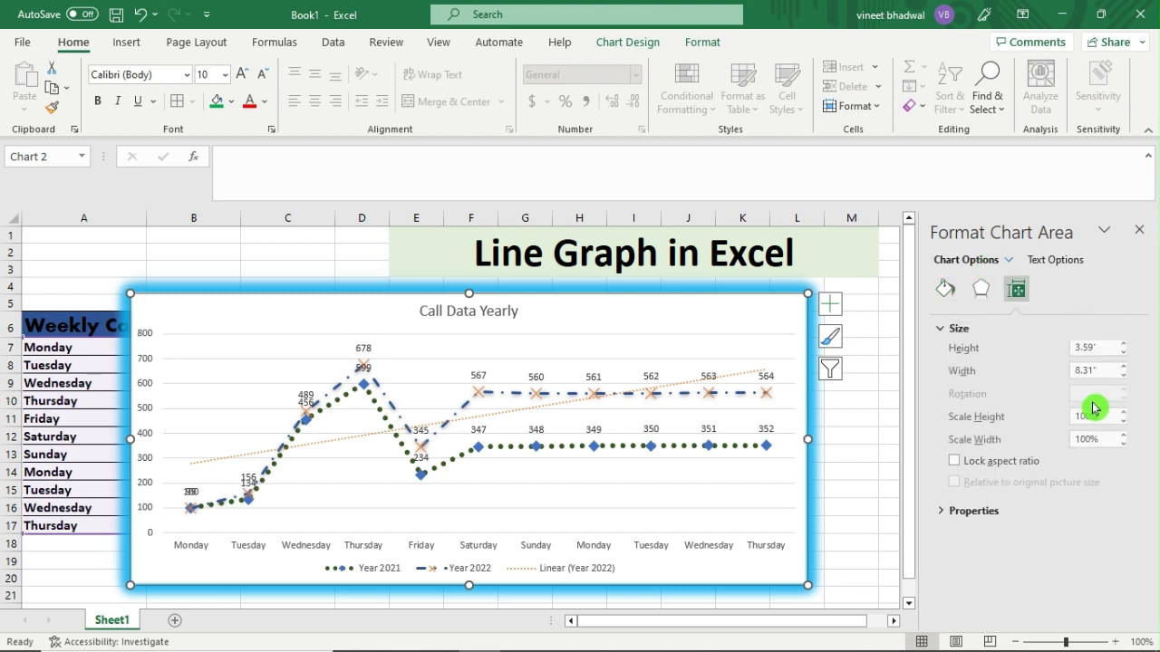
pyautogui.click(1125, 346)
pyautogui.click(1125, 346)
pyautogui.click(1125, 346)
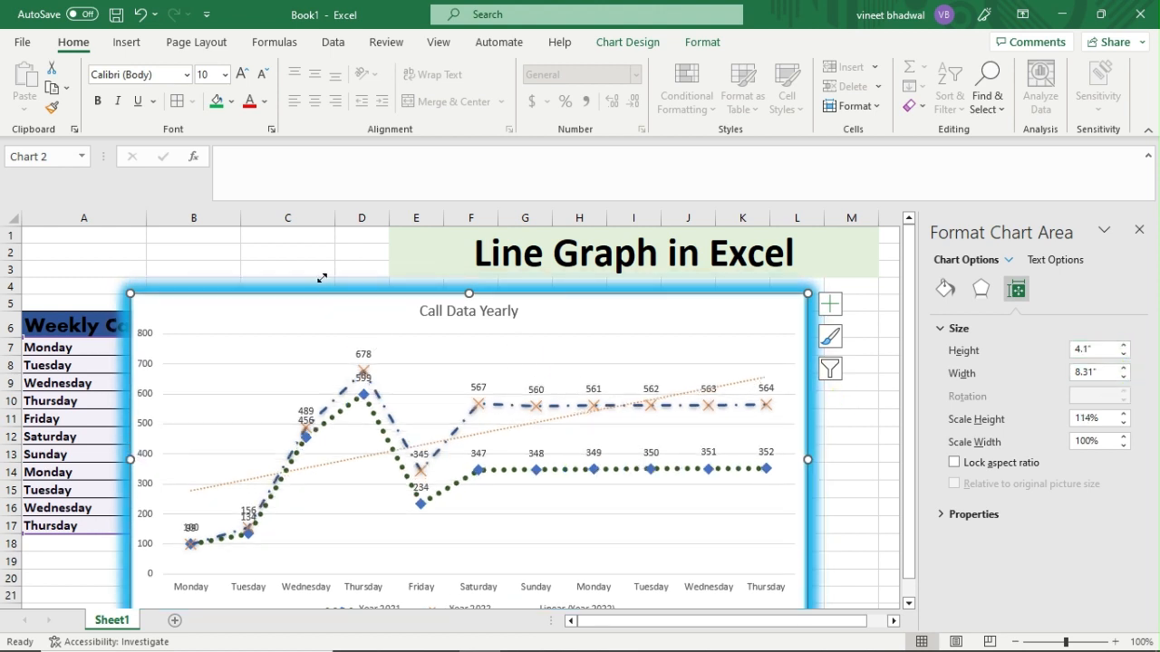
pyautogui.moveTo(681, 333); pyautogui.dragTo(679, 290)
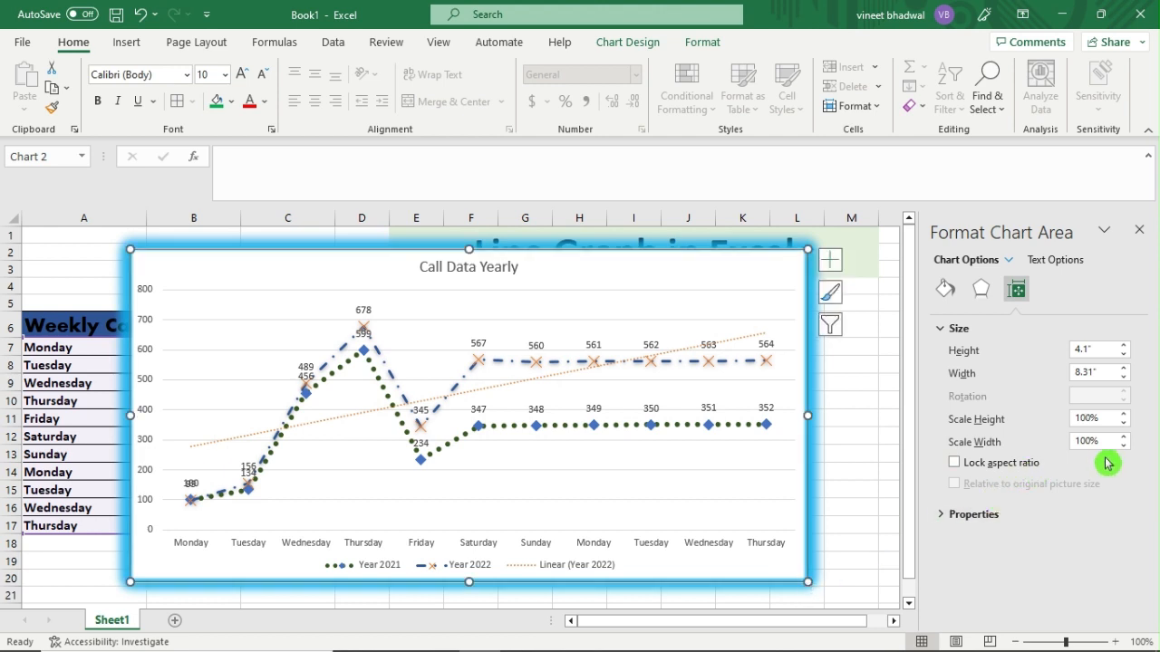
# Step: Bring up the chart area's fill and border settings and move the chart slightly right to uncover column A
pyautogui.click(982, 294)
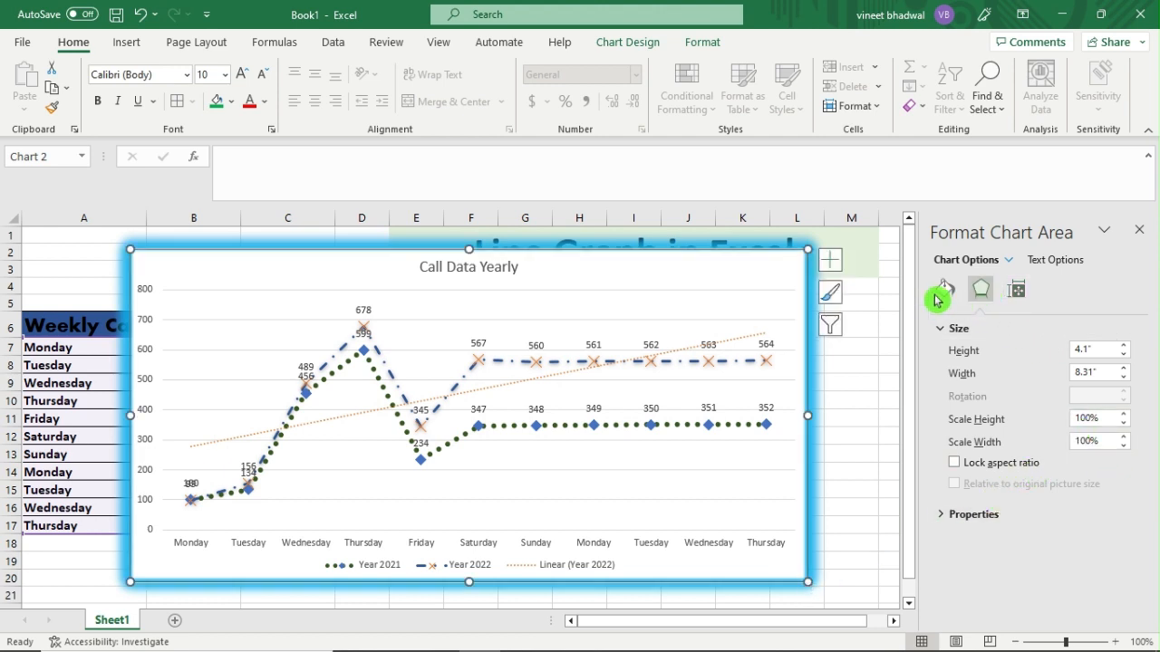
pyautogui.click(941, 298)
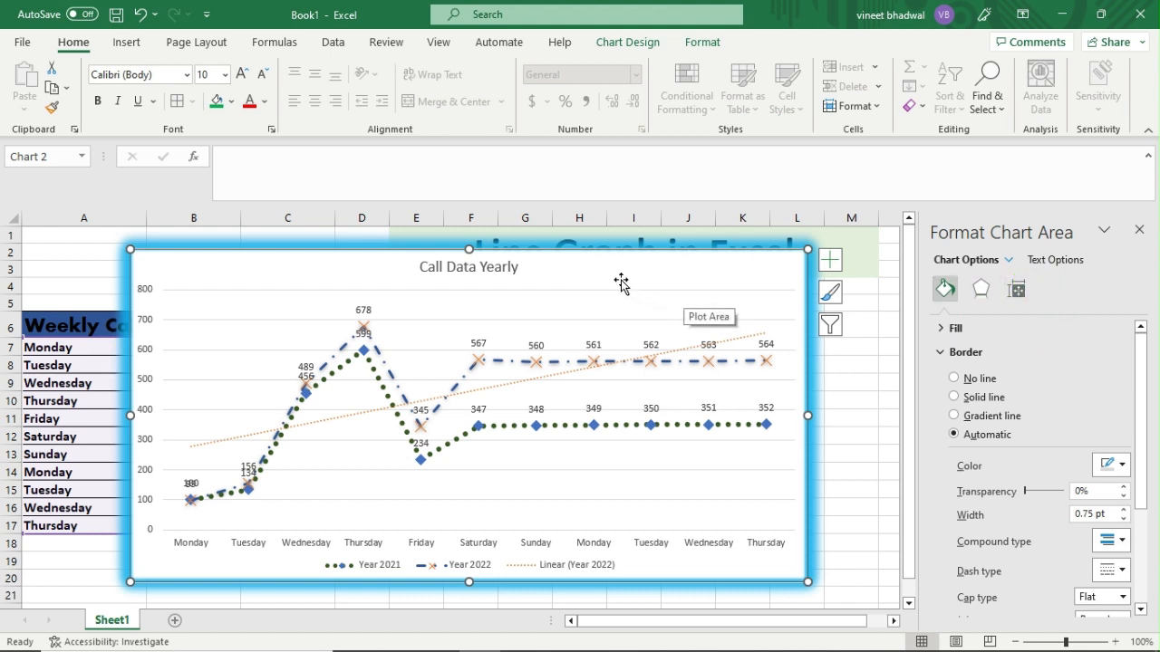
pyautogui.moveTo(604, 266); pyautogui.dragTo(665, 286)
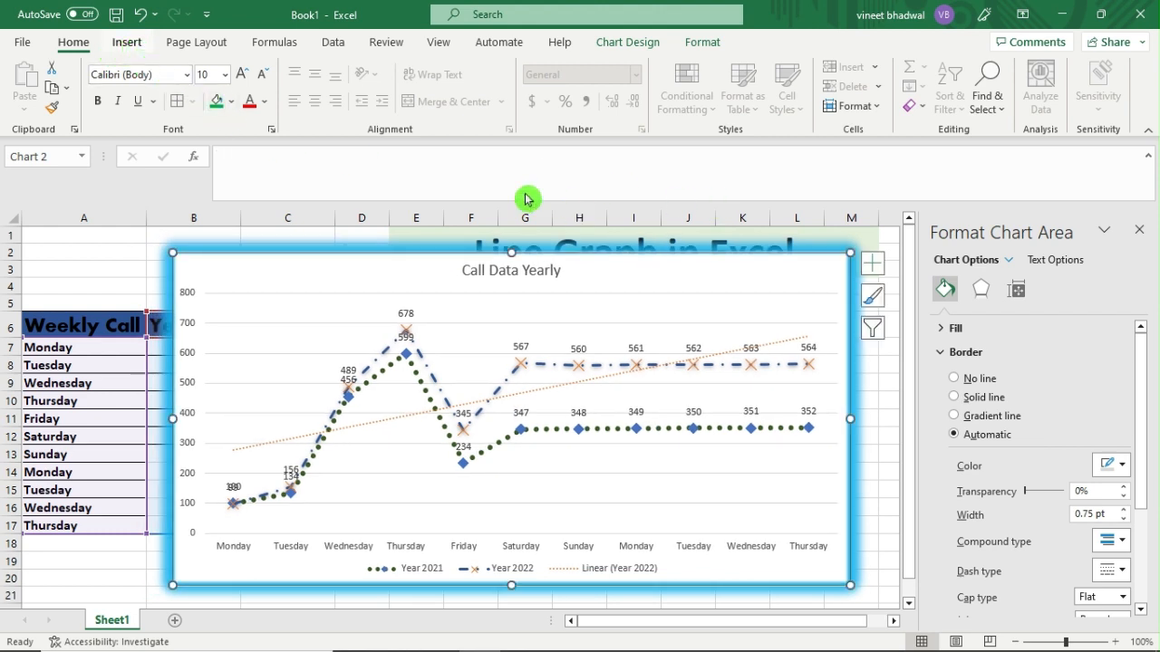
# Step: Add a text box reading "Line Grah is constant here" above the flat part of the lines and shorten it to fit the text
pyautogui.click(127, 41)
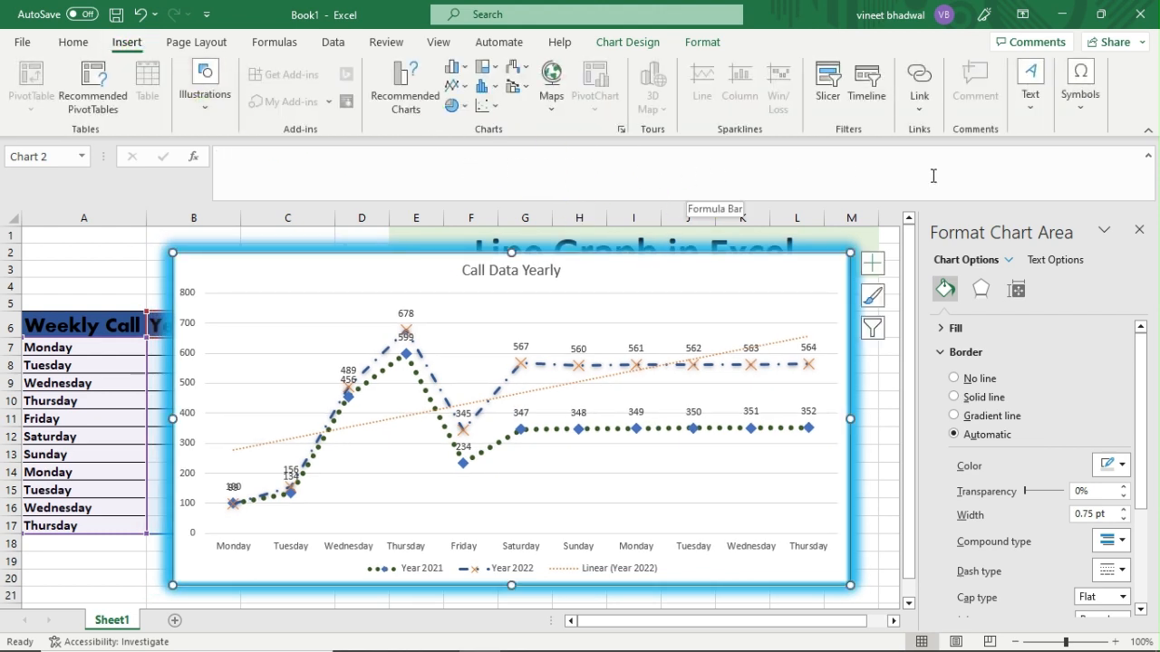
pyautogui.click(1034, 80)
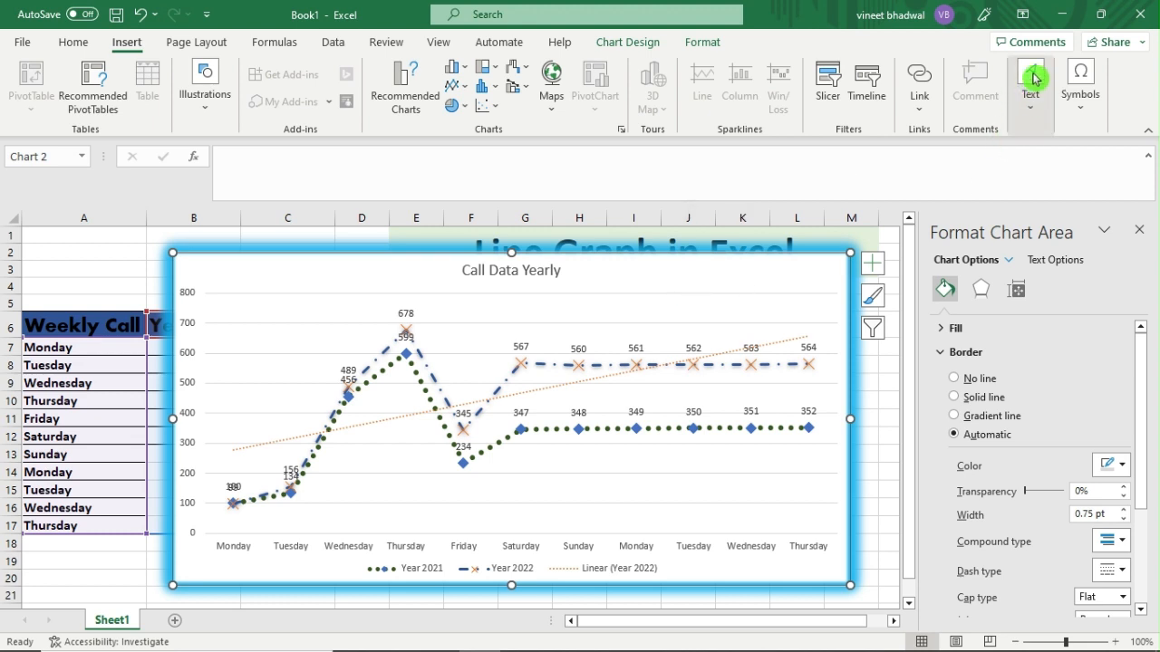
pyautogui.click(1033, 81)
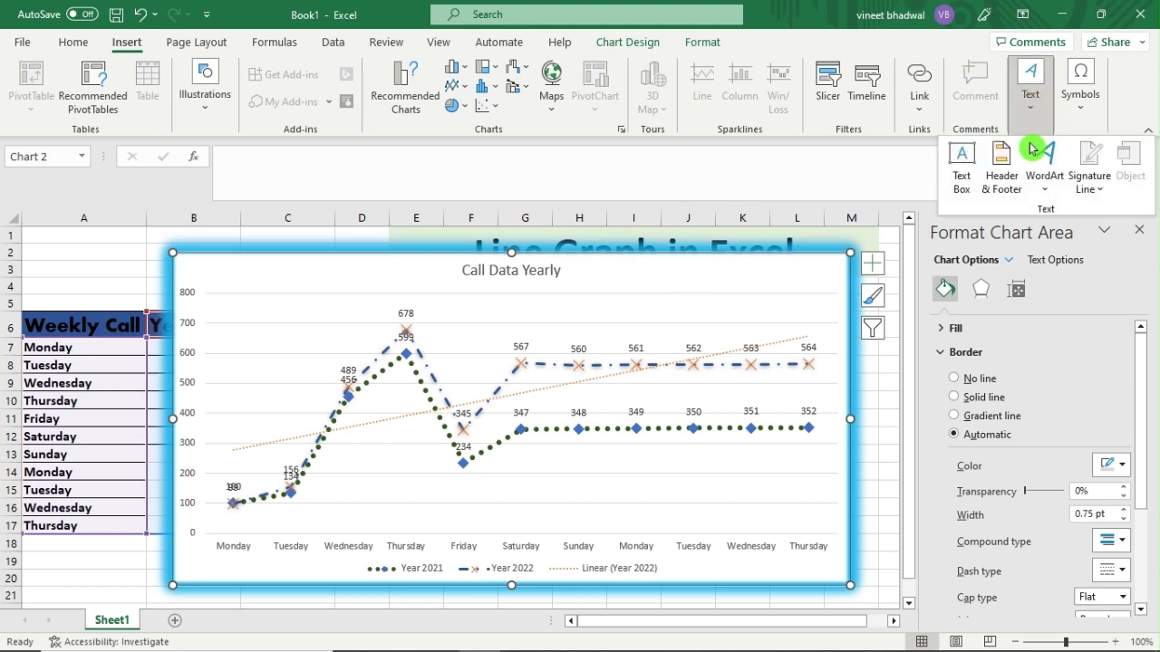
pyautogui.click(962, 160)
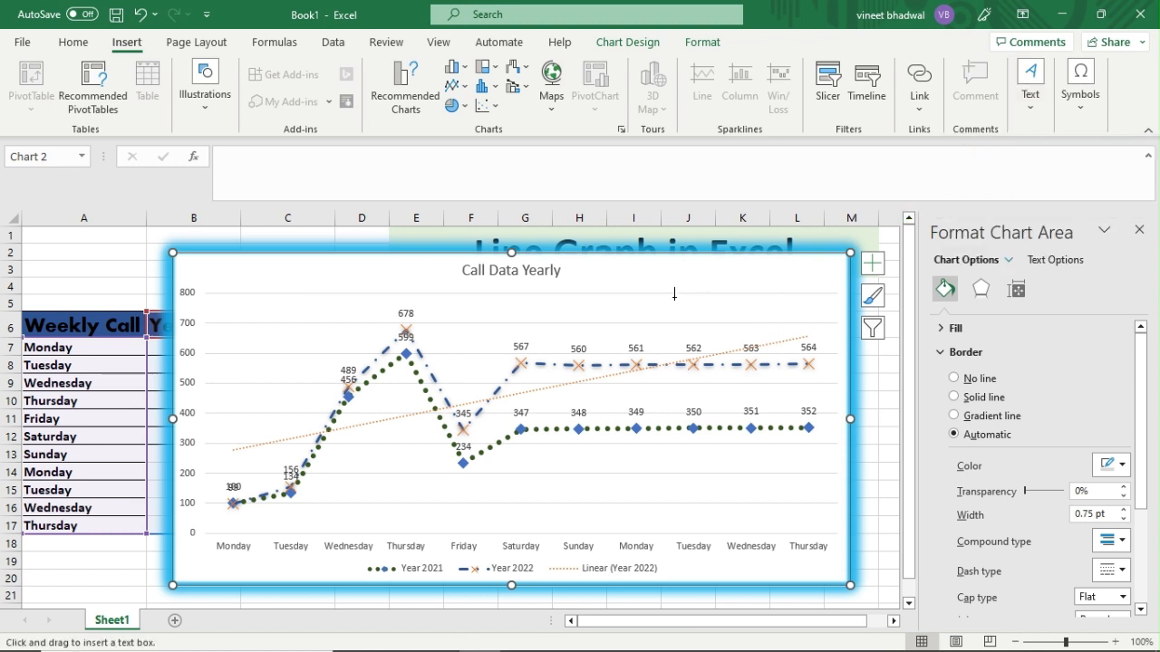
pyautogui.moveTo(618, 270); pyautogui.dragTo(782, 332)
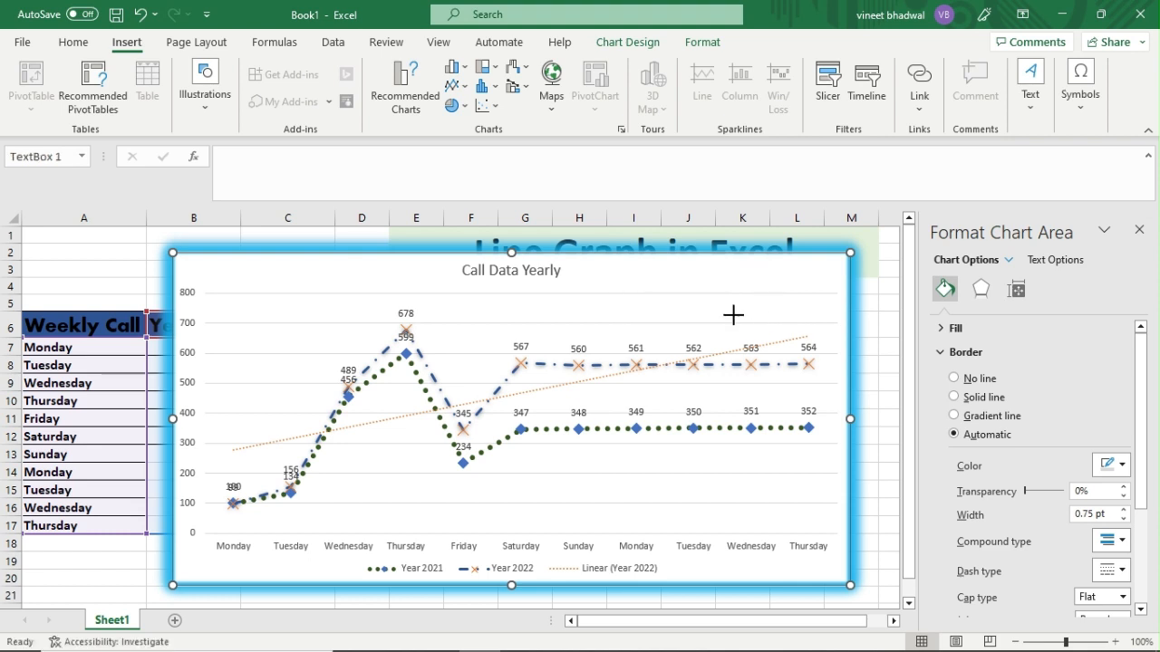
pyautogui.click(730, 312)
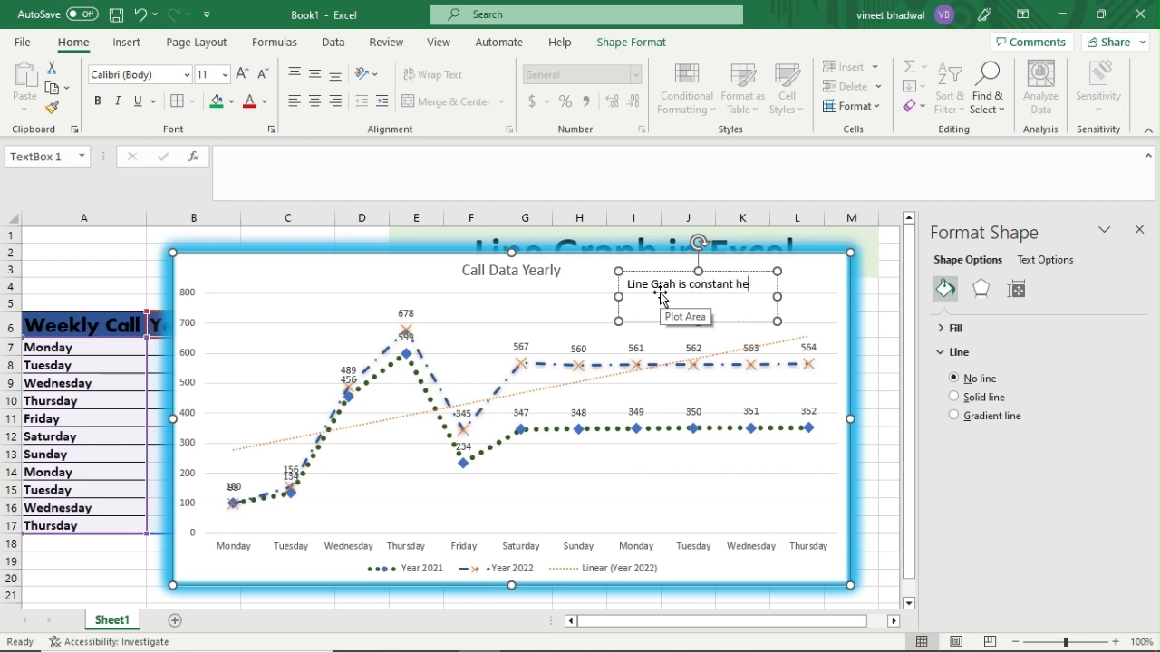
pyautogui.press('Return')
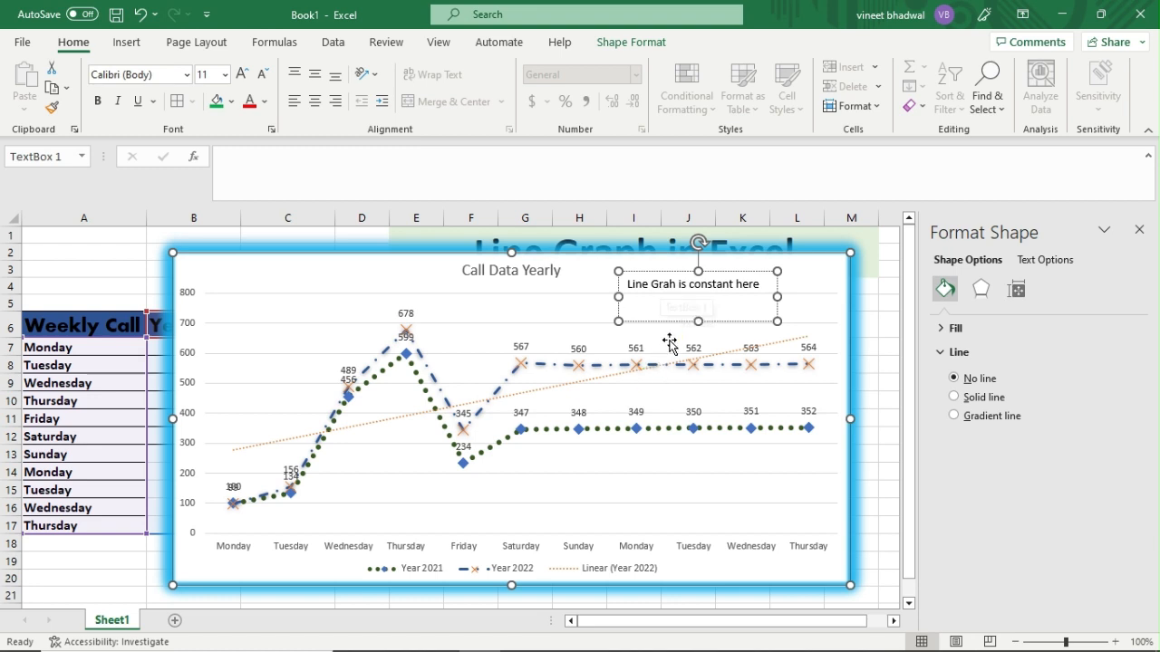
pyautogui.moveTo(699, 322); pyautogui.dragTo(702, 303)
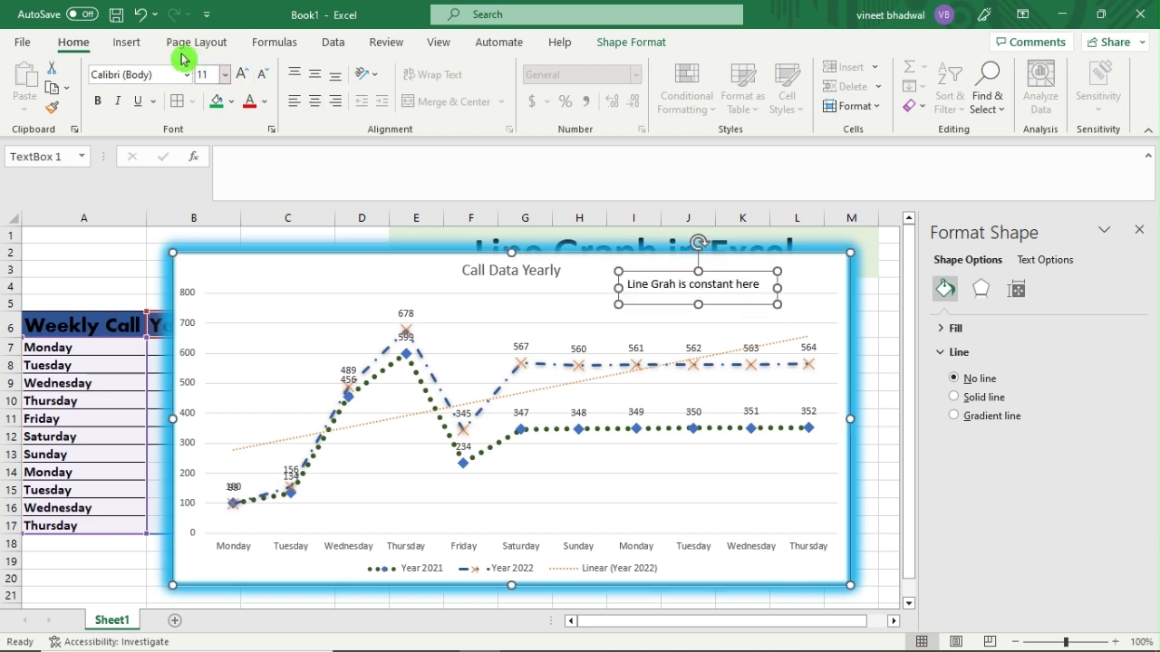
# Step: Draw a down block arrow about 0.59" high and 0.4" wide from the text note toward the Year 2022 line
pyautogui.click(127, 42)
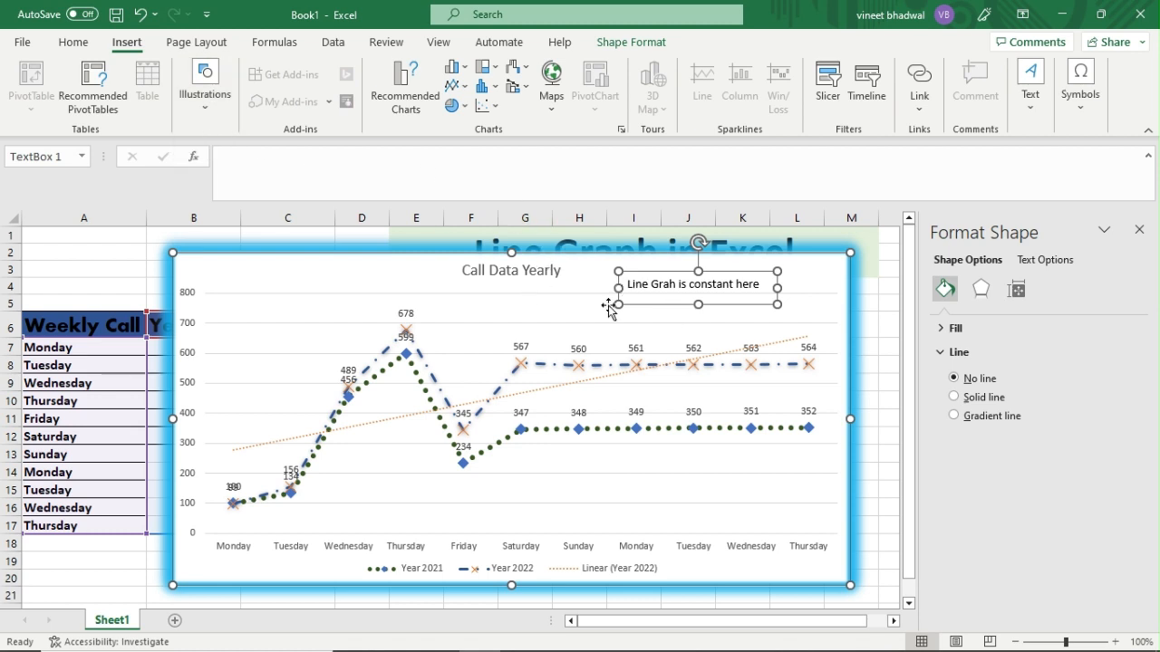
pyautogui.click(207, 114)
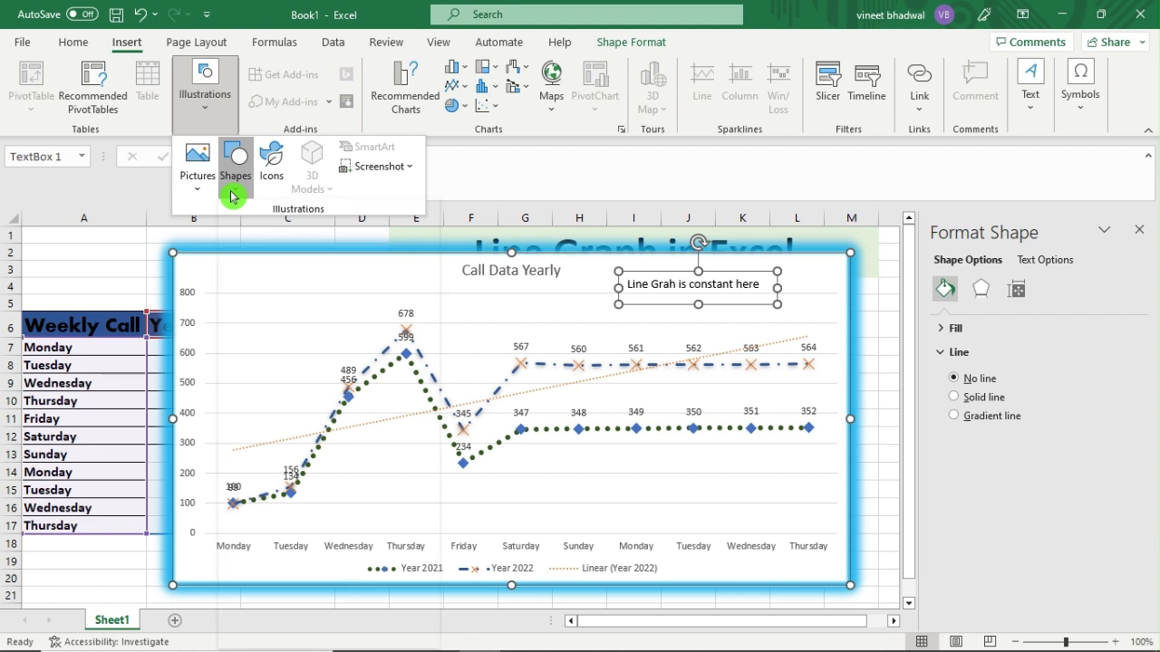
pyautogui.click(234, 196)
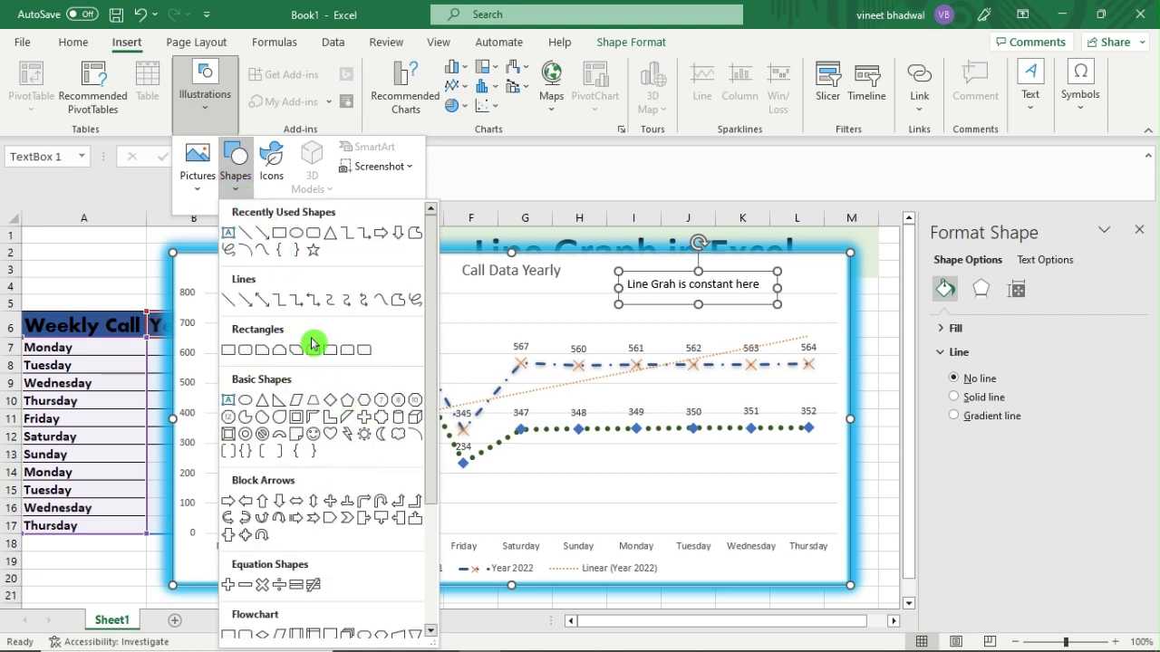
pyautogui.scroll(-1, 370, 488)
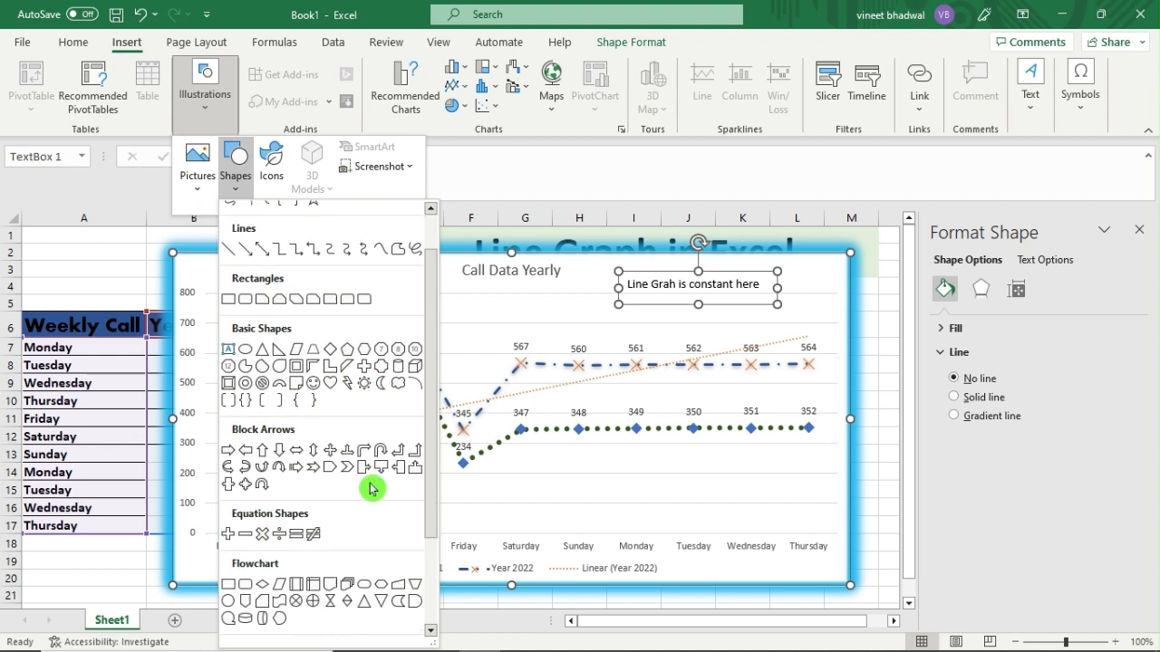
pyautogui.click(282, 452)
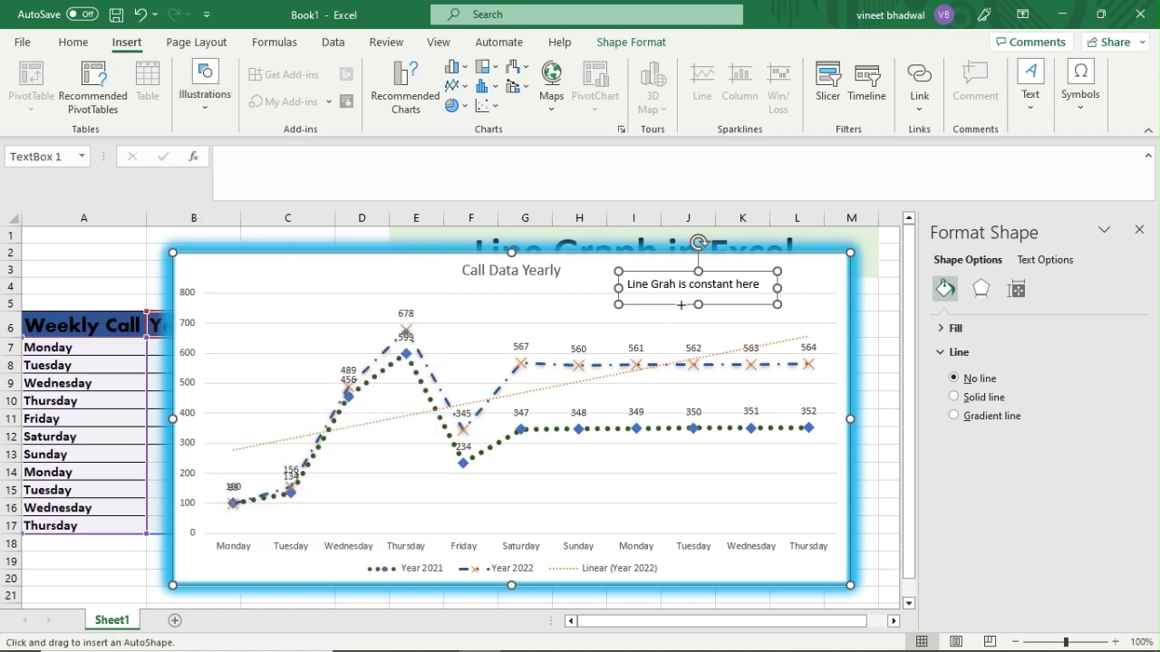
pyautogui.moveTo(693, 324); pyautogui.dragTo(707, 350)
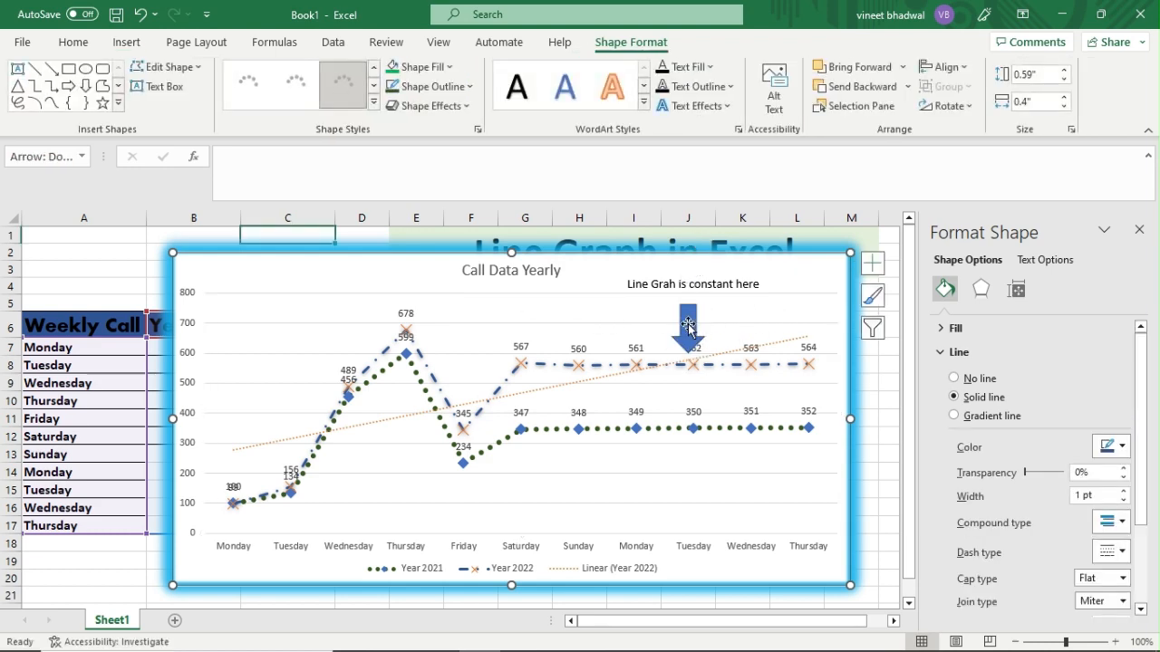
# Step: Move the down arrow up, closer to the text note above it
pyautogui.moveTo(688, 305); pyautogui.dragTo(686, 301)
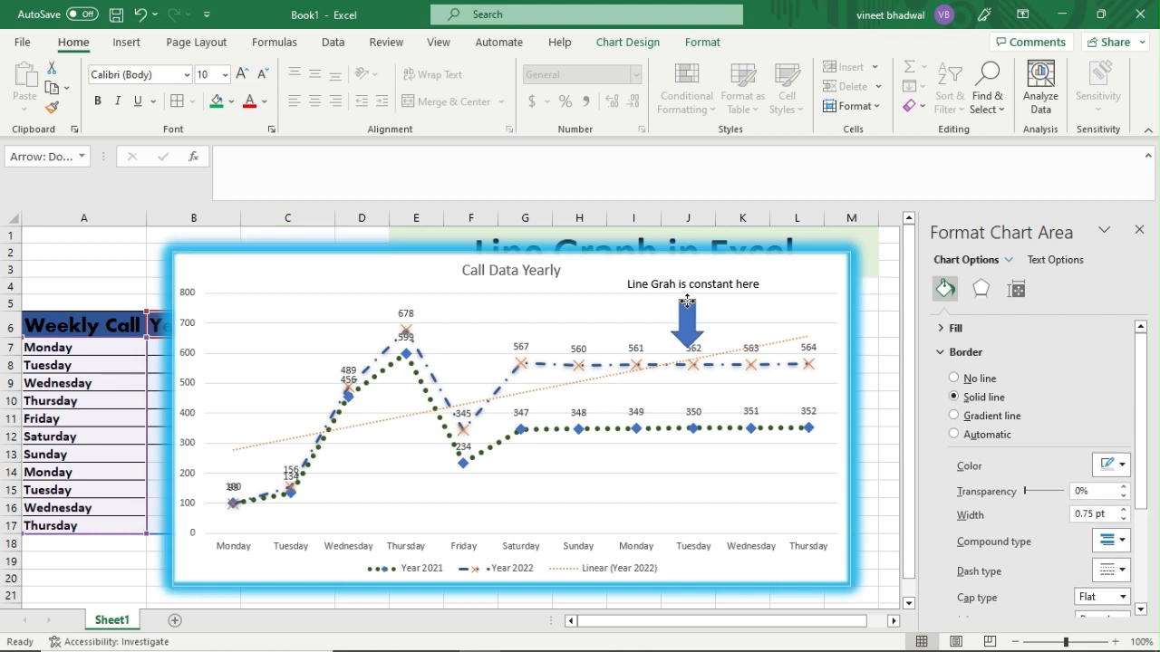
pyautogui.click(688, 303)
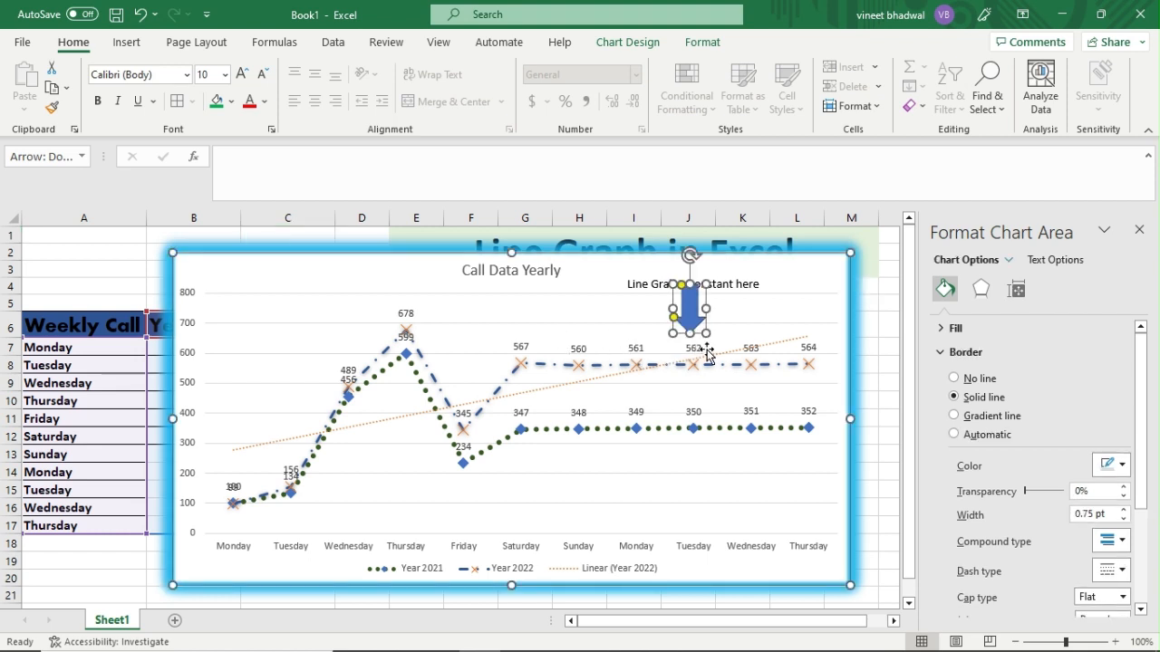
pyautogui.click(640, 332)
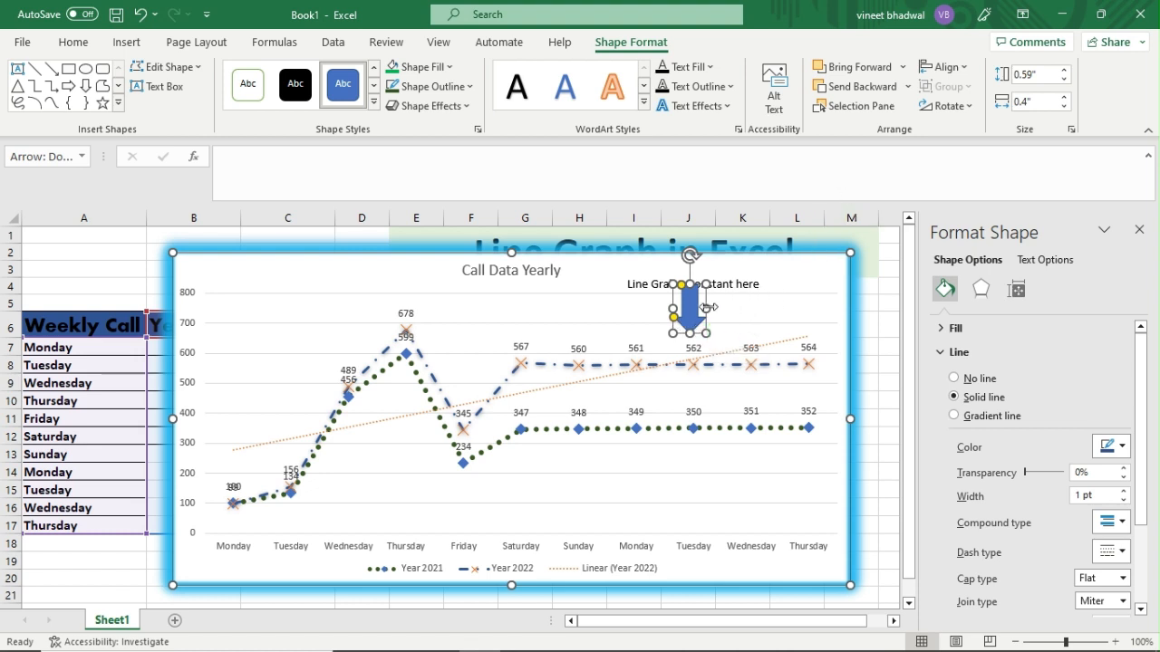
pyautogui.click(126, 42)
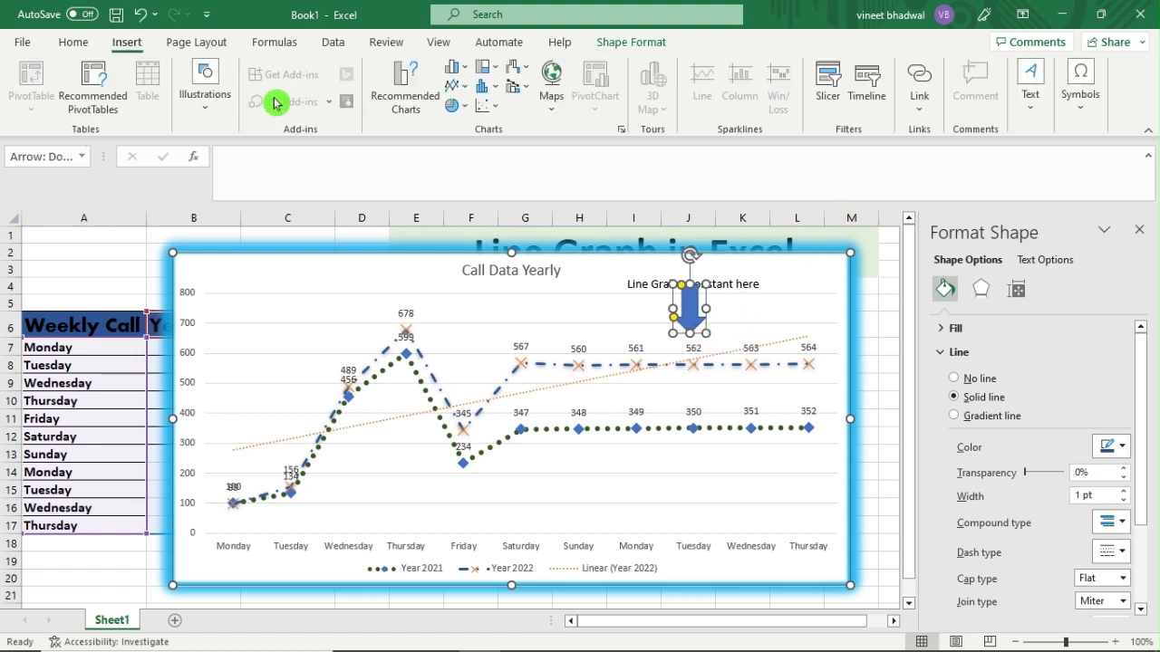
pyautogui.click(206, 116)
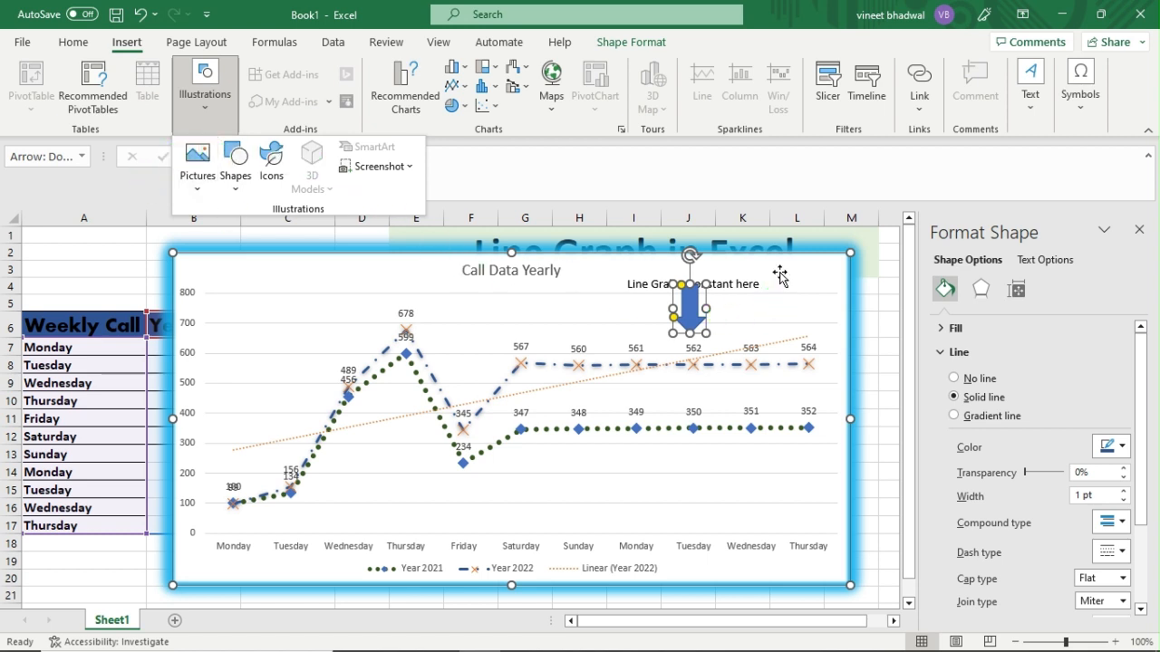
pyautogui.press('Escape')
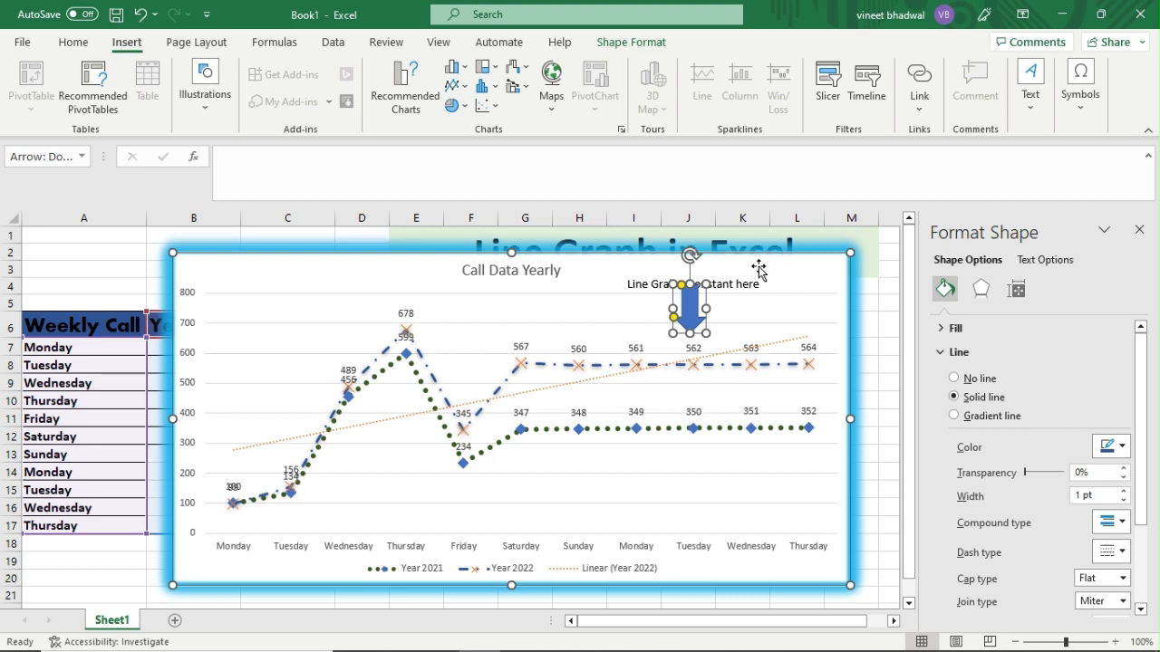
# Step: Move the down arrow slightly lower so it sits just below the text note without covering it
pyautogui.click(572, 297)
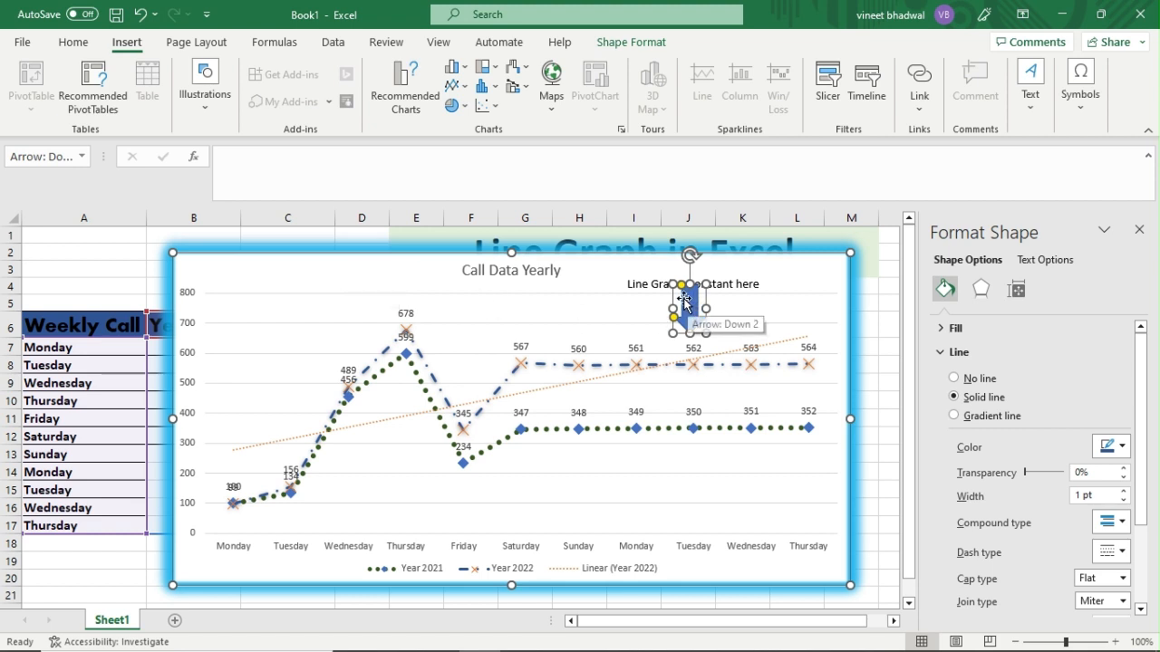
pyautogui.moveTo(683, 300); pyautogui.dragTo(683, 311)
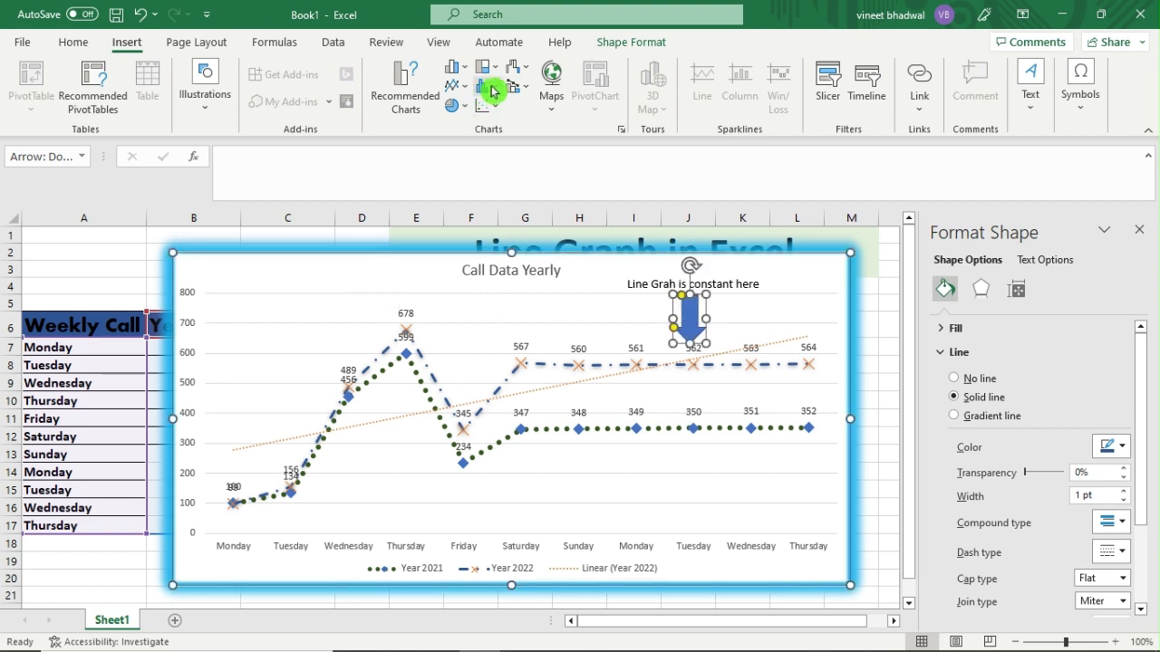